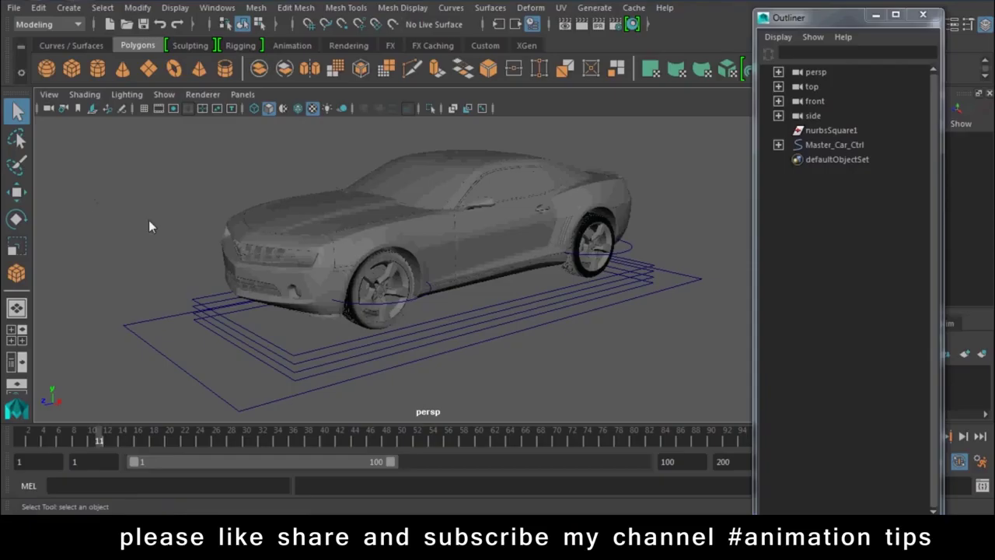
# Select Master_Car_Ctrl, test-move the car in wireframe, then undo and return to shaded display.
pyautogui.moveTo(151, 223)
pyautogui.keyDown('alt'); pyautogui.mouseDown()
pyautogui.moveTo(614, 376)
pyautogui.moveTo(579, 337)
pyautogui.moveTo(591, 378)
pyautogui.moveTo(573, 402)
pyautogui.moveTo(597, 387)
pyautogui.mouseUp(); pyautogui.keyUp('alt')
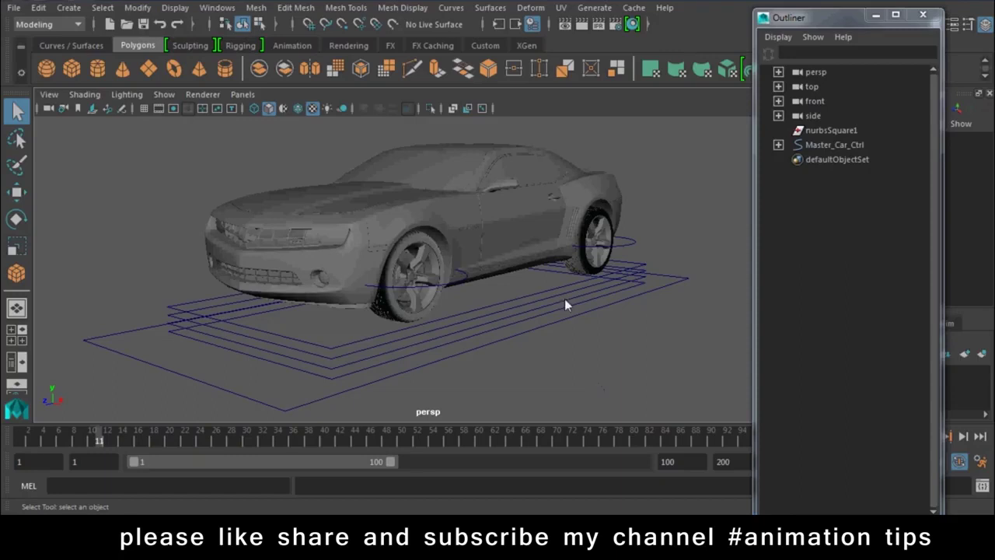
pyautogui.press('w')
pyautogui.moveTo(533, 338)
pyautogui.keyDown('alt'); pyautogui.mouseDown()
pyautogui.moveTo(502, 327)
pyautogui.moveTo(460, 349)
pyautogui.moveTo(414, 318)
pyautogui.moveTo(369, 316)
pyautogui.moveTo(235, 361)
pyautogui.mouseUp(); pyautogui.keyUp('alt')
pyautogui.click(491, 332)
pyautogui.press('4')
pyautogui.hotkey('ctrl', 'z')
pyautogui.click(456, 382)
pyautogui.press('5')
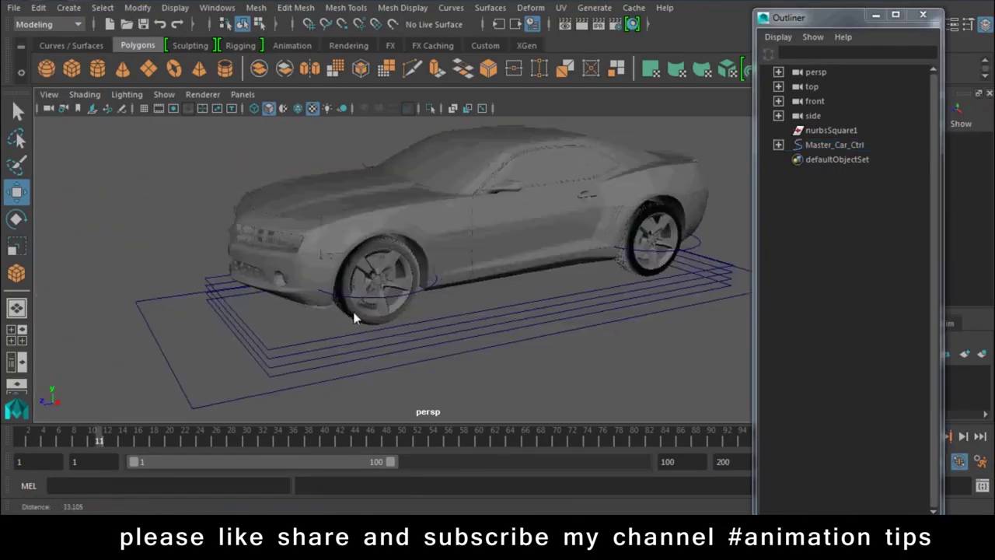
# Drag the Outliner to the lower right and bring up the General Editors list.
pyautogui.scroll(3, 347, 300)
pyautogui.moveTo(822, 25); pyautogui.dragTo(914, 335)
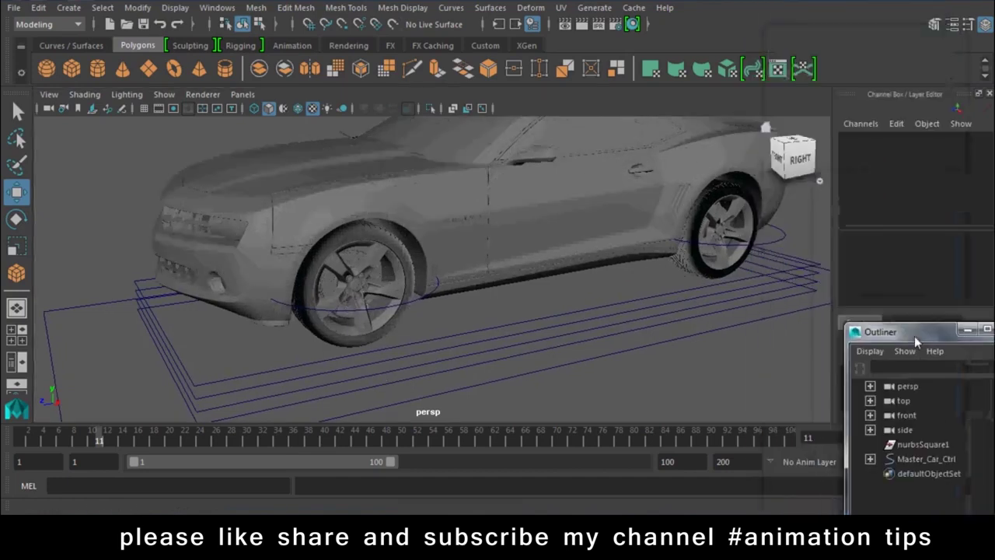
pyautogui.click(217, 7)
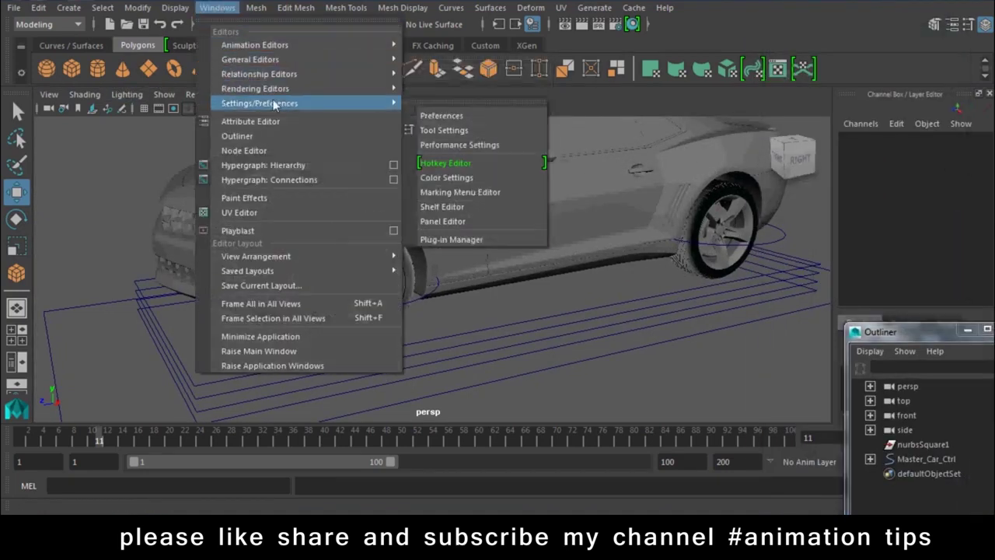
pyautogui.moveTo(255, 45)
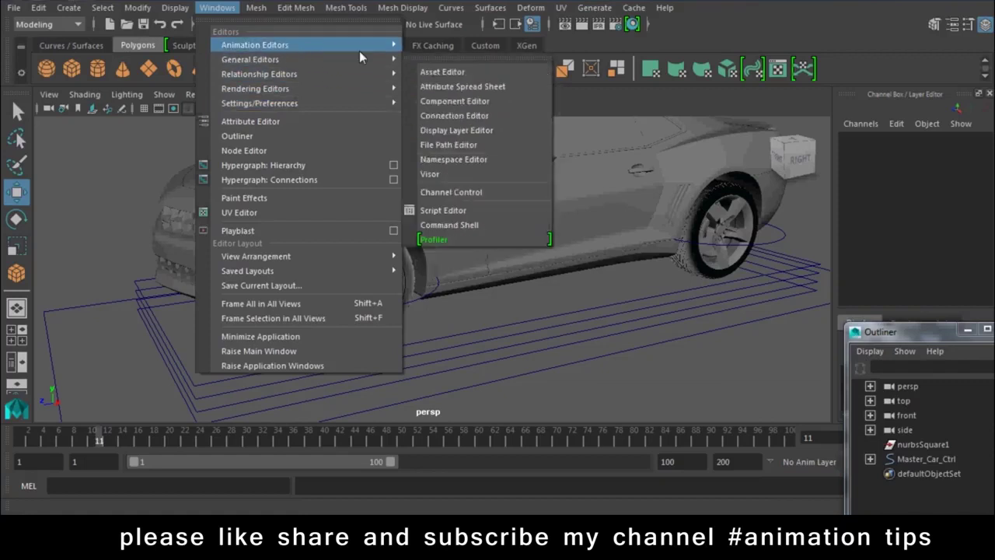
# Open the Expression Editor, load Master_Car_Ctrl, and test-move the car along Z, then undo.
pyautogui.click(436, 148)
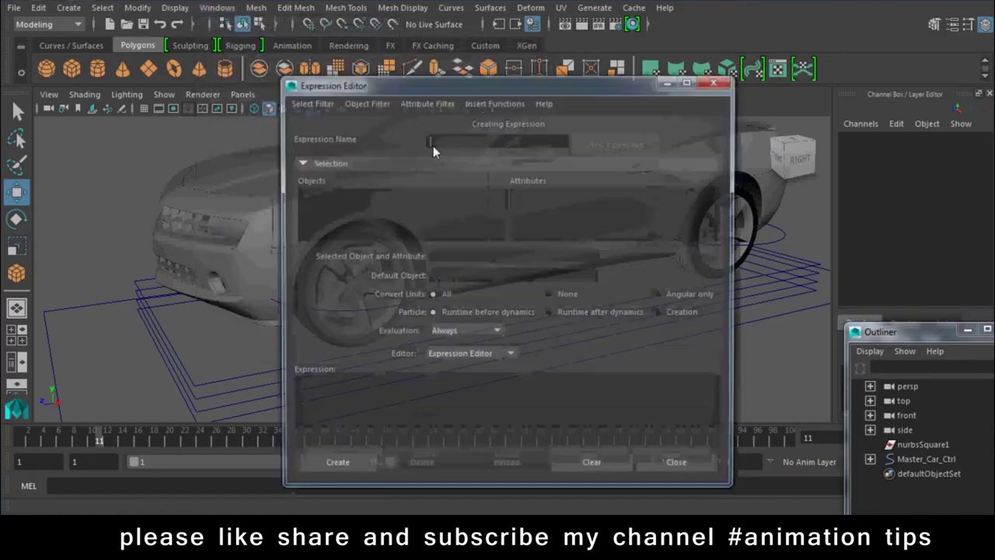
pyautogui.moveTo(406, 68); pyautogui.dragTo(709, 139)
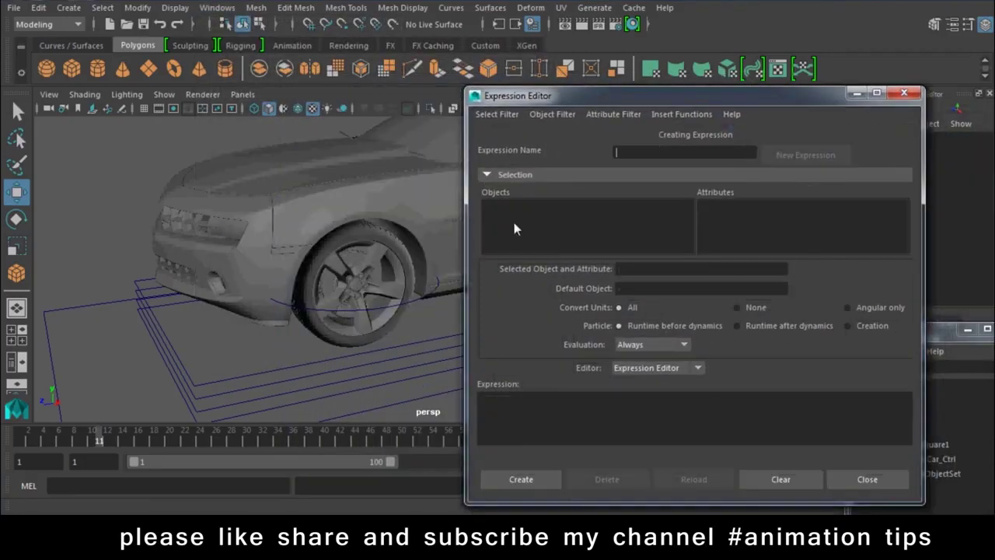
pyautogui.click(131, 347)
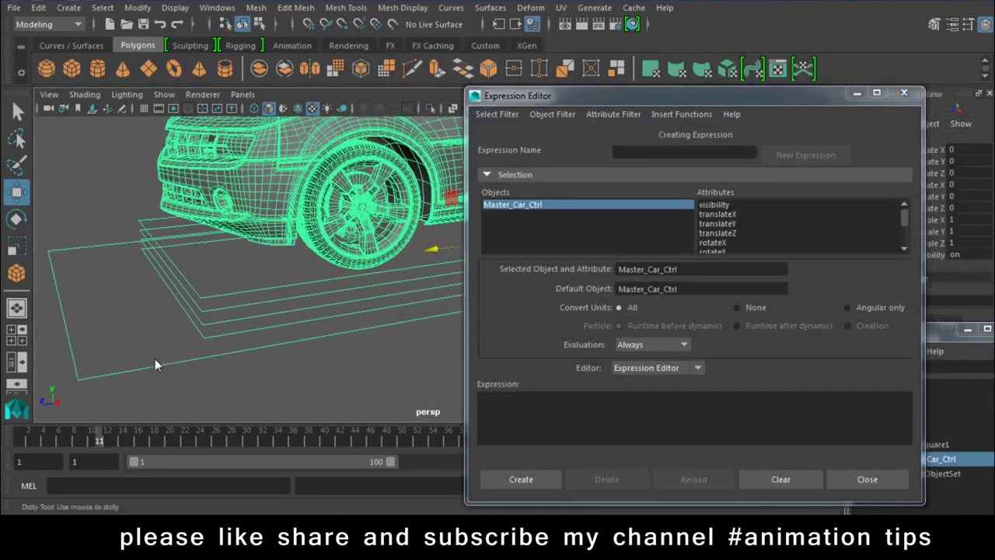
pyautogui.press('f')
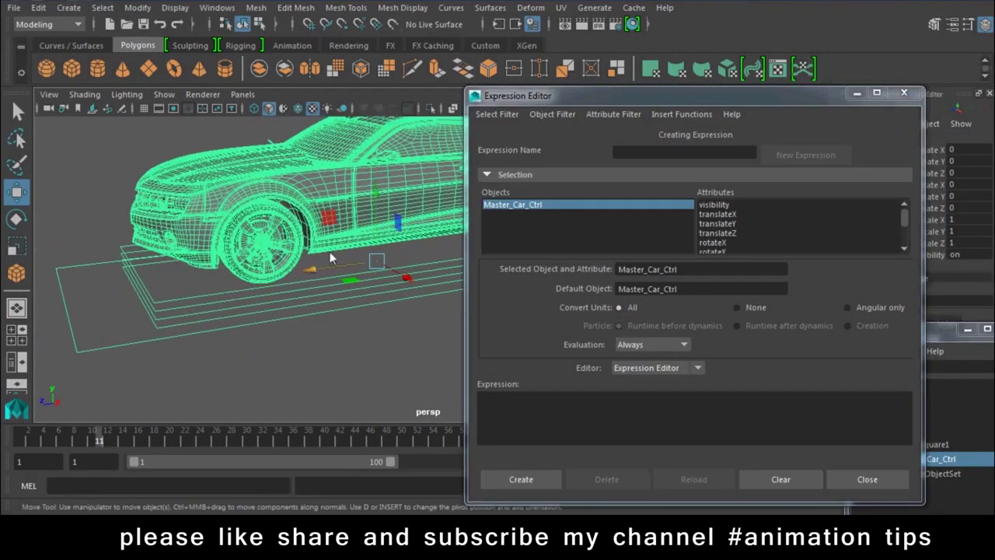
pyautogui.moveTo(625, 98); pyautogui.dragTo(726, 288)
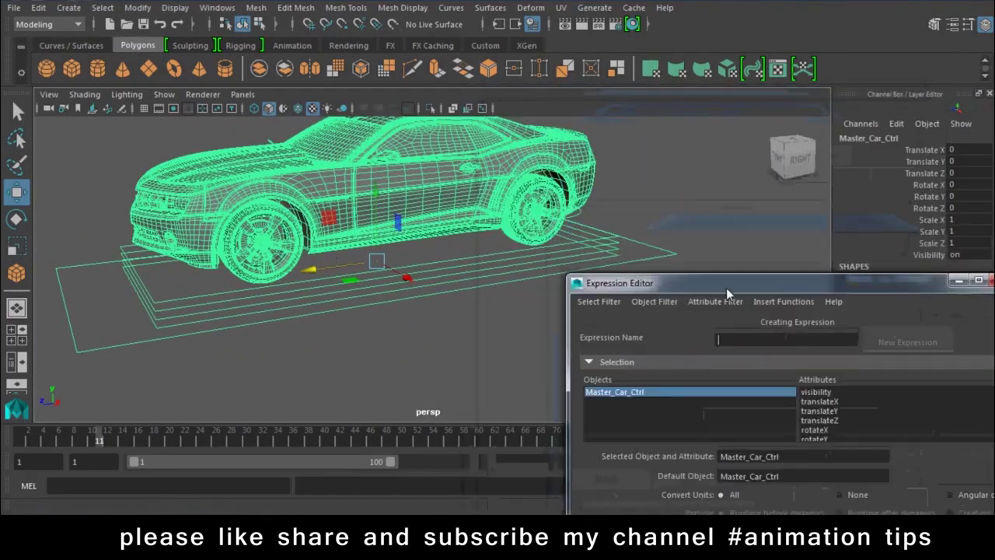
pyautogui.doubleClick(895, 142)
pyautogui.moveTo(309, 270); pyautogui.dragTo(86, 350)
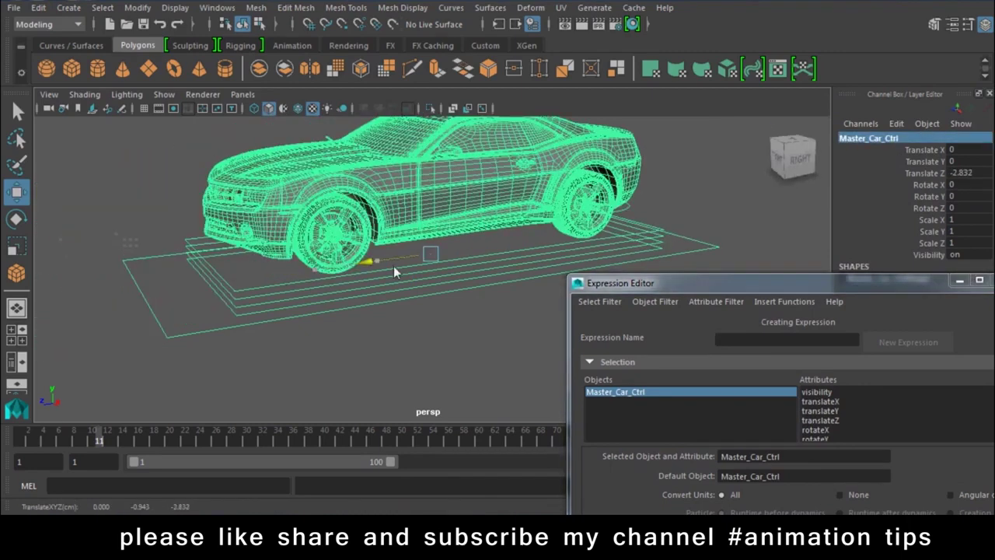
pyautogui.hotkey('ctrl', 'z')
pyautogui.moveTo(661, 283); pyautogui.dragTo(616, 100)
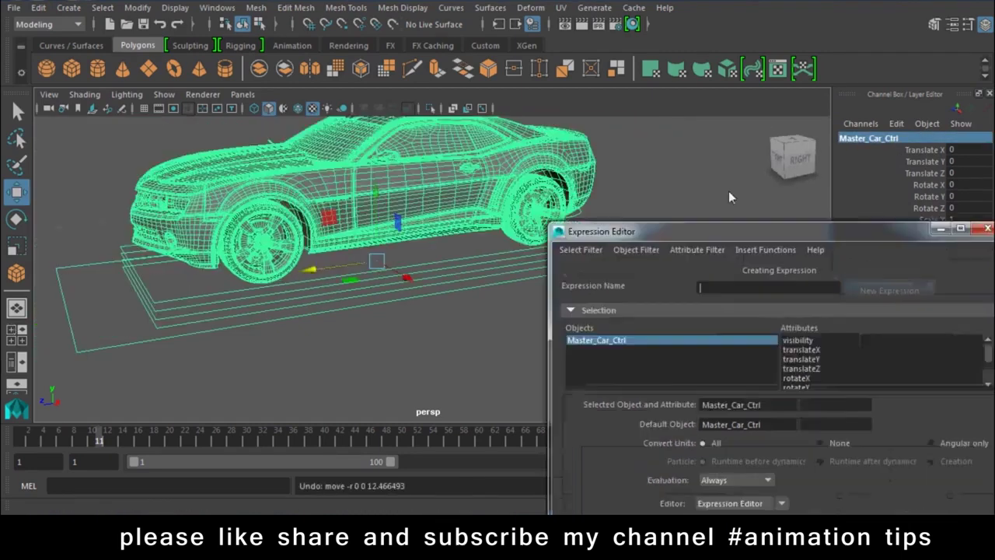
# Pick the translateZ attribute and copy the Master_Car_Ctrl.translateZ text.
pyautogui.click(785, 238)
pyautogui.scroll(-1, 786, 243)
pyautogui.moveTo(838, 278); pyautogui.dragTo(617, 282)
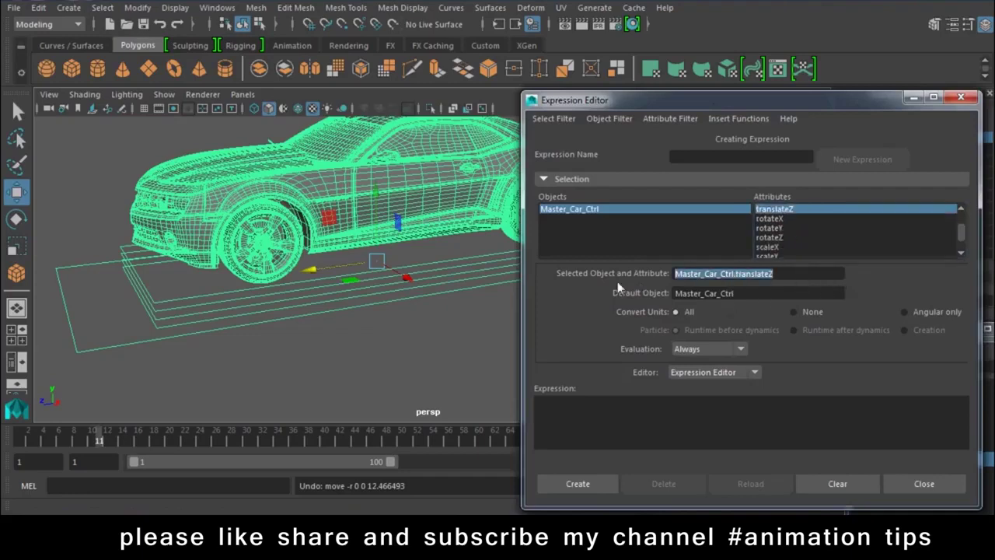
pyautogui.moveTo(816, 280); pyautogui.dragTo(651, 288)
pyautogui.hotkey('ctrl', 'c')
pyautogui.click(399, 345)
# Select the Wheel1 group and centre its pivot, checking it with an undone test rotation.
pyautogui.click(285, 269)
pyautogui.keyDown('alt'); pyautogui.moveTo(321, 284); pyautogui.dragTo(336, 320); pyautogui.keyUp('alt')
pyautogui.press('Up')
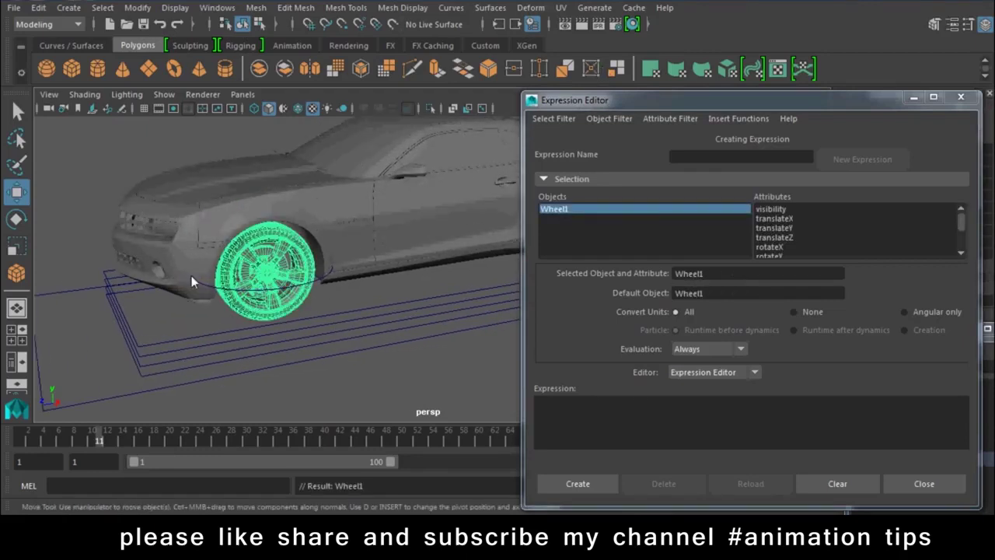
pyautogui.moveTo(596, 101); pyautogui.dragTo(658, 278)
pyautogui.press('e')
pyautogui.moveTo(343, 295)
pyautogui.keyDown('alt'); pyautogui.mouseDown()
pyautogui.moveTo(298, 318)
pyautogui.moveTo(247, 274)
pyautogui.mouseUp(); pyautogui.keyUp('alt')
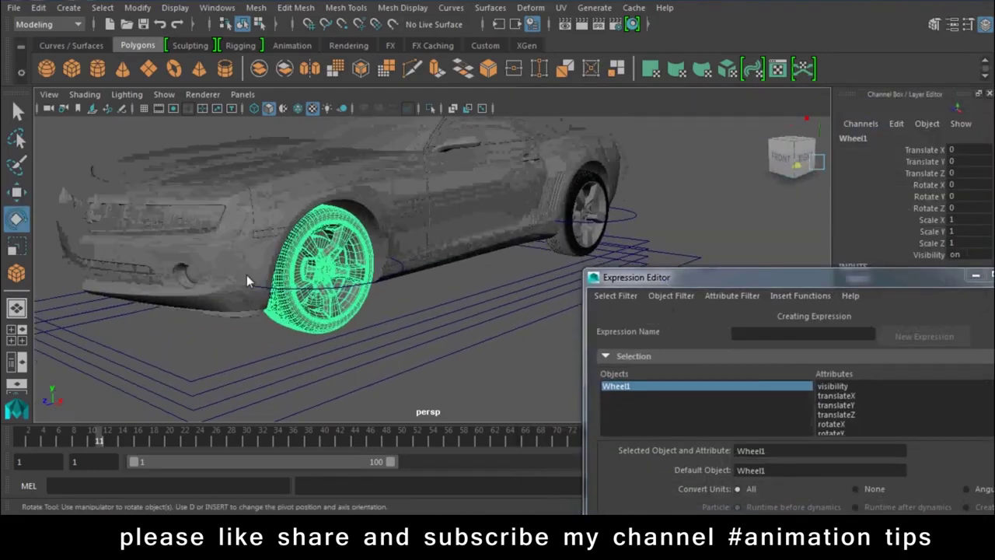
pyautogui.keyDown('alt'); pyautogui.moveTo(383, 269); pyautogui.dragTo(113, 47, button='right'); pyautogui.keyUp('alt')
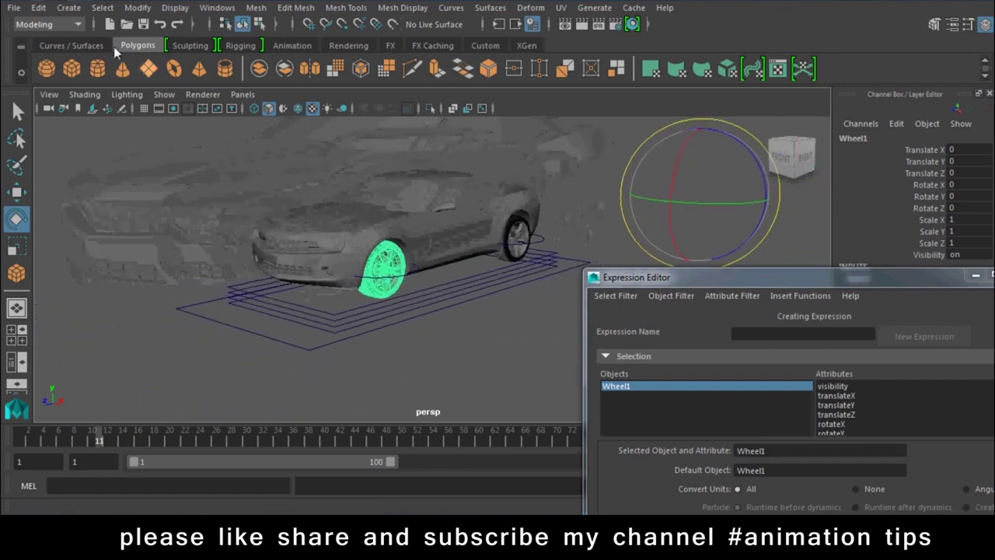
pyautogui.click(137, 8)
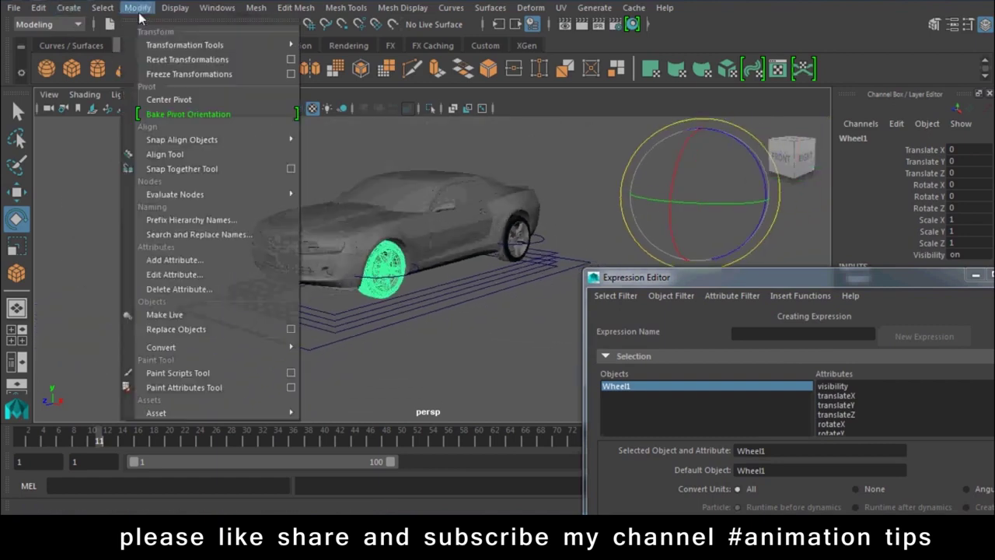
pyautogui.click(177, 98)
pyautogui.moveTo(350, 325)
pyautogui.keyDown('alt'); pyautogui.mouseDown()
pyautogui.moveTo(307, 223)
pyautogui.moveTo(312, 192)
pyautogui.moveTo(391, 174)
pyautogui.mouseUp(); pyautogui.keyUp('alt')
pyautogui.hotkey('ctrl', 'z')
# Create expression1 as Wheel1.rotateX=Master_Car_Ctrl.translateZ; in the Expression Editor.
pyautogui.moveTo(767, 277); pyautogui.dragTo(696, 142)
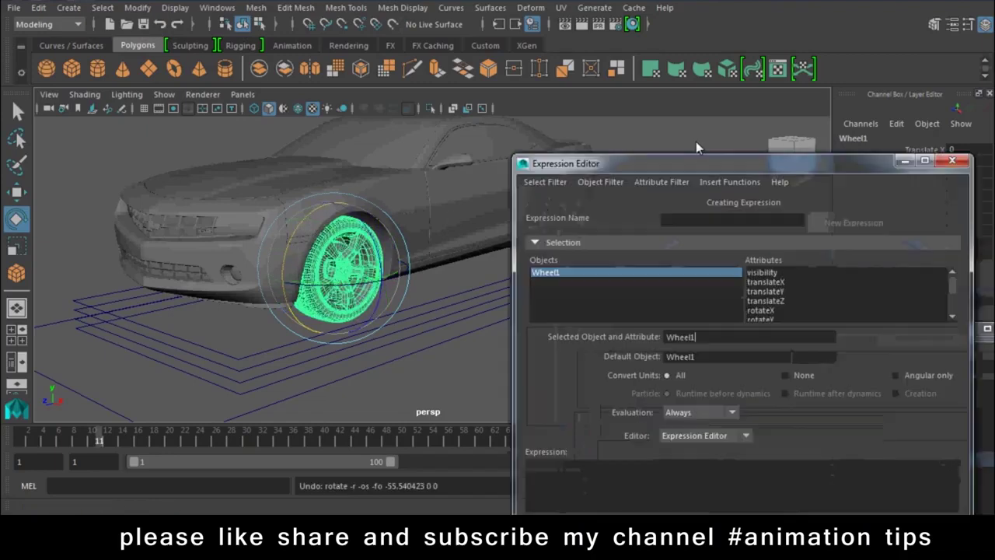
pyautogui.click(758, 276)
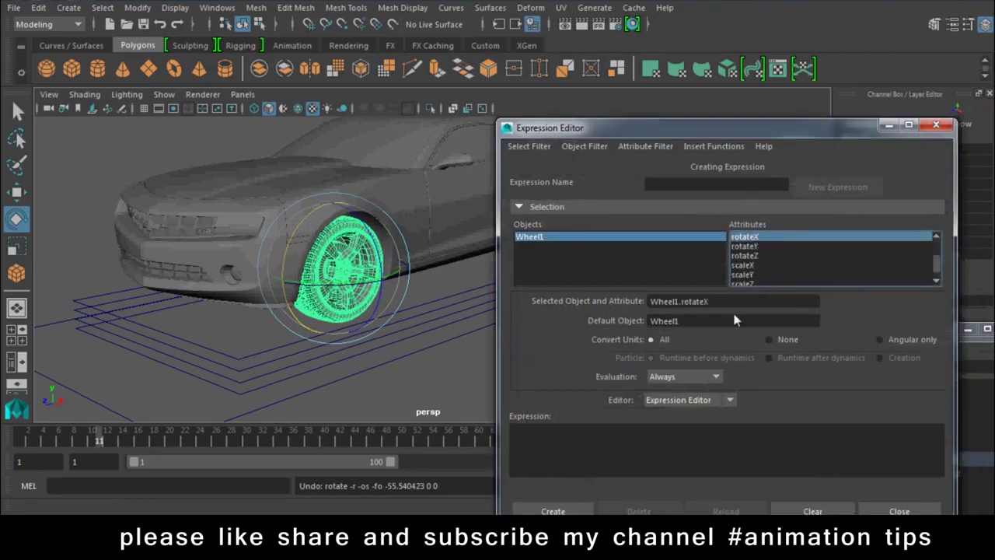
pyautogui.click(624, 457)
pyautogui.hotkey('ctrl', 'v')
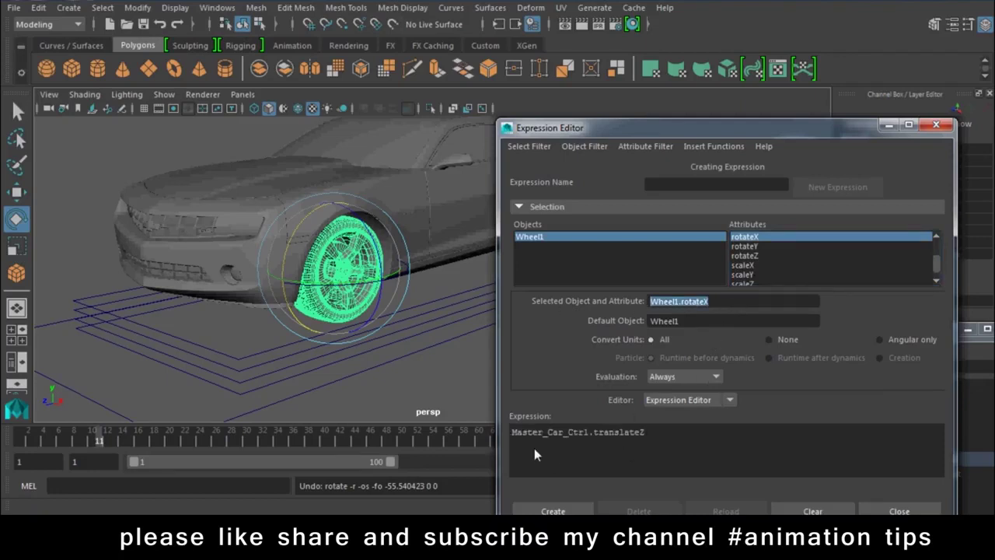
pyautogui.click(513, 436)
pyautogui.write('Wheel1.rotateX')
pyautogui.write('=')
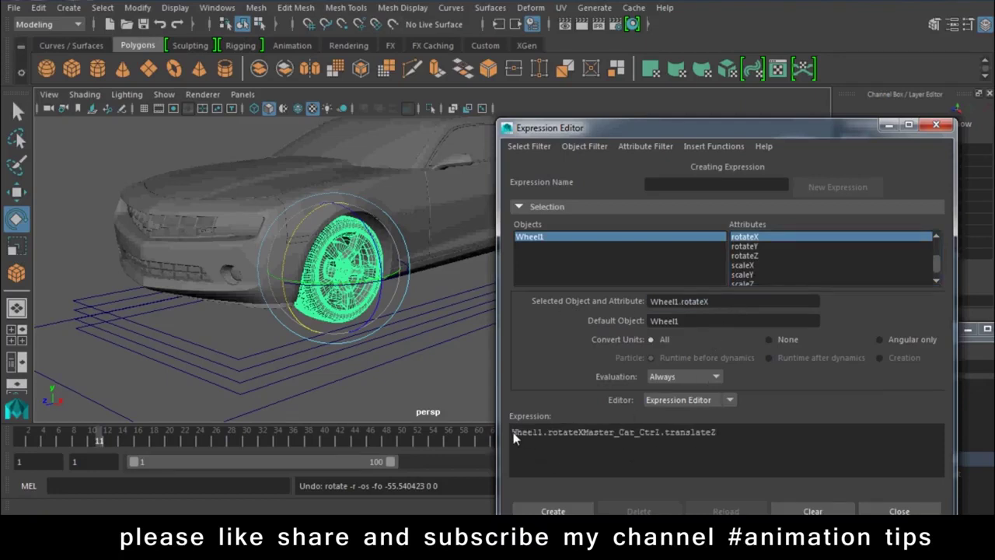
pyautogui.write(';')
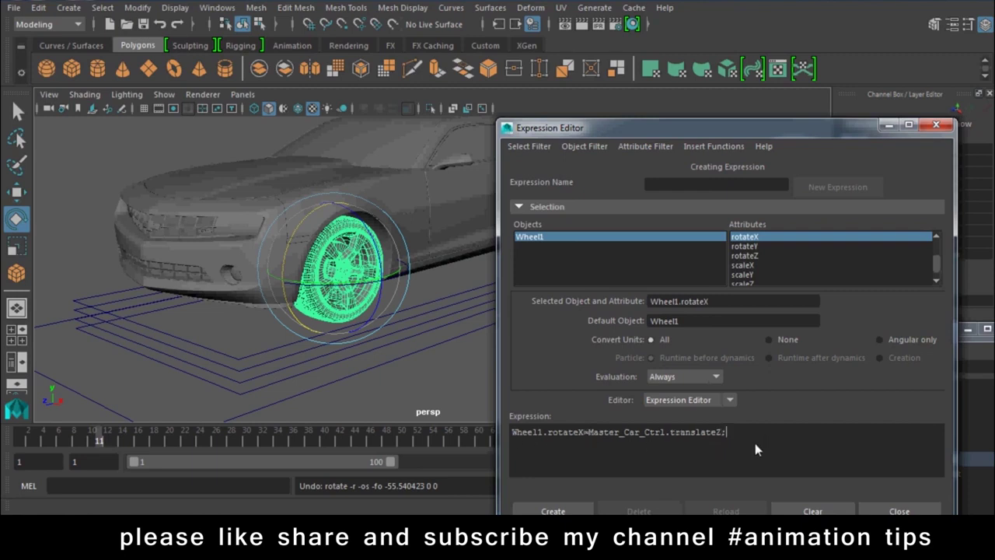
pyautogui.click(553, 510)
# Test-move Master_Car_Ctrl along Z to check the wheel spin, then undo.
pyautogui.moveTo(665, 131); pyautogui.dragTo(856, 414)
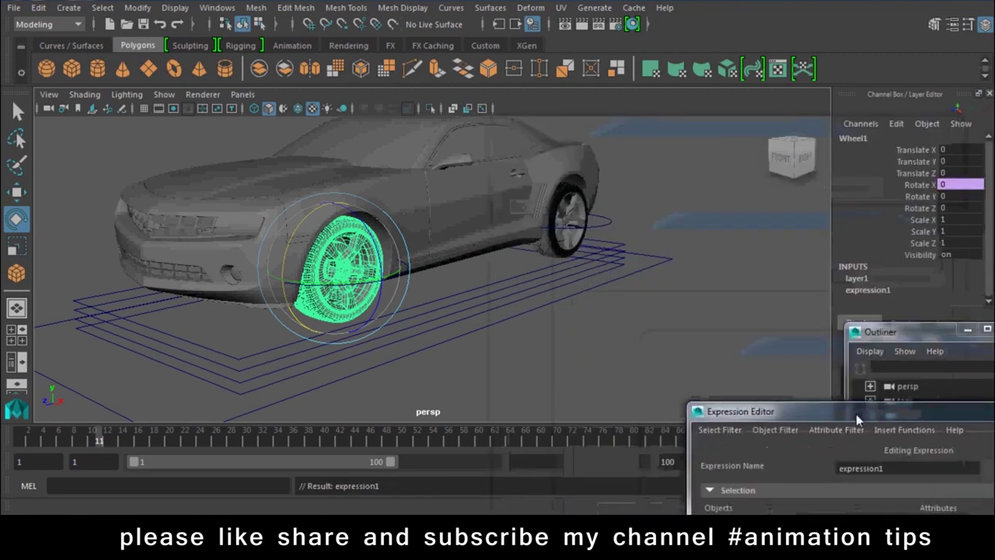
pyautogui.click(478, 358)
pyautogui.click(475, 331)
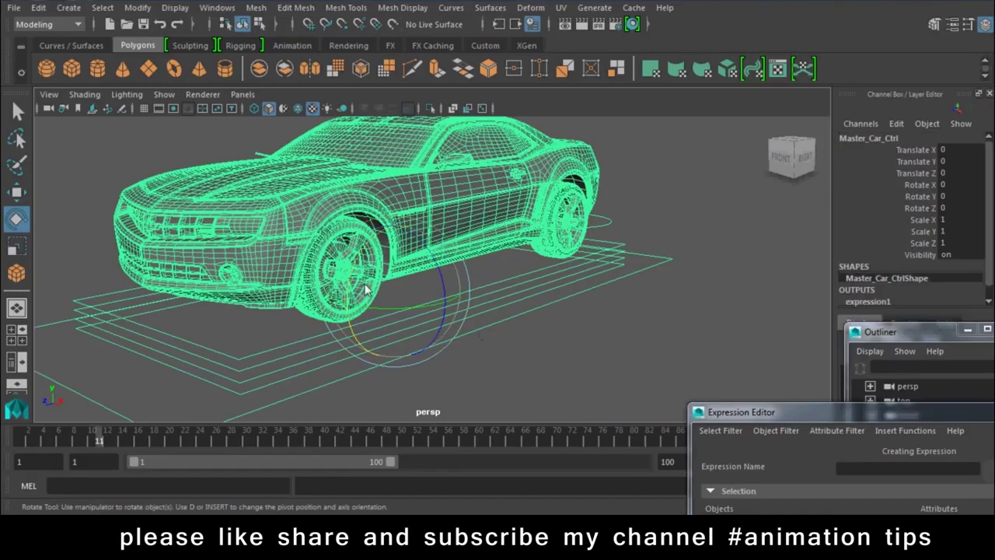
pyautogui.press('w')
pyautogui.moveTo(407, 283)
pyautogui.mouseDown()
pyautogui.moveTo(262, 350)
pyautogui.moveTo(487, 318)
pyautogui.mouseUp()
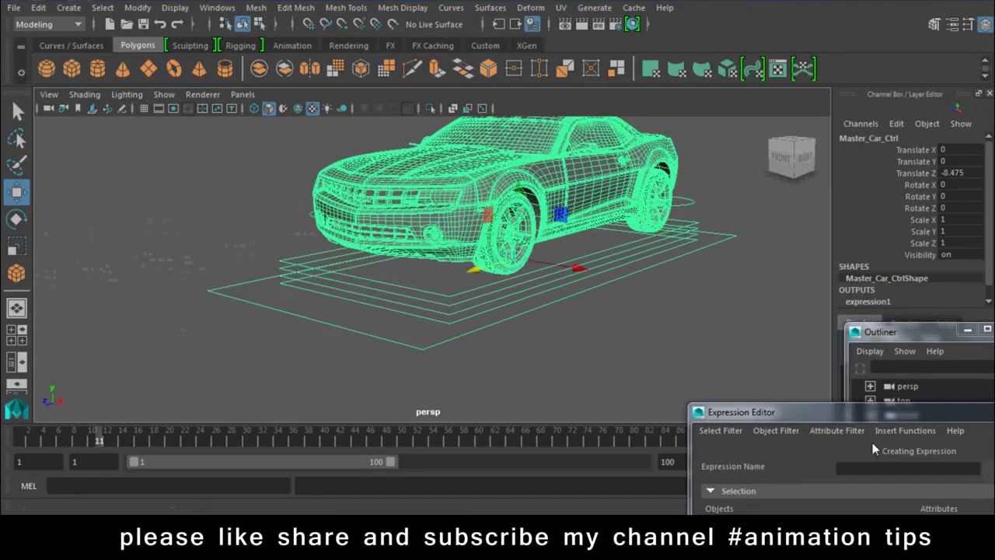
pyautogui.hotkey('ctrl', 'z')
# Load expression1 by expression name, append *45 to it, and apply the edit.
pyautogui.moveTo(821, 412)
pyautogui.mouseDown()
pyautogui.moveTo(704, 151)
pyautogui.moveTo(699, 82)
pyautogui.mouseUp()
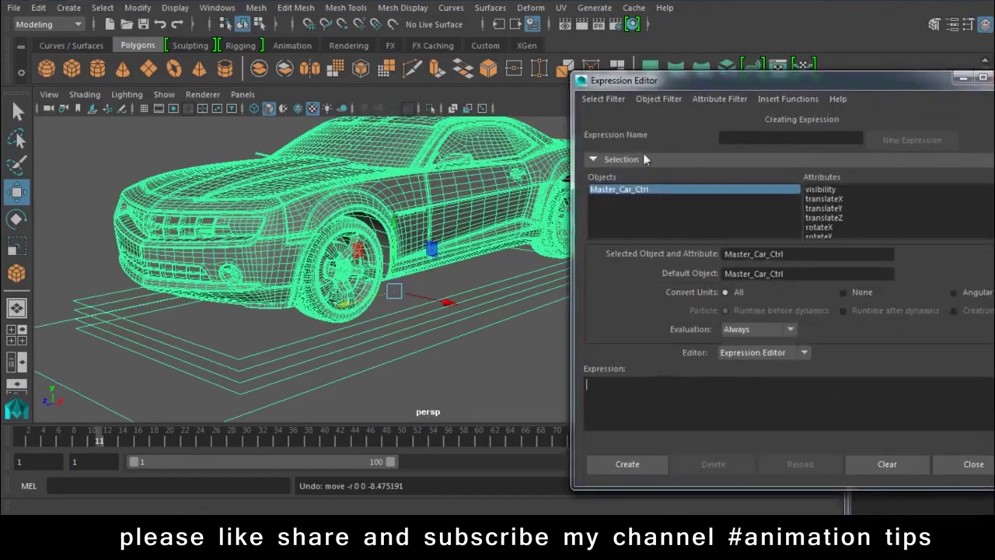
pyautogui.click(603, 98)
pyautogui.click(625, 118)
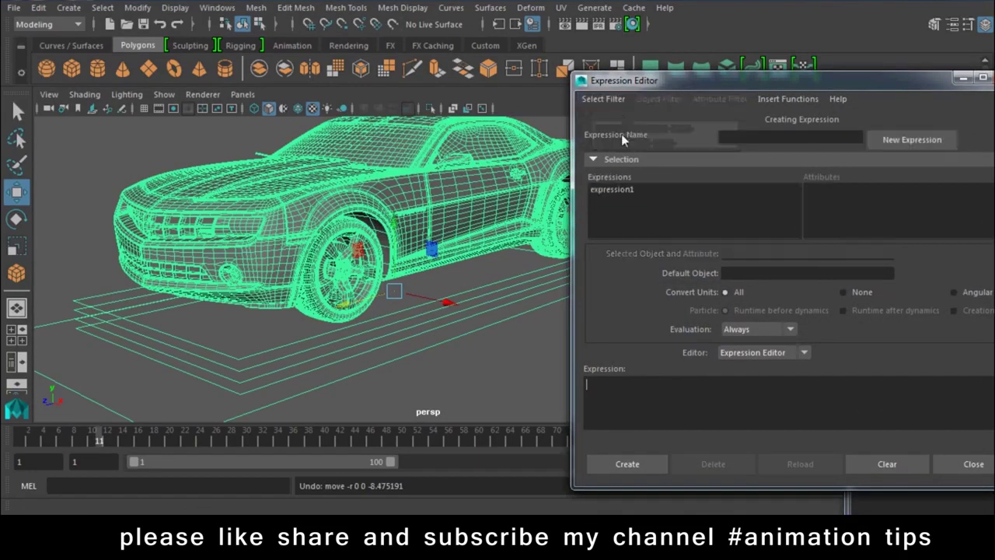
pyautogui.click(630, 190)
pyautogui.click(796, 386)
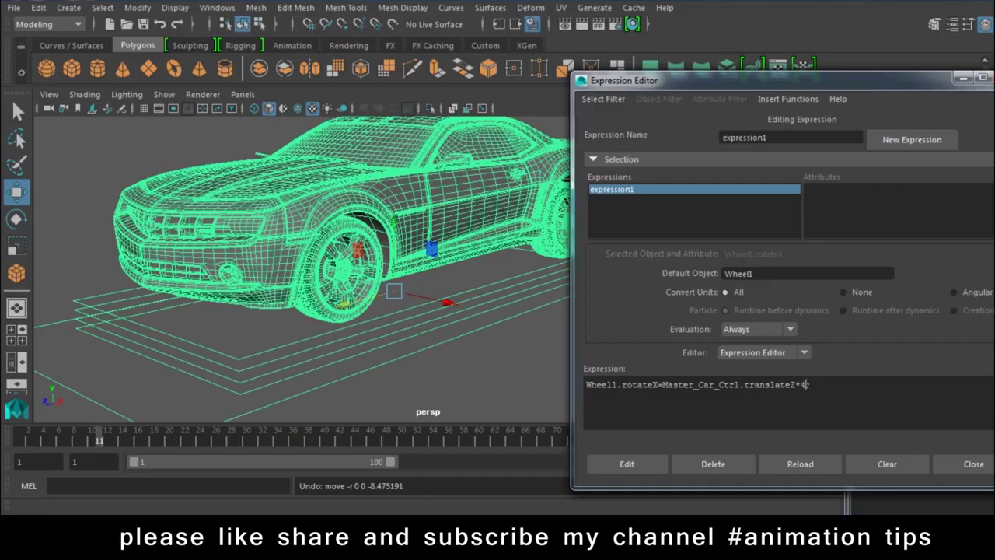
pyautogui.click(635, 465)
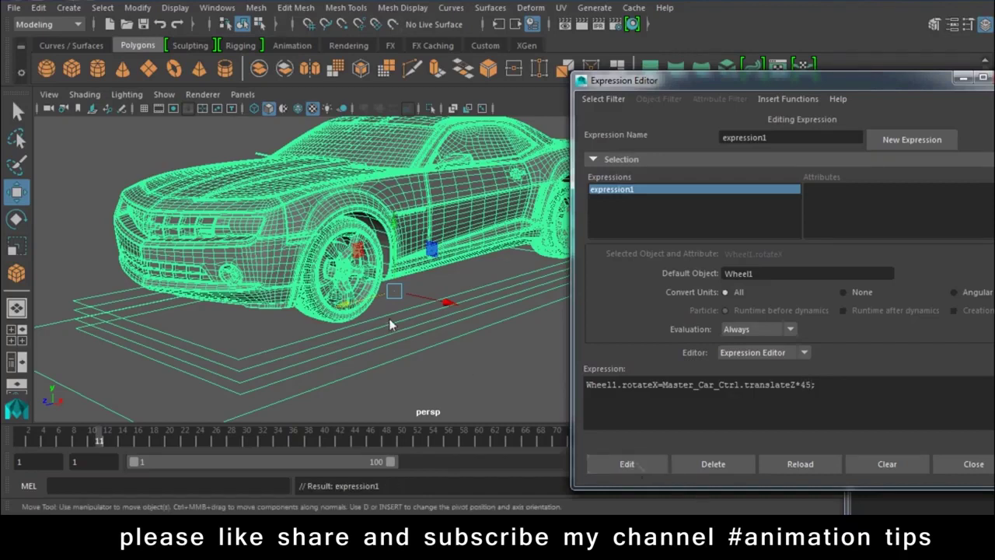
# Test the car's wheel spin, then copy the expression line and paste it on a new line.
pyautogui.moveTo(348, 311)
pyautogui.mouseDown()
pyautogui.moveTo(388, 315)
pyautogui.moveTo(239, 356)
pyautogui.moveTo(485, 307)
pyautogui.moveTo(383, 297)
pyautogui.moveTo(199, 363)
pyautogui.mouseUp()
pyautogui.hotkey('ctrl', 'z')
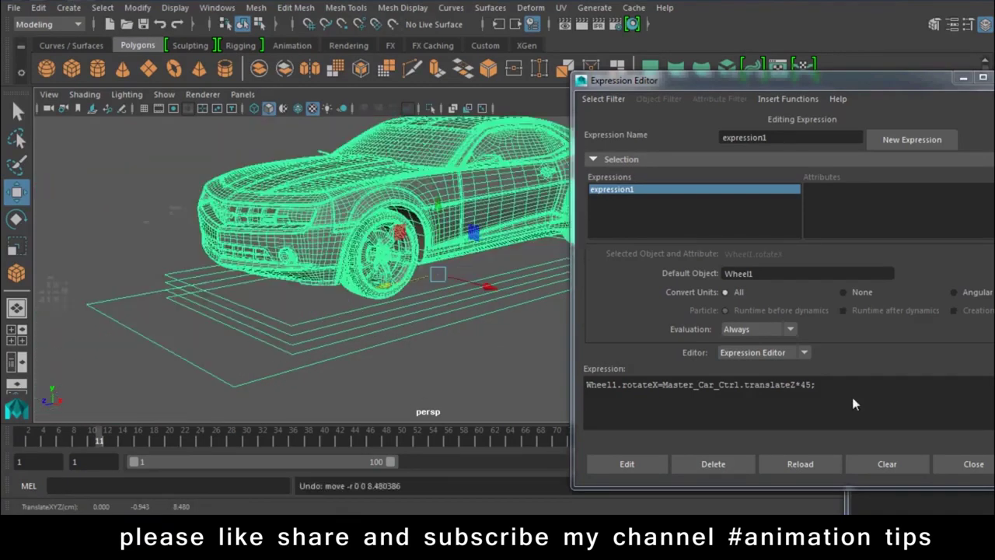
pyautogui.moveTo(853, 403); pyautogui.dragTo(591, 388)
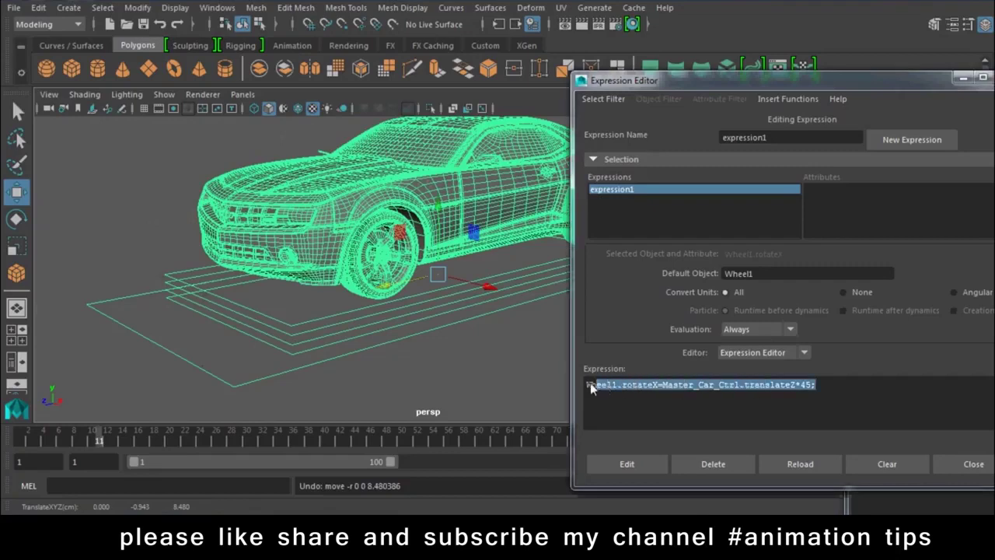
pyautogui.click(853, 389)
pyautogui.press('Return')
pyautogui.write('Wheel1.rotateX=Master_Car_Ctrl.translateZ*45;')
pyautogui.hotkey('ctrl', 'v')
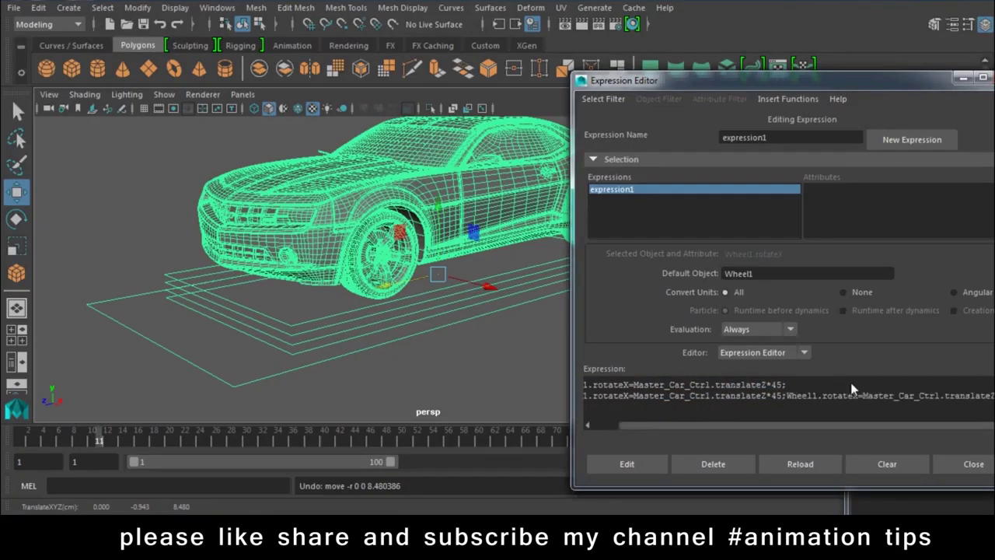
pyautogui.hotkey('ctrl', 'z')
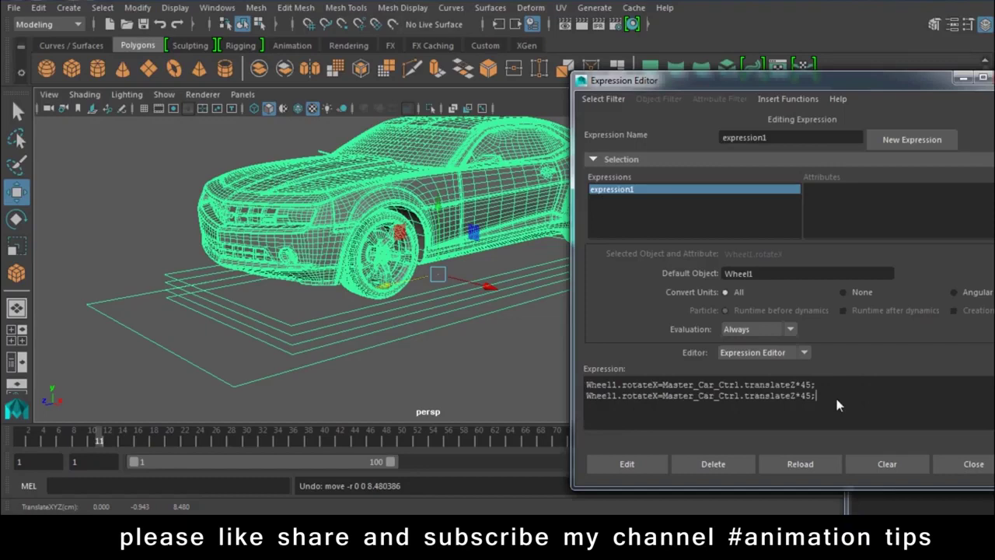
# Add the remaining lines, renumber them to Wheel2, Wheel3, Wheel4, and apply with Edit.
pyautogui.press('Return')
pyautogui.write('Wheel1.rotateX=Master_Car_Ctrl.translateZ*45;')
pyautogui.press('Return')
pyautogui.write('Wheel1.rotateX=Master_Car_Ctrl.translateZ*45;')
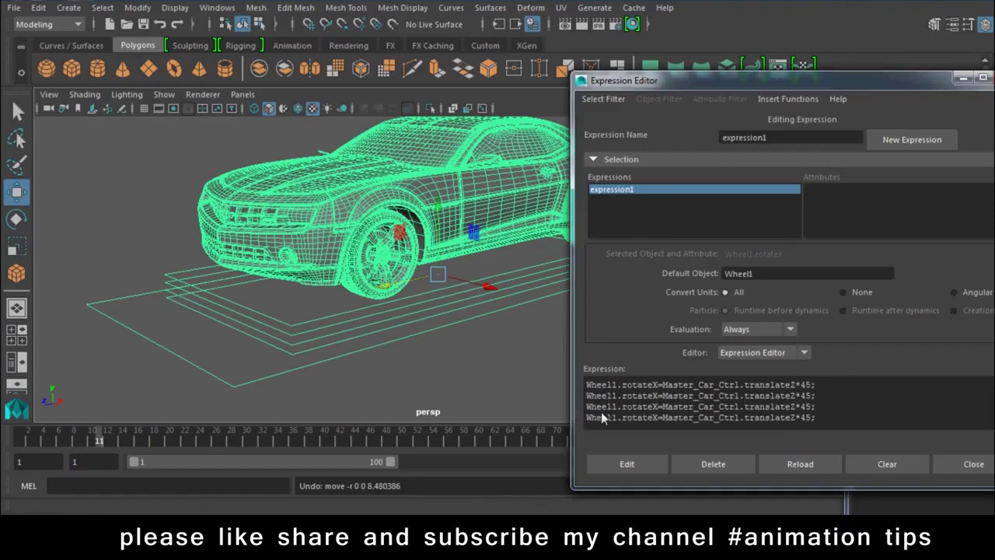
pyautogui.write('2')
pyautogui.write('3')
pyautogui.moveTo(617, 420); pyautogui.dragTo(611, 420)
pyautogui.write('4')
pyautogui.click(638, 465)
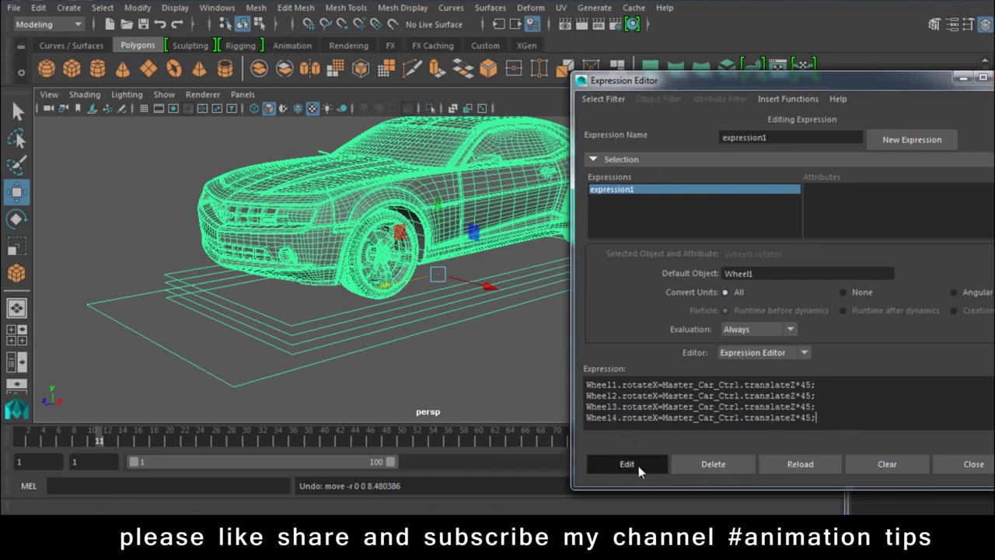
# Test-move the car, then select the Wheel2 group and centre its pivot.
pyautogui.moveTo(617, 84); pyautogui.dragTo(788, 191)
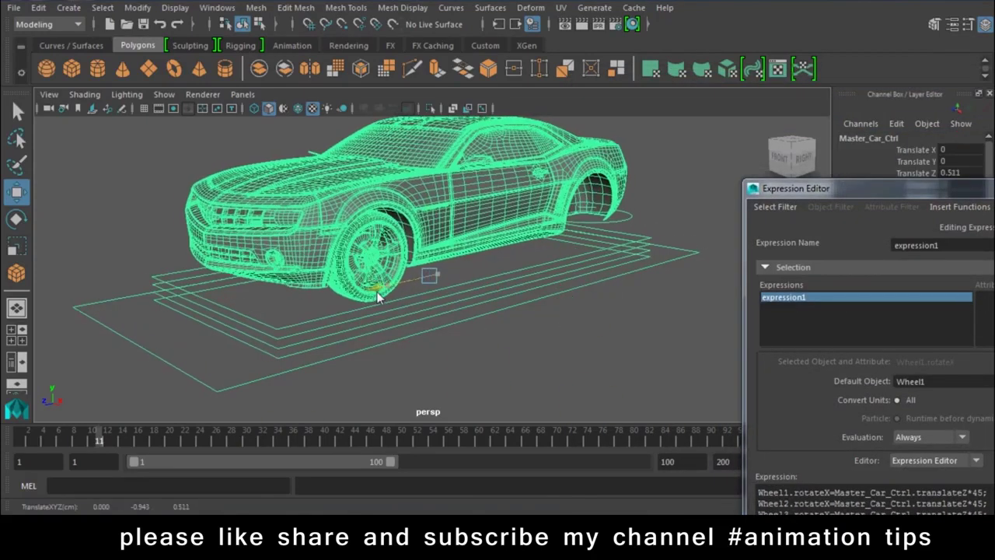
pyautogui.moveTo(390, 290); pyautogui.dragTo(376, 292)
pyautogui.hotkey('ctrl', 'z')
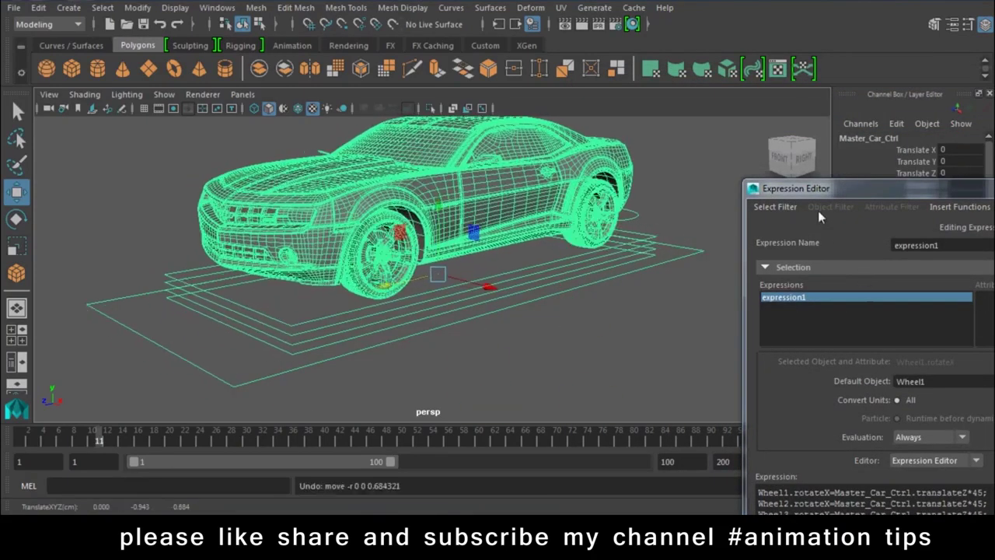
pyautogui.moveTo(450, 363)
pyautogui.keyDown('alt'); pyautogui.mouseDown()
pyautogui.moveTo(527, 357)
pyautogui.moveTo(488, 268)
pyautogui.mouseUp(); pyautogui.keyUp('alt')
pyautogui.click(490, 258)
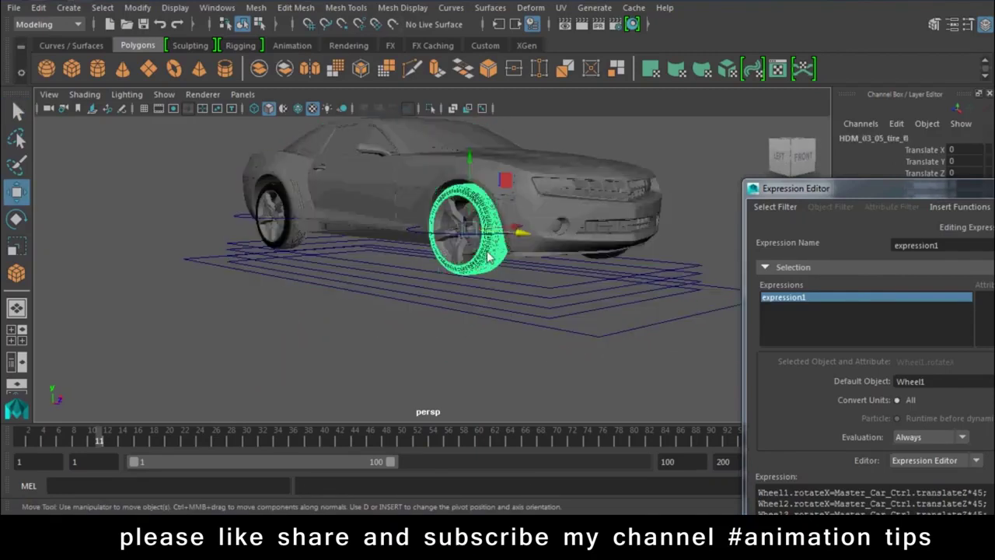
pyautogui.moveTo(286, 246)
pyautogui.keyDown('alt'); pyautogui.mouseDown()
pyautogui.moveTo(468, 314)
pyautogui.moveTo(569, 262)
pyautogui.mouseUp(); pyautogui.keyUp('alt')
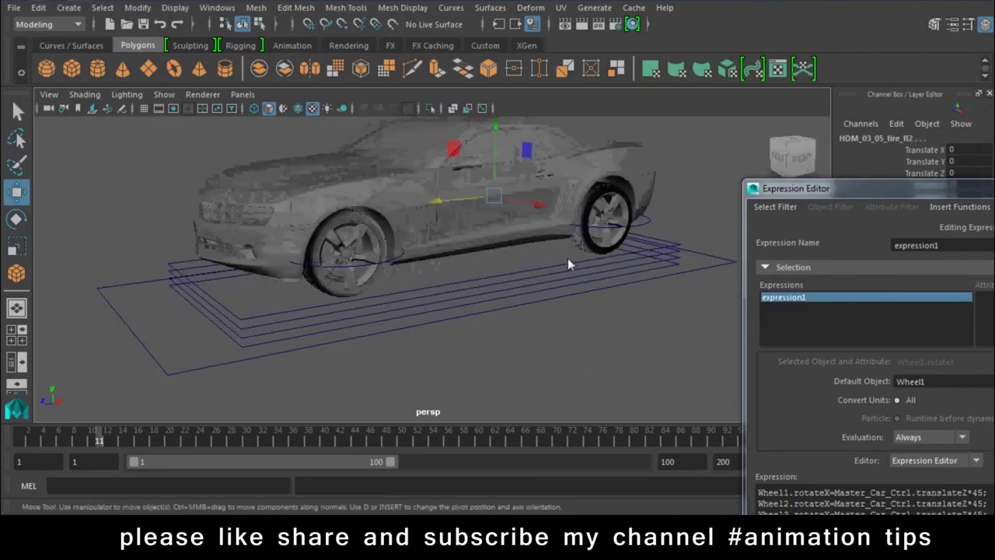
pyautogui.click(589, 247)
pyautogui.press('Up')
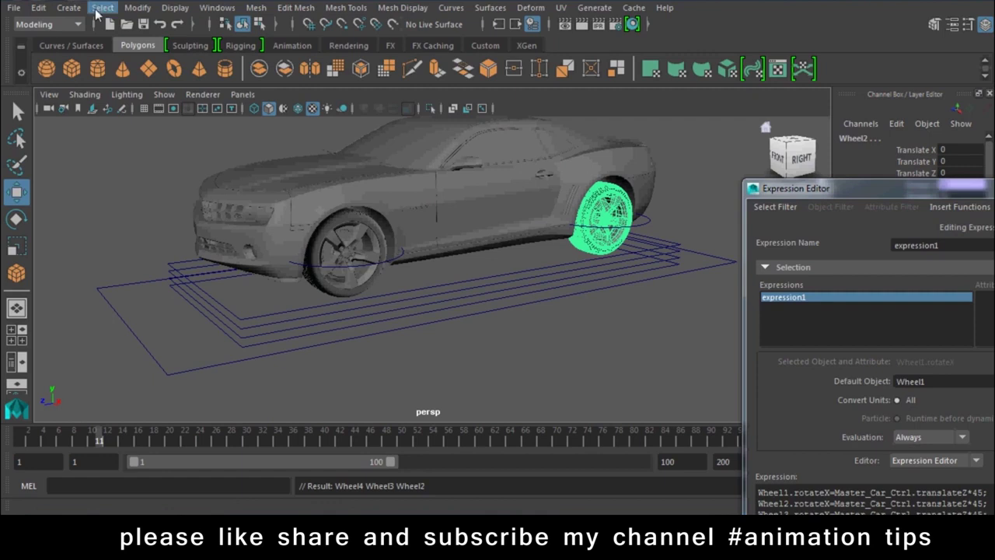
pyautogui.click(137, 8)
pyautogui.click(177, 102)
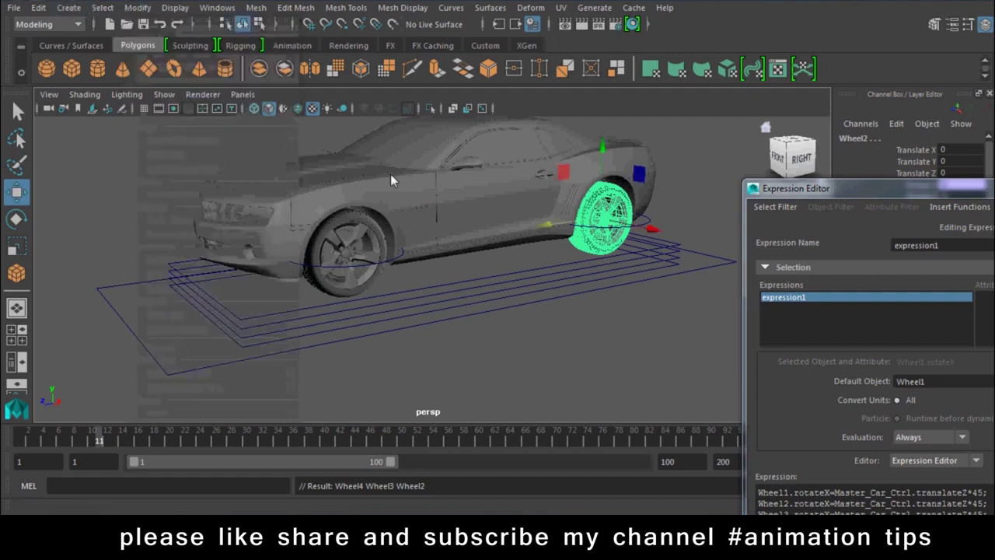
# Test-move the whole car rig twice to check the wheels, undoing each move.
pyautogui.click(468, 327)
pyautogui.click(459, 319)
pyautogui.moveTo(375, 282)
pyautogui.mouseDown()
pyautogui.moveTo(340, 316)
pyautogui.moveTo(479, 301)
pyautogui.moveTo(157, 346)
pyautogui.moveTo(527, 319)
pyautogui.mouseUp()
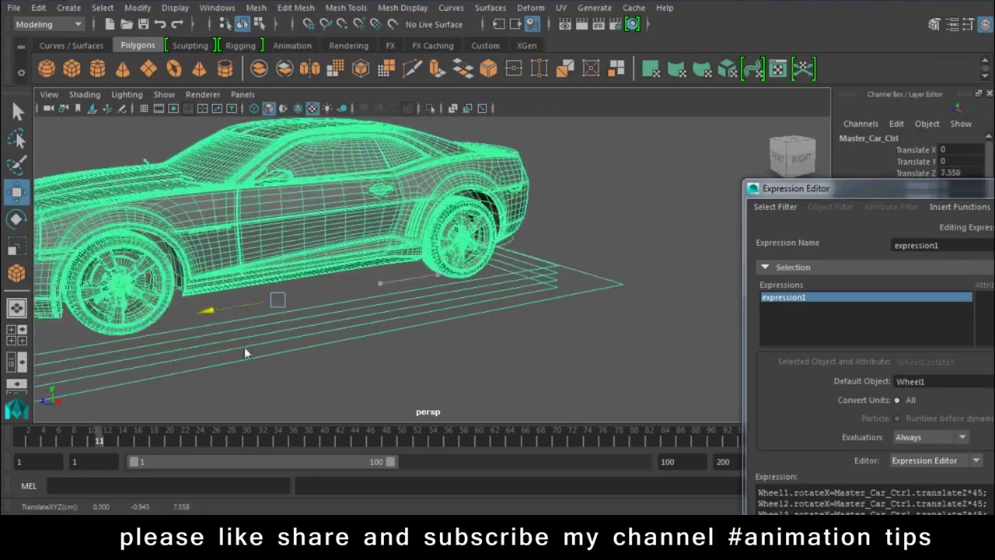
pyautogui.hotkey('ctrl', 'z')
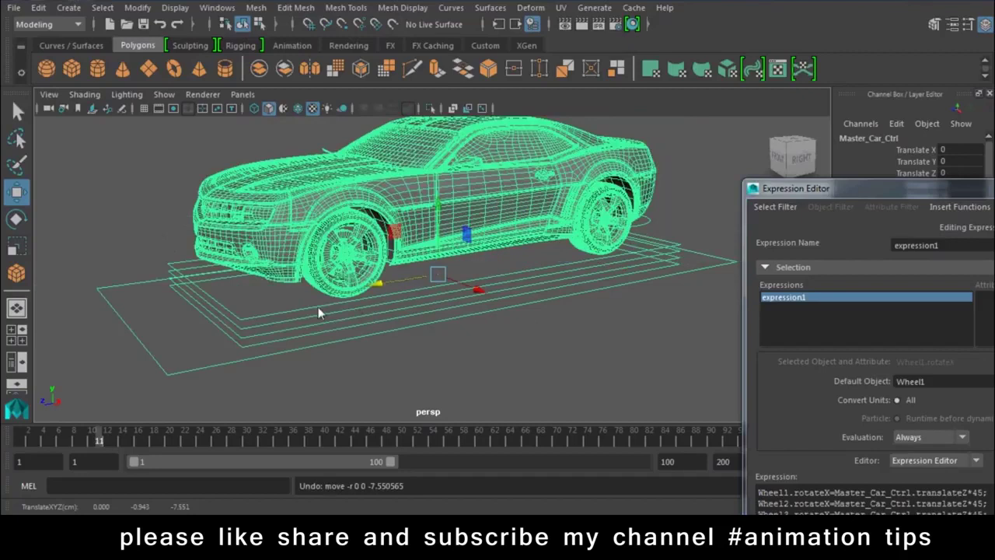
pyautogui.moveTo(380, 287)
pyautogui.mouseDown()
pyautogui.moveTo(306, 305)
pyautogui.moveTo(310, 334)
pyautogui.mouseUp()
pyautogui.hotkey('ctrl', 'z')
pyautogui.click(497, 371)
pyautogui.moveTo(498, 371)
pyautogui.keyDown('alt'); pyautogui.mouseDown()
pyautogui.moveTo(473, 360)
pyautogui.moveTo(465, 377)
pyautogui.moveTo(528, 360)
pyautogui.mouseUp(); pyautogui.keyUp('alt')
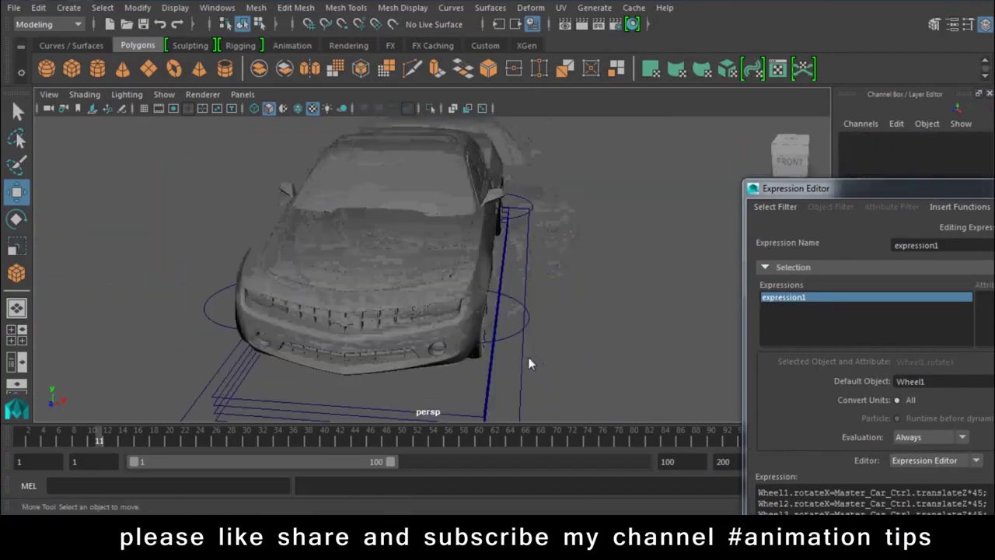
# Draw a NURBS circle on the grid beside the car.
pyautogui.click(78, 46)
pyautogui.click(46, 68)
pyautogui.moveTo(452, 262)
pyautogui.keyDown('alt'); pyautogui.mouseDown()
pyautogui.moveTo(477, 307)
pyautogui.moveTo(502, 309)
pyautogui.mouseUp(); pyautogui.keyUp('alt')
# Set the circle's translate channels to 0 and raise it above the car's roof.
pyautogui.press('4')
pyautogui.press('5')
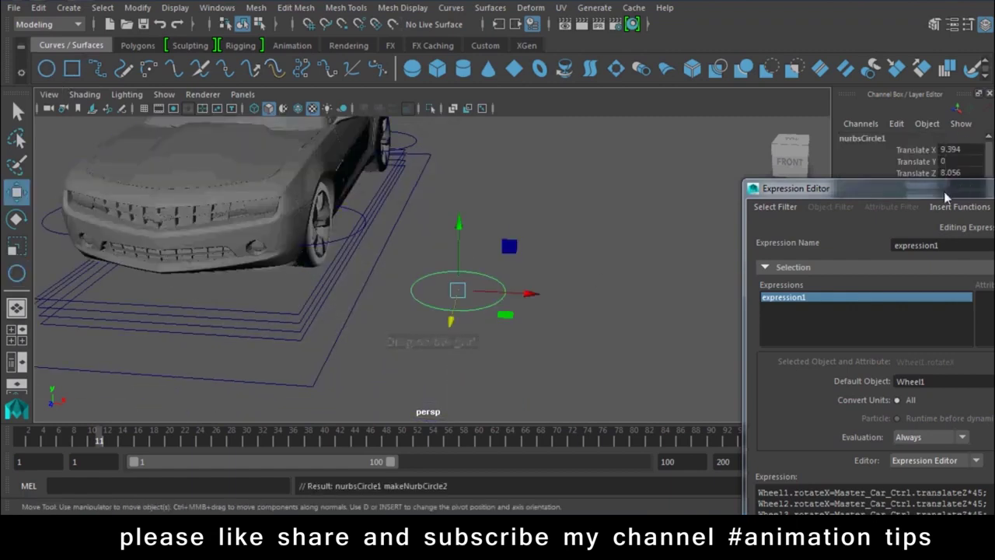
pyautogui.moveTo(945, 198); pyautogui.dragTo(951, 236)
pyautogui.moveTo(961, 149); pyautogui.dragTo(962, 174)
pyautogui.write('0')
pyautogui.press('Return')
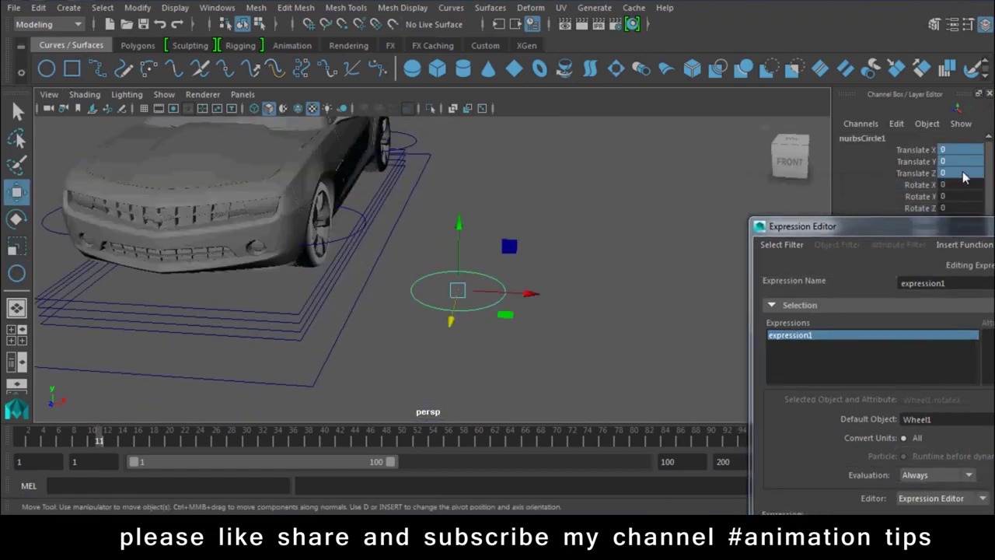
pyautogui.moveTo(339, 206)
pyautogui.keyDown('alt'); pyautogui.mouseDown()
pyautogui.moveTo(278, 231)
pyautogui.moveTo(308, 91)
pyautogui.mouseUp(); pyautogui.keyUp('alt')
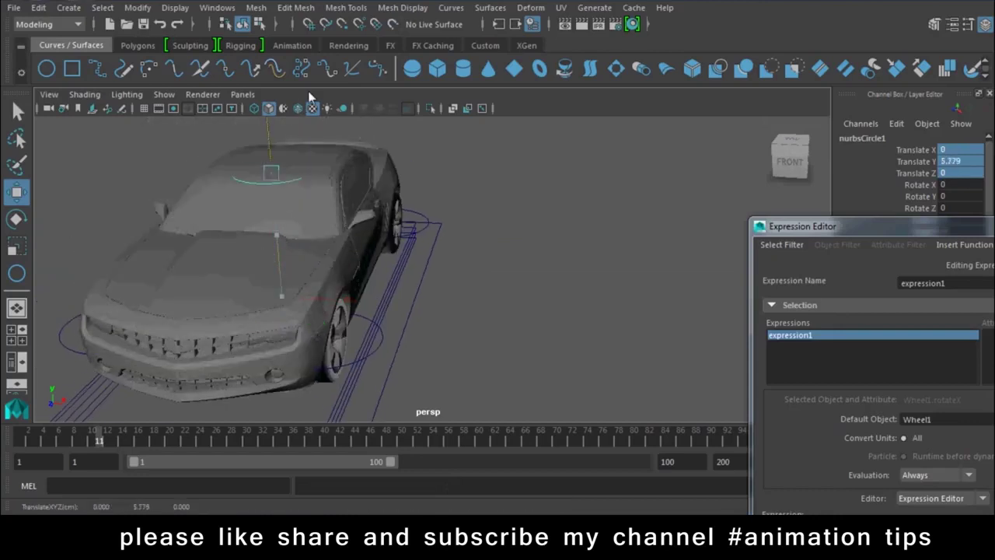
pyautogui.moveTo(344, 184)
pyautogui.keyDown('alt'); pyautogui.mouseDown()
pyautogui.moveTo(431, 194)
pyautogui.moveTo(370, 203)
pyautogui.moveTo(406, 258)
pyautogui.moveTo(374, 261)
pyautogui.moveTo(303, 229)
pyautogui.moveTo(428, 285)
pyautogui.moveTo(318, 244)
pyautogui.moveTo(388, 254)
pyautogui.moveTo(308, 267)
pyautogui.moveTo(357, 316)
pyautogui.mouseUp(); pyautogui.keyUp('alt')
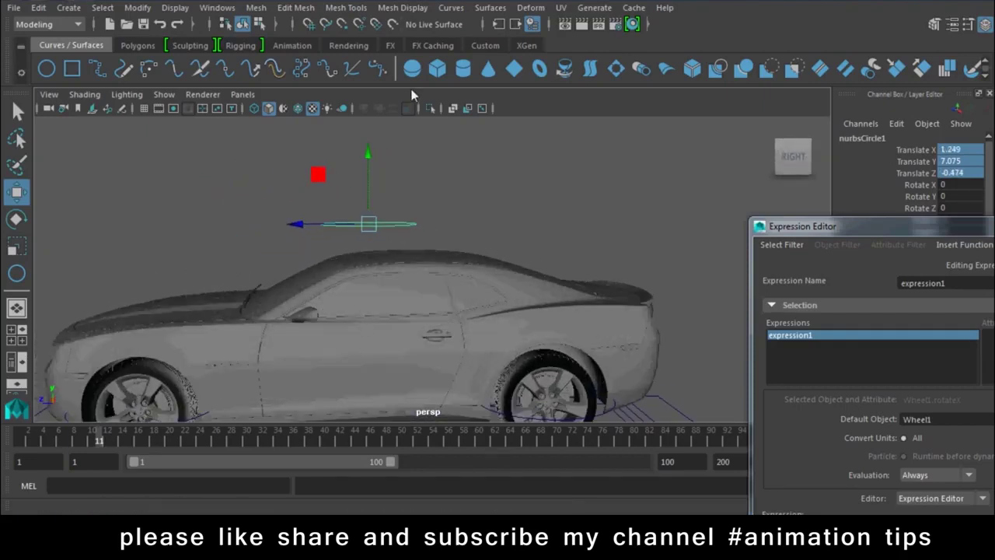
# Freeze the circle's transformations so its translate and rotate values read 0.
pyautogui.click(69, 8)
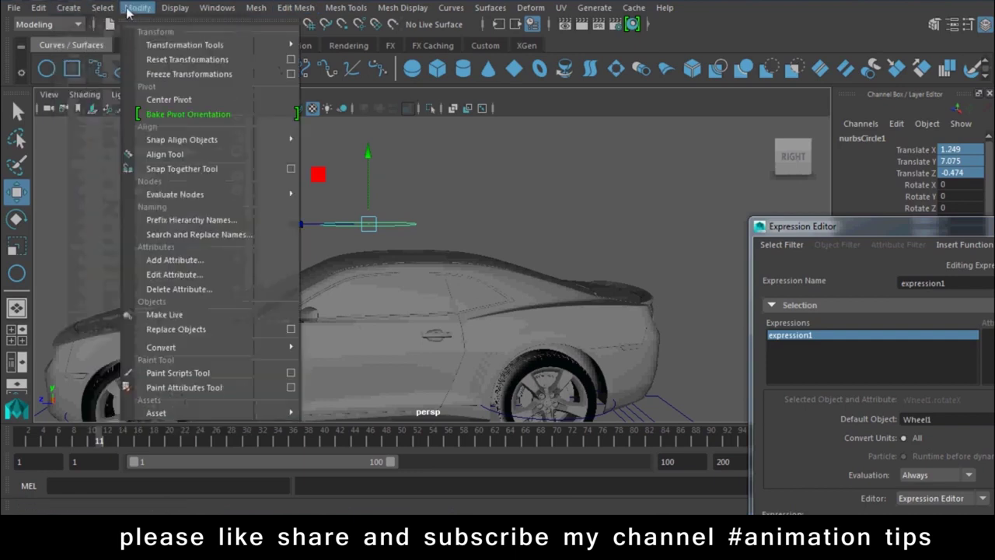
pyautogui.click(155, 74)
pyautogui.moveTo(311, 226)
pyautogui.keyDown('alt'); pyautogui.mouseDown()
pyautogui.moveTo(354, 249)
pyautogui.moveTo(410, 254)
pyautogui.moveTo(295, 202)
pyautogui.mouseUp(); pyautogui.keyUp('alt')
pyautogui.press('e')
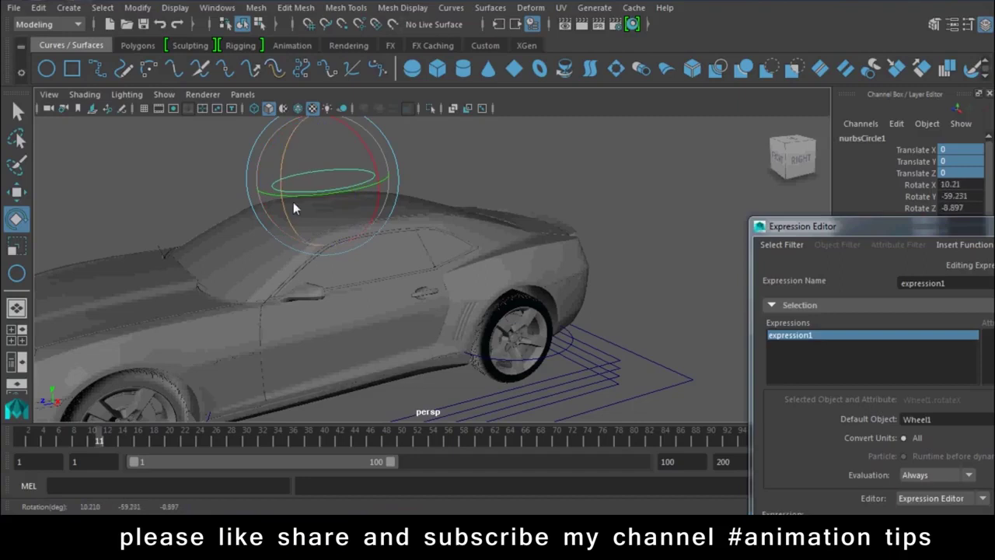
pyautogui.hotkey('ctrl', 'z')
pyautogui.moveTo(904, 245)
pyautogui.mouseDown()
pyautogui.moveTo(917, 392)
pyautogui.moveTo(885, 451)
pyautogui.mouseUp()
pyautogui.click(431, 147)
pyautogui.click(336, 187)
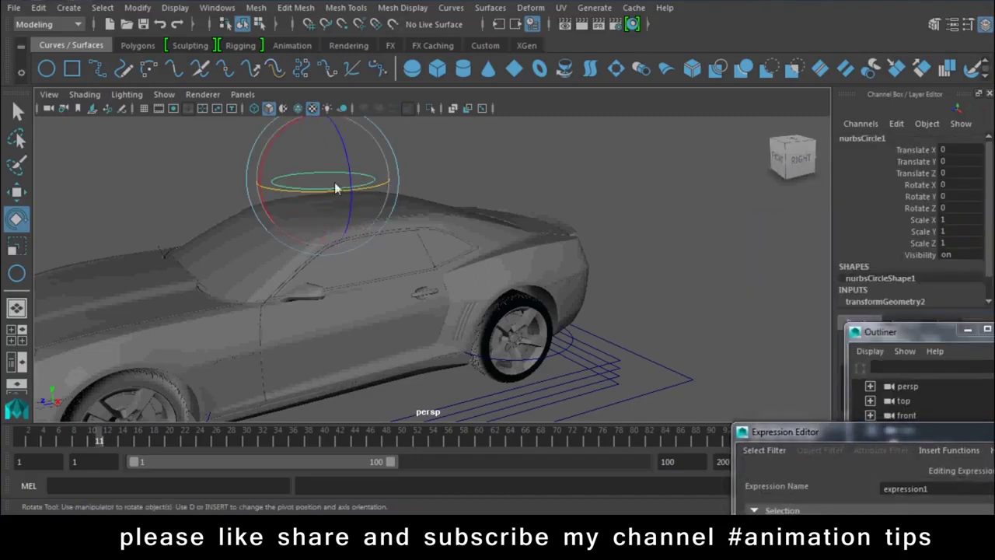
pyautogui.moveTo(792, 159)
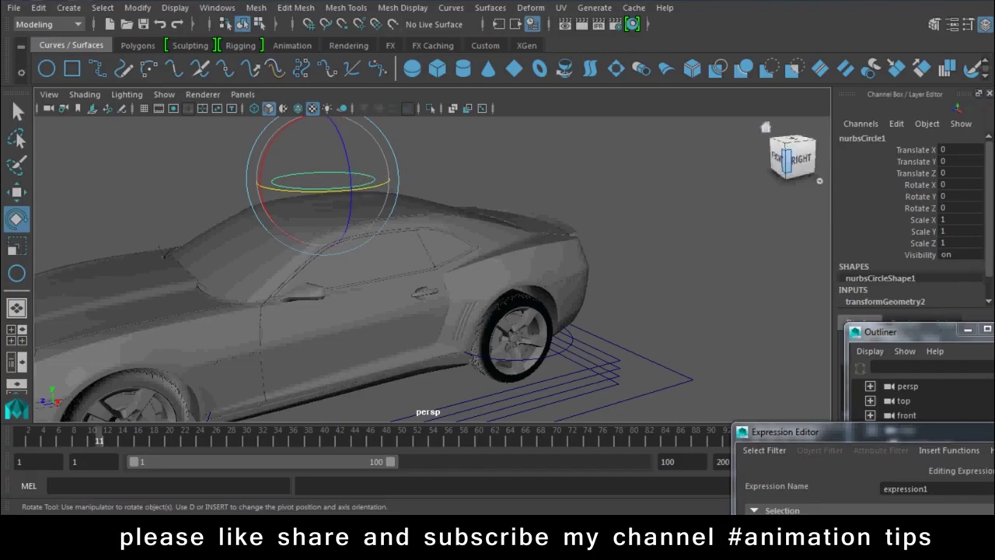
pyautogui.click(896, 124)
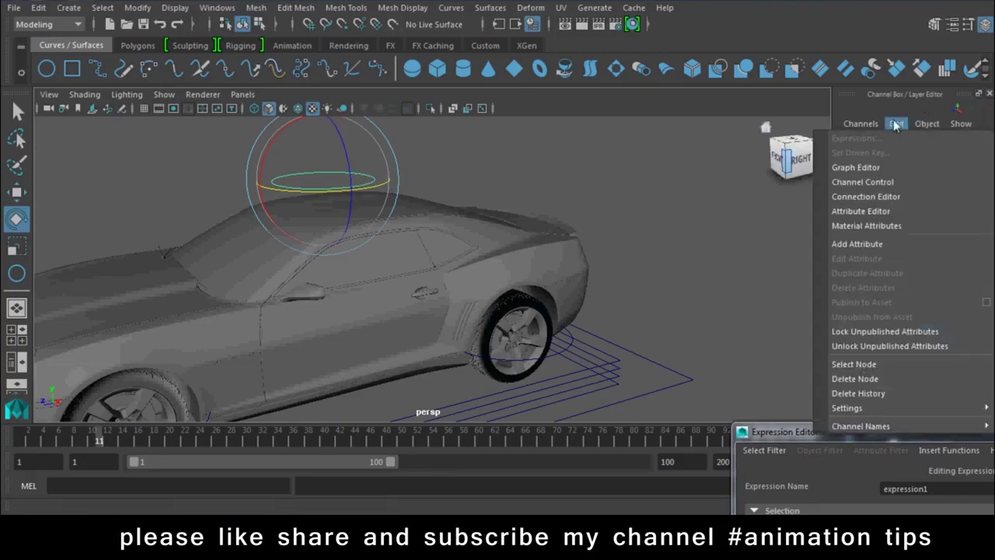
# Add float attribute Stairing (min -45, max 45, default 0) to nurbsCircle1 and slide it to 45.
pyautogui.click(867, 246)
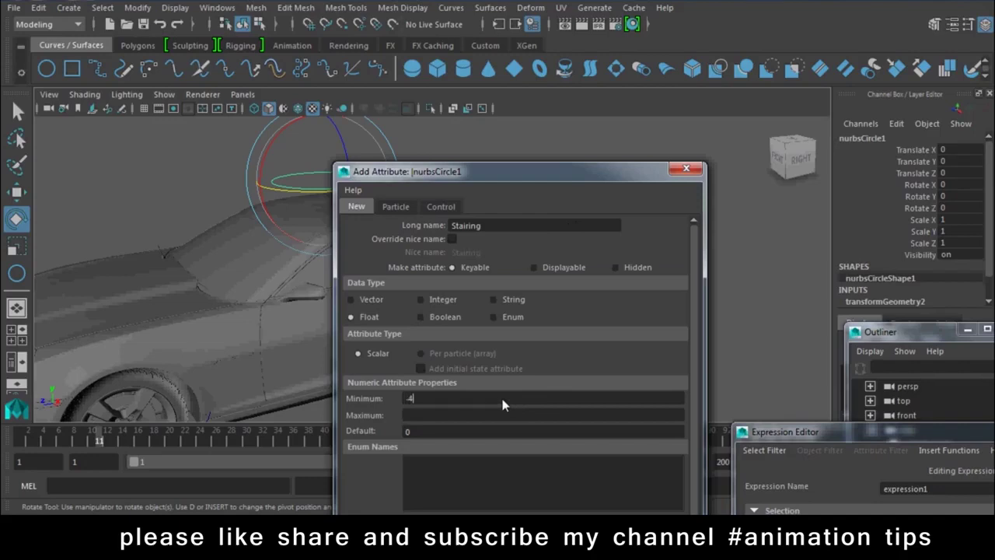
pyautogui.write('45')
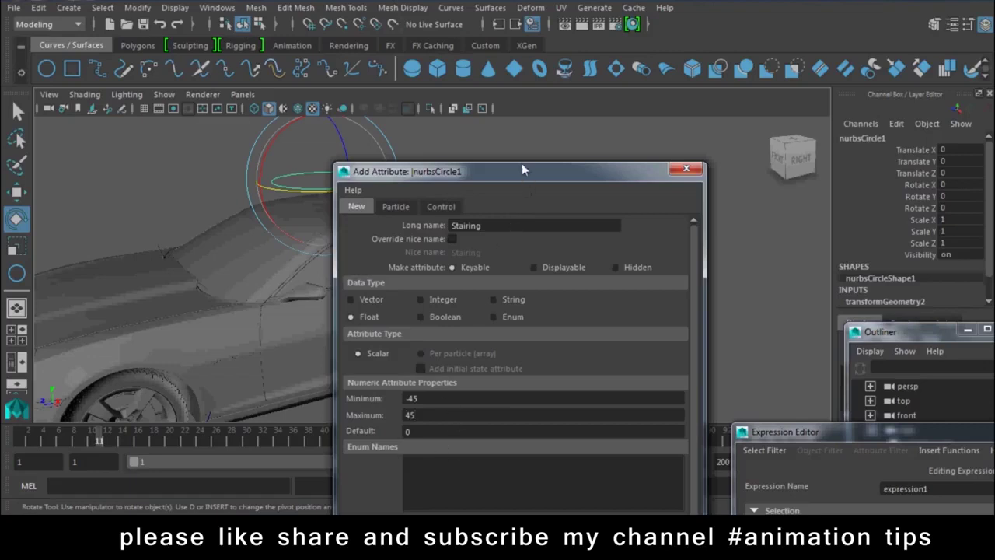
pyautogui.moveTo(522, 169); pyautogui.dragTo(492, 16)
pyautogui.click(389, 432)
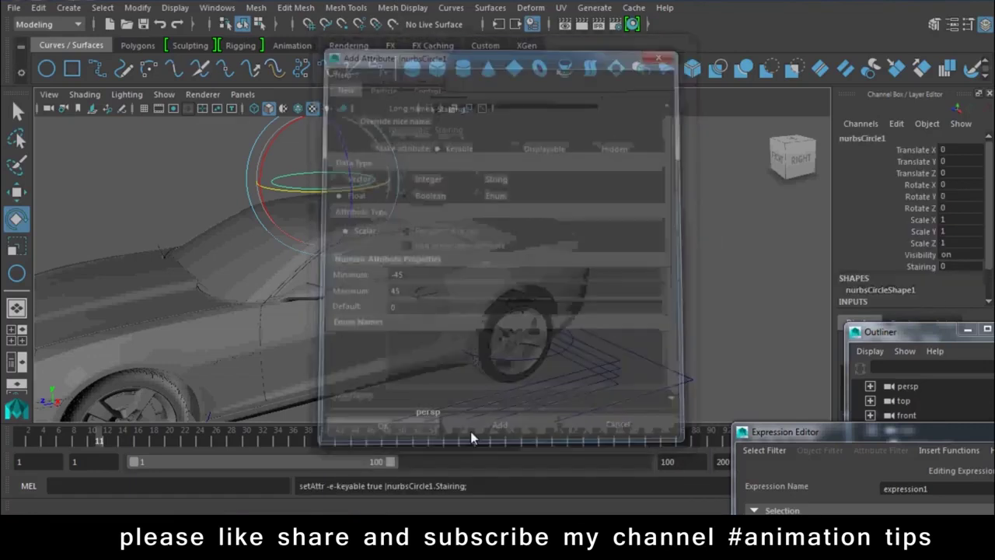
pyautogui.click(927, 266)
pyautogui.moveTo(927, 266); pyautogui.dragTo(324, 250, button='middle')
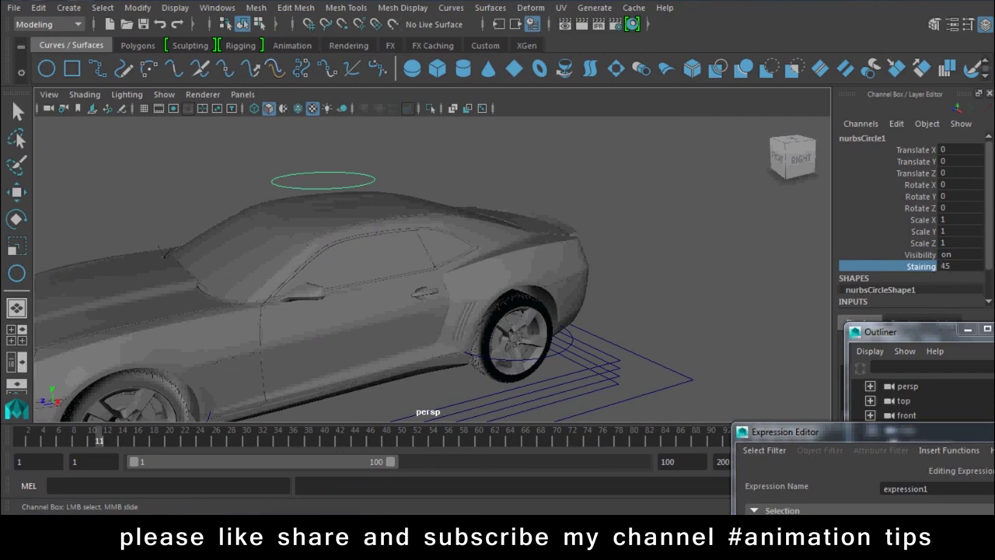
# Reset Stairing to 0 and lock the Translate through Visibility channels.
pyautogui.doubleClick(964, 270)
pyautogui.write('0')
pyautogui.press('Return')
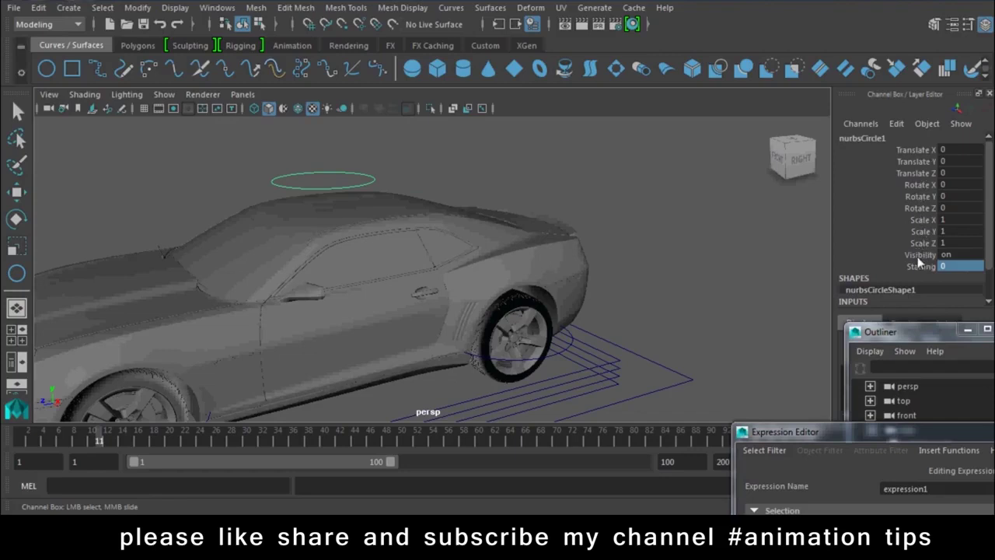
pyautogui.moveTo(921, 149); pyautogui.dragTo(922, 255)
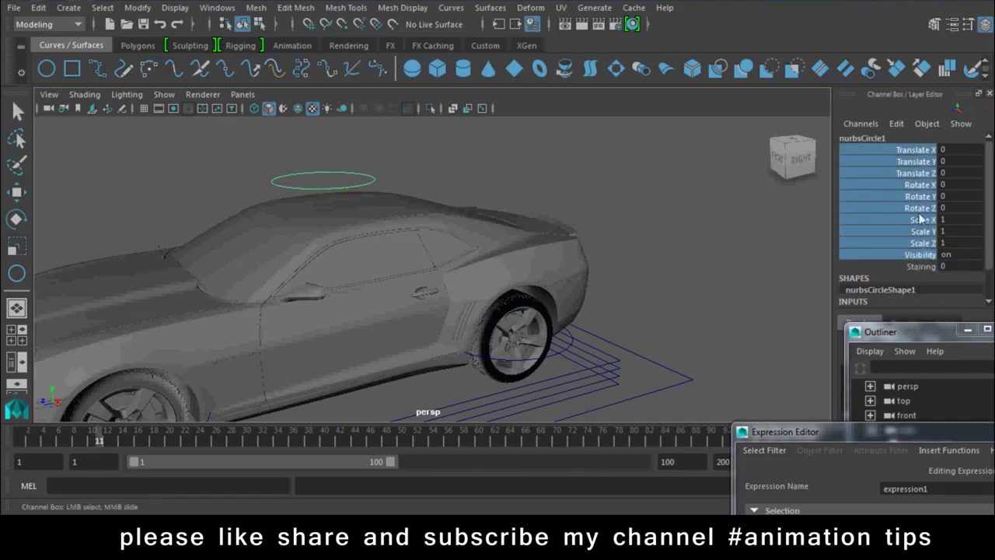
pyautogui.rightClick(922, 220)
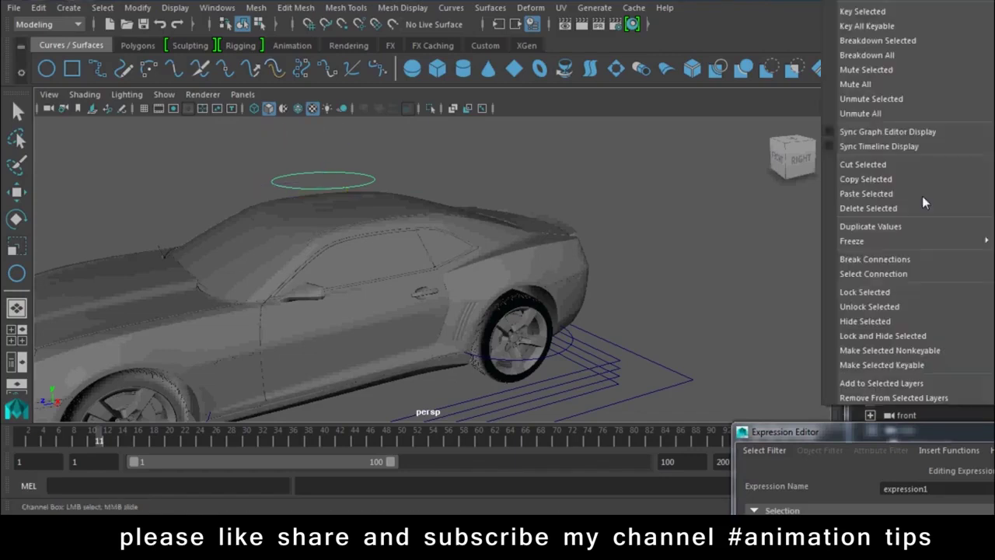
pyautogui.click(868, 291)
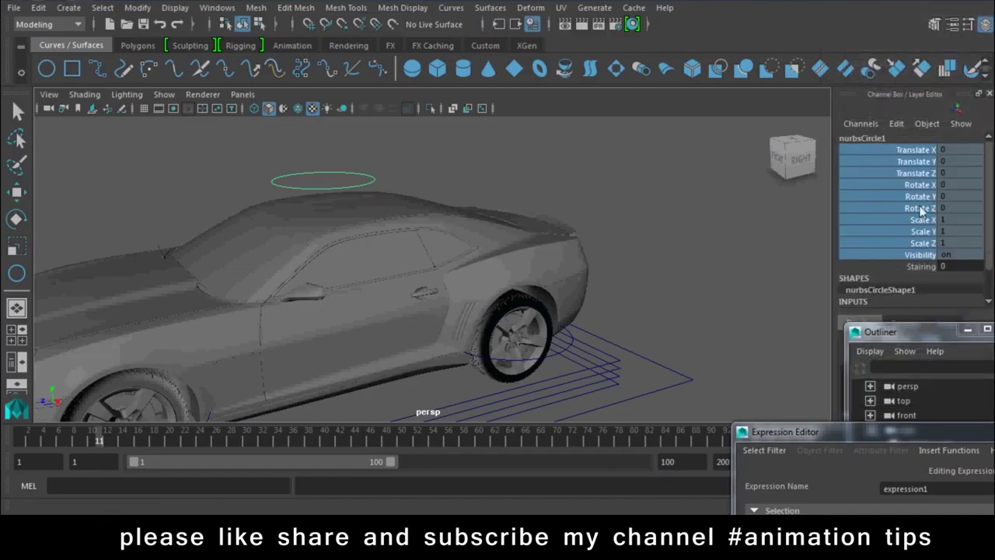
# In Channel Control, move Rotate X through Visibility to Nonkeyable Hidden and close it.
pyautogui.press('w')
pyautogui.keyDown('alt'); pyautogui.moveTo(349, 175); pyautogui.dragTo(400, 207); pyautogui.keyUp('alt')
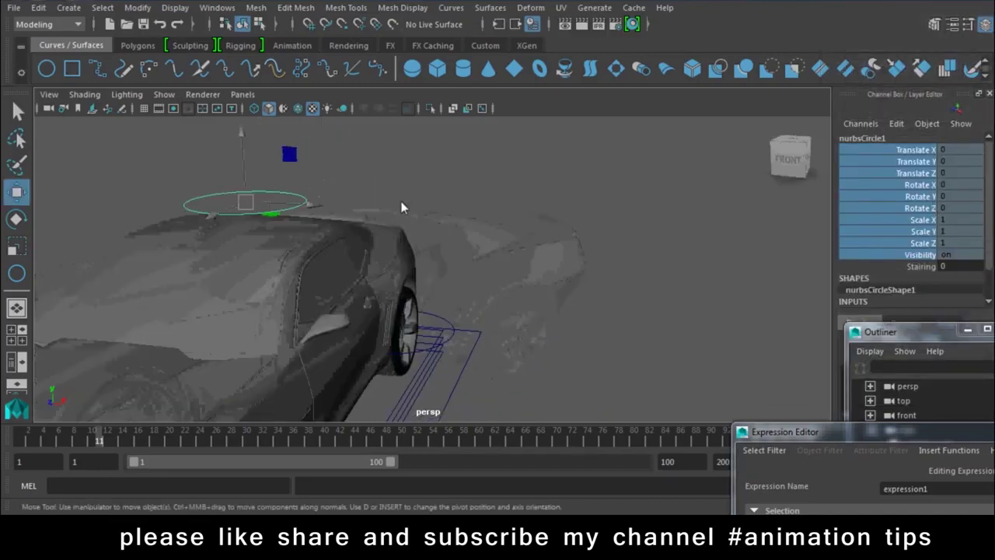
pyautogui.click(322, 192)
pyautogui.click(290, 200)
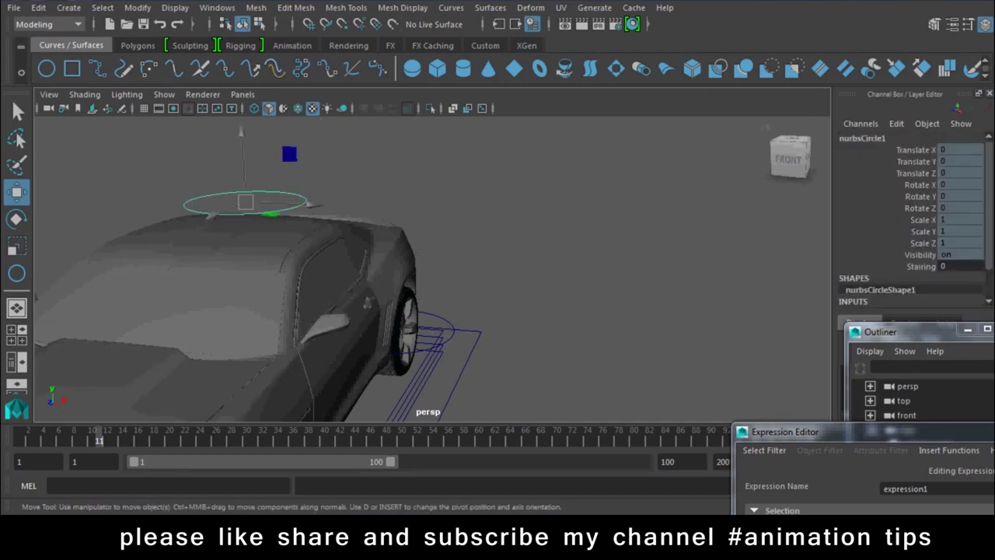
pyautogui.click(899, 126)
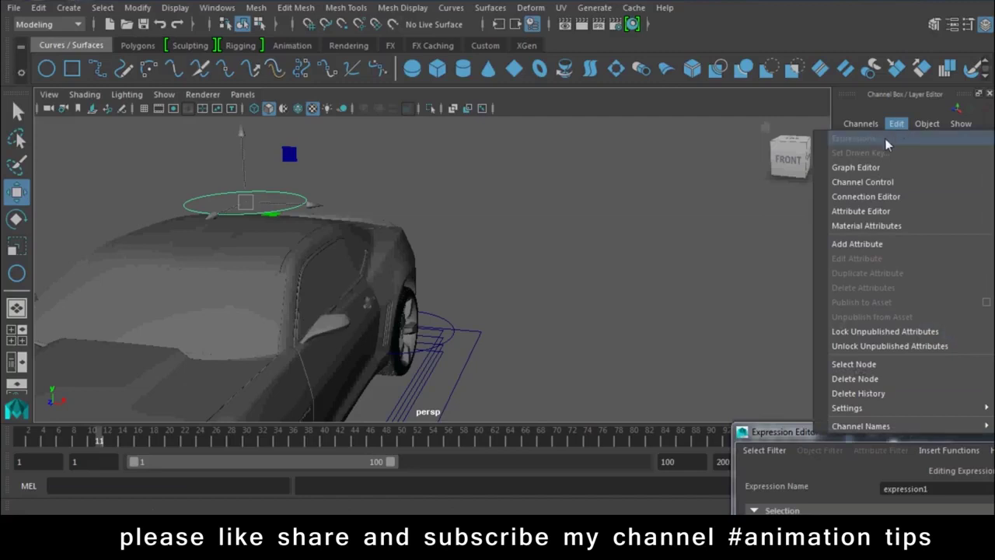
pyautogui.click(859, 182)
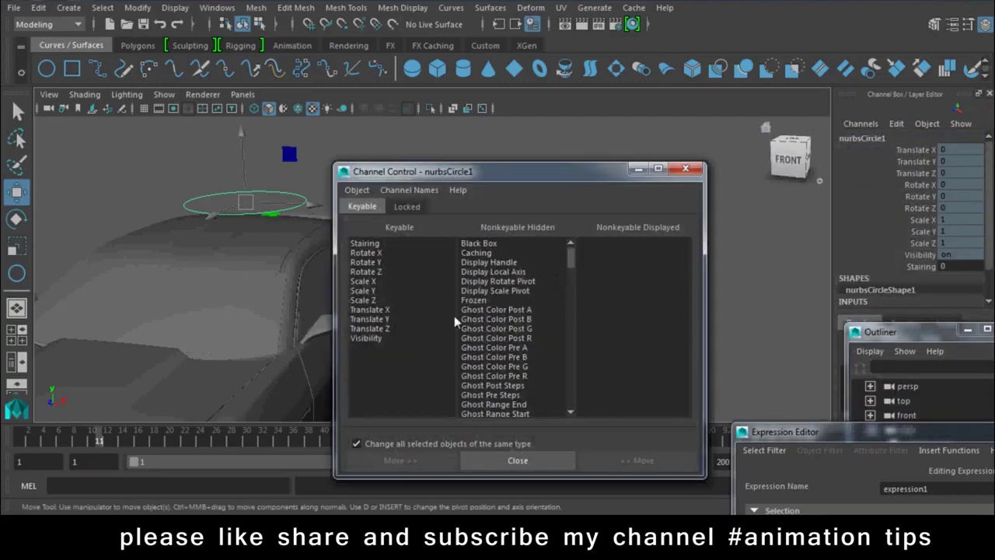
pyautogui.moveTo(365, 254); pyautogui.dragTo(369, 355)
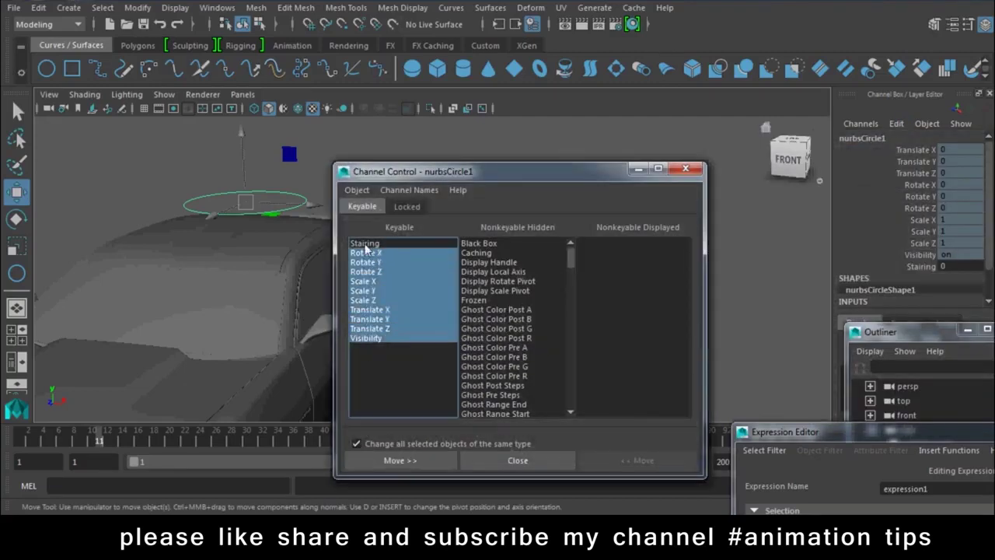
pyautogui.click(400, 460)
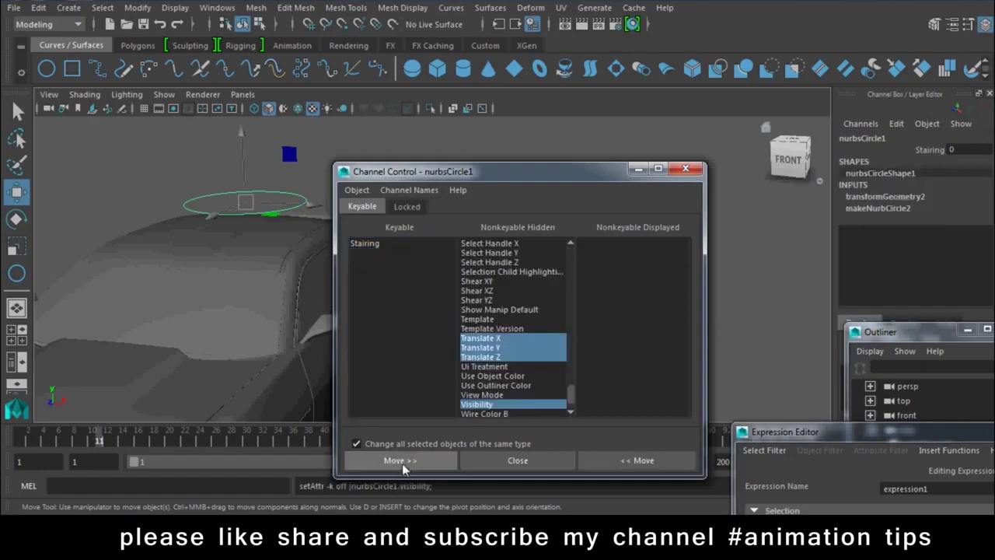
pyautogui.click(508, 463)
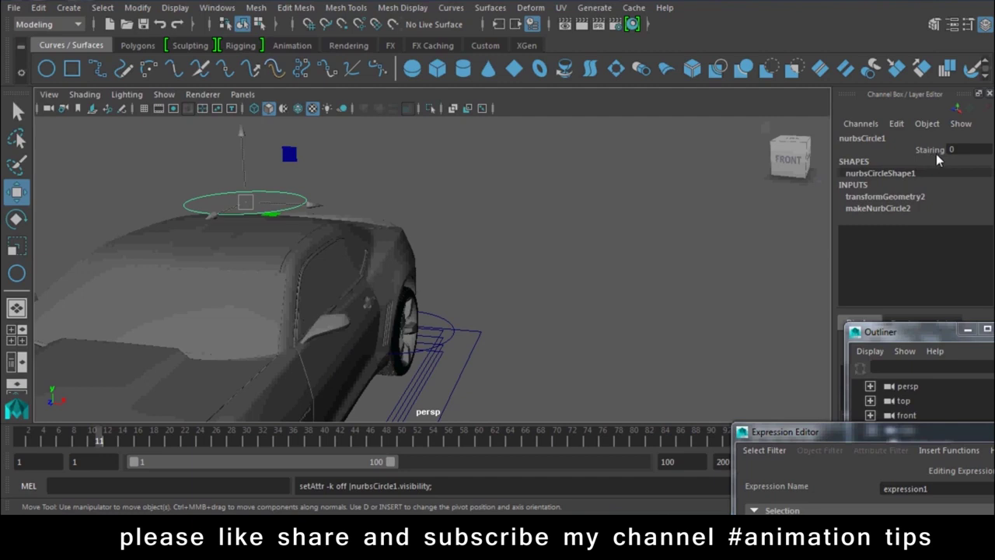
pyautogui.click(867, 138)
pyautogui.write('Stairing')
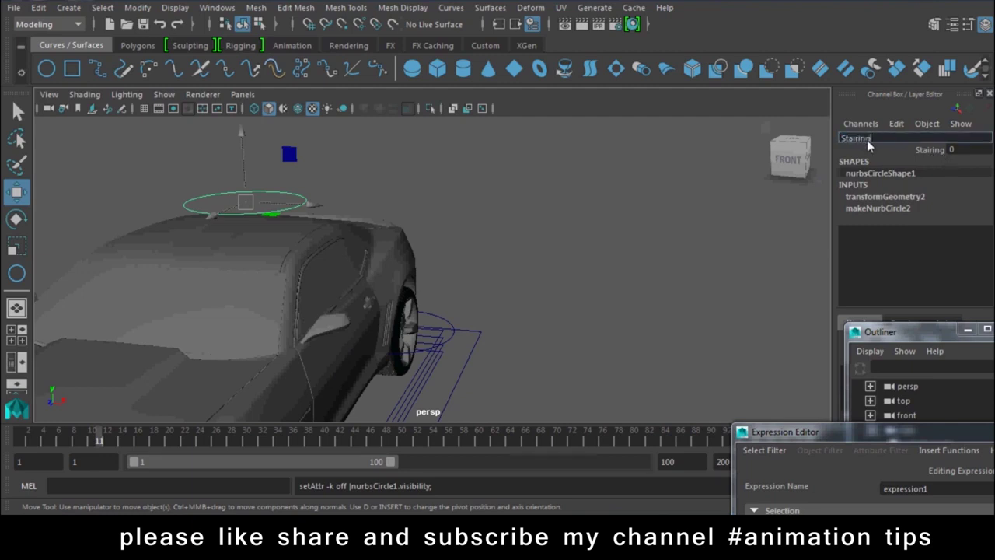
# Confirm the roof circle's new name Stairing, then test and undo a Stairing value change.
pyautogui.press('Return')
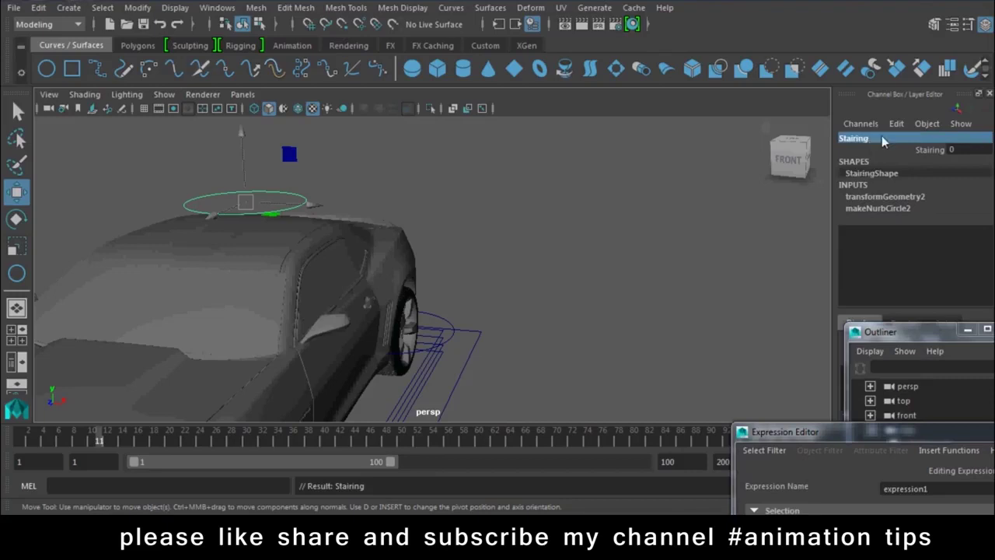
pyautogui.moveTo(660, 229)
pyautogui.keyDown('alt'); pyautogui.mouseDown()
pyautogui.moveTo(482, 263)
pyautogui.moveTo(771, 222)
pyautogui.mouseUp(); pyautogui.keyUp('alt')
pyautogui.click(929, 150)
pyautogui.moveTo(435, 218)
pyautogui.mouseDown(button='middle')
pyautogui.moveTo(381, 214)
pyautogui.moveTo(628, 244)
pyautogui.mouseUp(button='middle')
pyautogui.hotkey('ctrl', 'z')
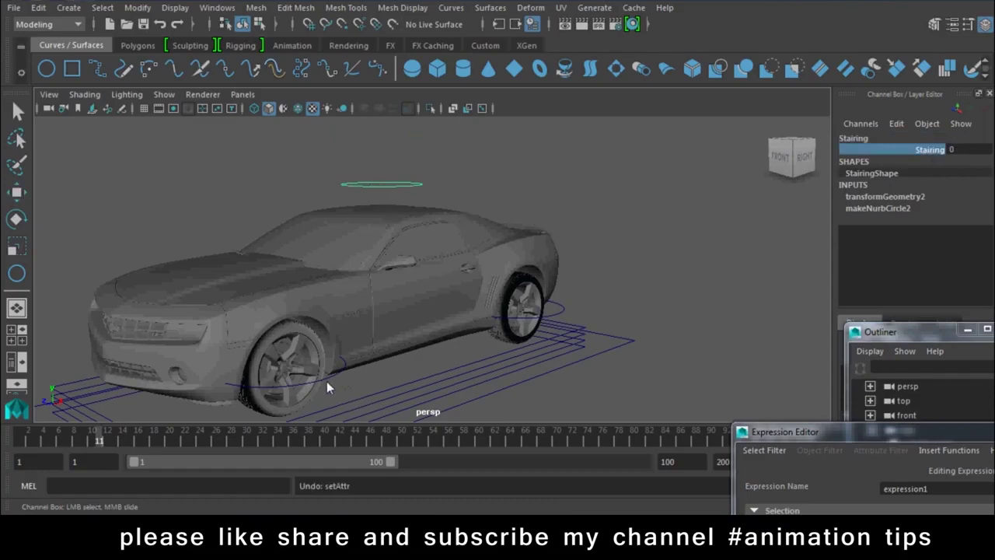
# Test-spin the front wheel control's Rotate Y, then undo it.
pyautogui.click(328, 386)
pyautogui.press('w')
pyautogui.click(922, 196)
pyautogui.moveTo(491, 272)
pyautogui.mouseDown(button='middle')
pyautogui.moveTo(440, 273)
pyautogui.moveTo(499, 292)
pyautogui.mouseUp(button='middle')
pyautogui.hotkey('ctrl', 'z')
# Reselect the front wheel, rotate it about 100 degrees as a test, then undo.
pyautogui.moveTo(499, 292)
pyautogui.keyDown('alt'); pyautogui.mouseDown()
pyautogui.moveTo(483, 395)
pyautogui.moveTo(511, 341)
pyautogui.mouseUp(); pyautogui.keyUp('alt')
pyautogui.keyDown('alt'); pyautogui.moveTo(511, 341); pyautogui.dragTo(310, 322, button='right'); pyautogui.keyUp('alt')
pyautogui.click(311, 322)
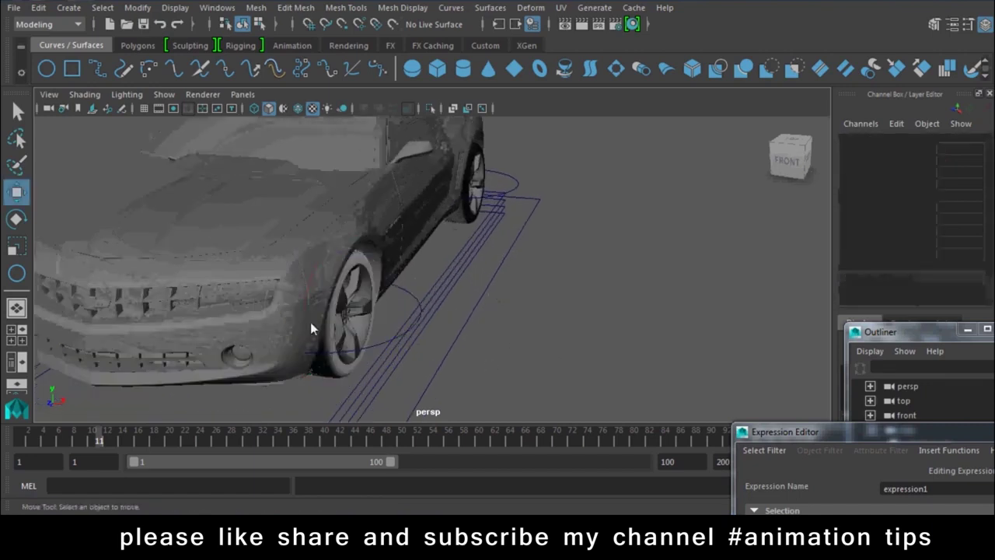
pyautogui.click(409, 292)
pyautogui.press('w')
pyautogui.click(921, 196)
pyautogui.press('e')
pyautogui.moveTo(546, 238)
pyautogui.mouseDown(button='middle')
pyautogui.moveTo(412, 244)
pyautogui.moveTo(440, 248)
pyautogui.mouseUp(button='middle')
pyautogui.hotkey('ctrl', 'z')
# Load Wheel_ctrl1's rotateY into the Expression Editor, filtering by object and attribute name.
pyautogui.click(694, 252)
pyautogui.press('w')
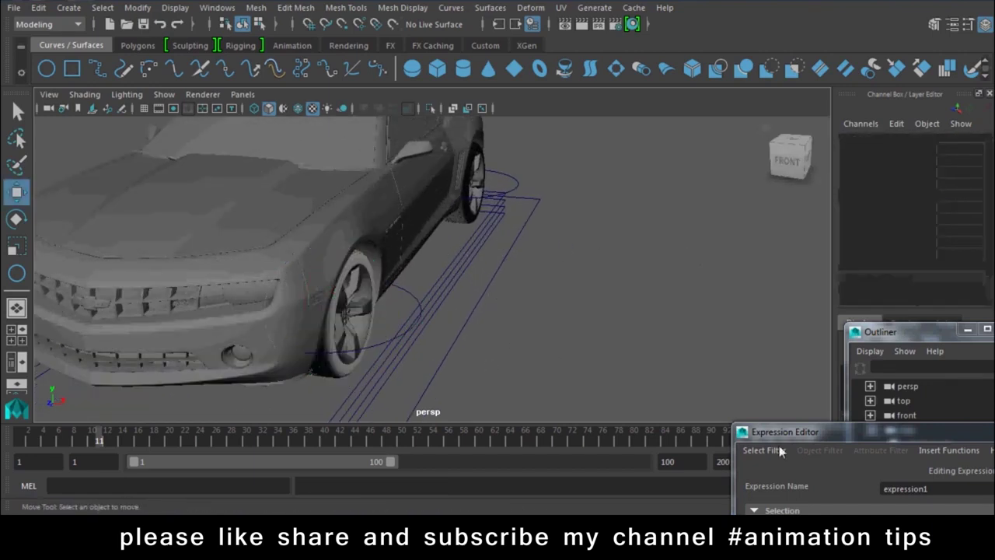
pyautogui.moveTo(796, 432); pyautogui.dragTo(670, 54)
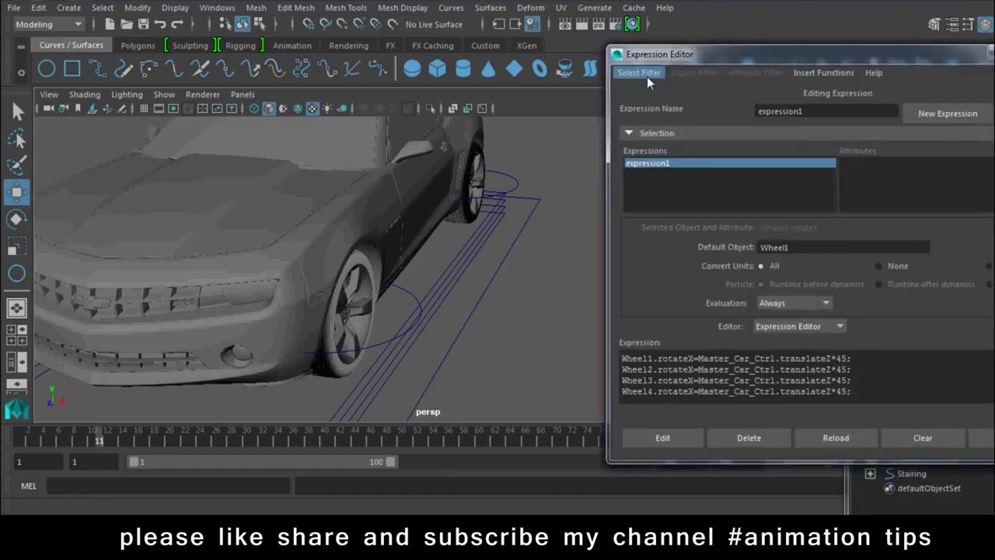
pyautogui.click(646, 74)
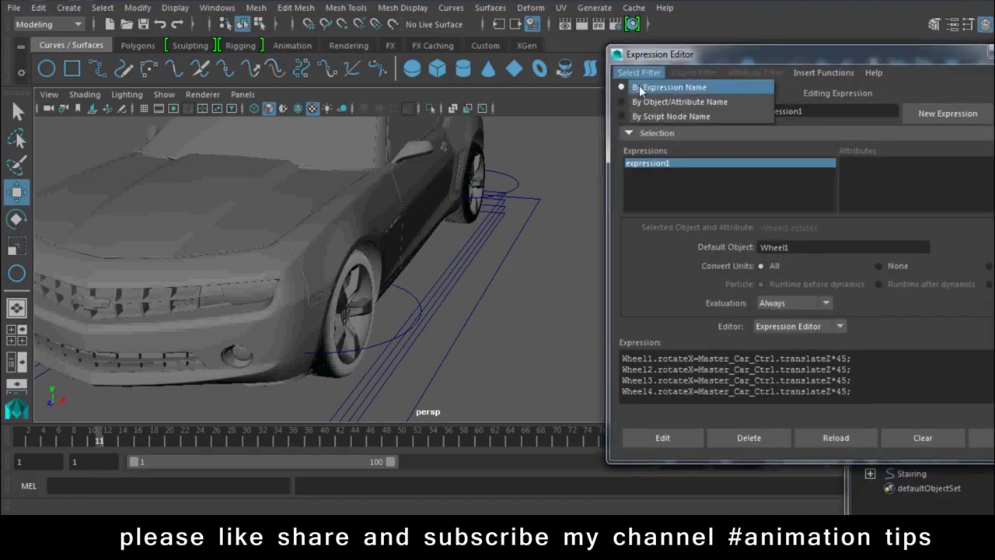
pyautogui.click(638, 101)
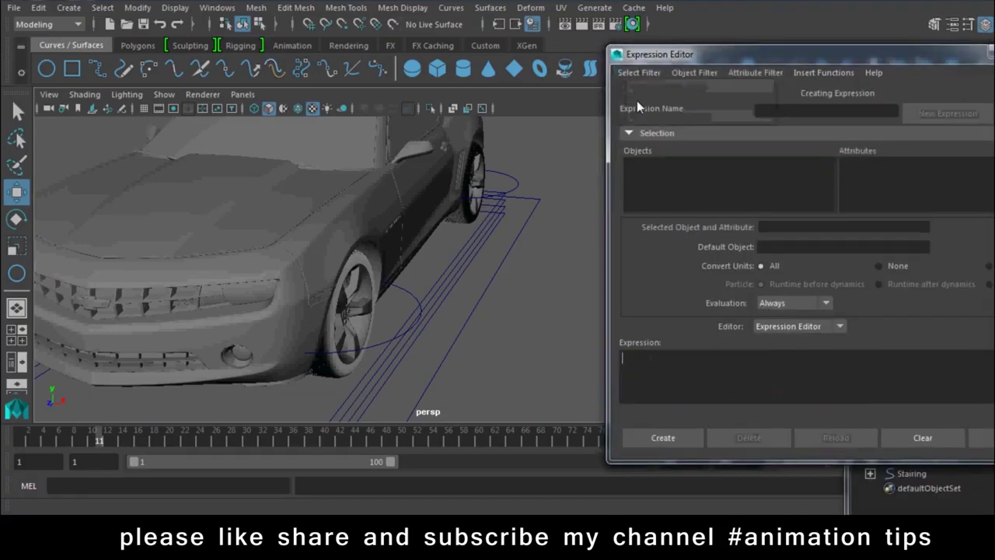
pyautogui.click(369, 355)
pyautogui.click(875, 183)
pyautogui.click(869, 192)
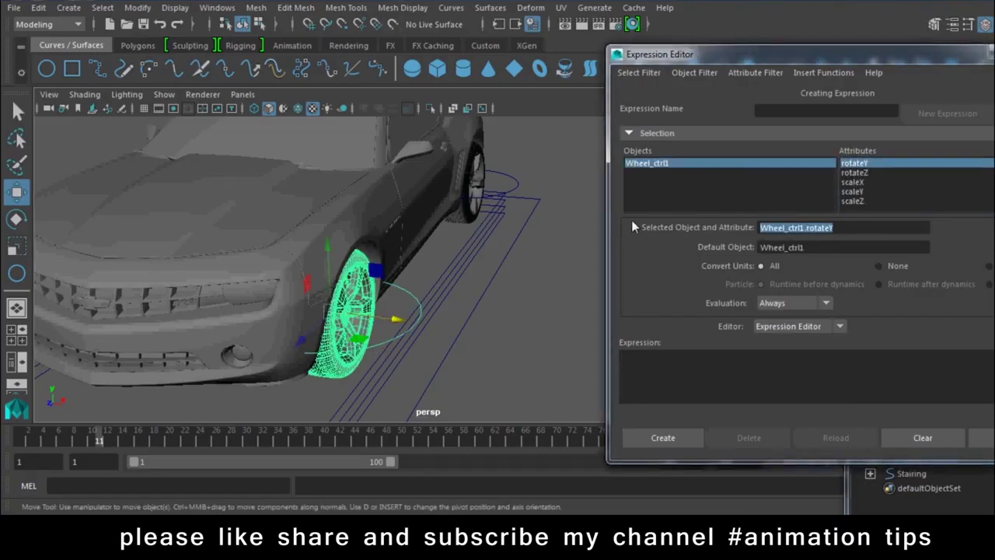
# Write Wheel_ctrl1.rotateY = Stairing.Stairing in the expression field.
pyautogui.keyDown('alt'); pyautogui.moveTo(537, 322); pyautogui.dragTo(362, 184); pyautogui.keyUp('alt')
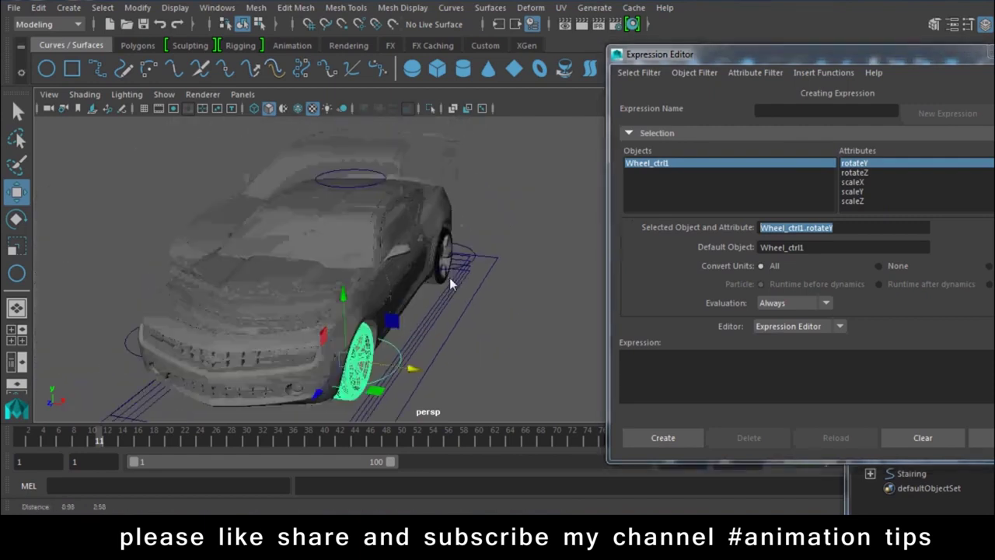
pyautogui.click(362, 188)
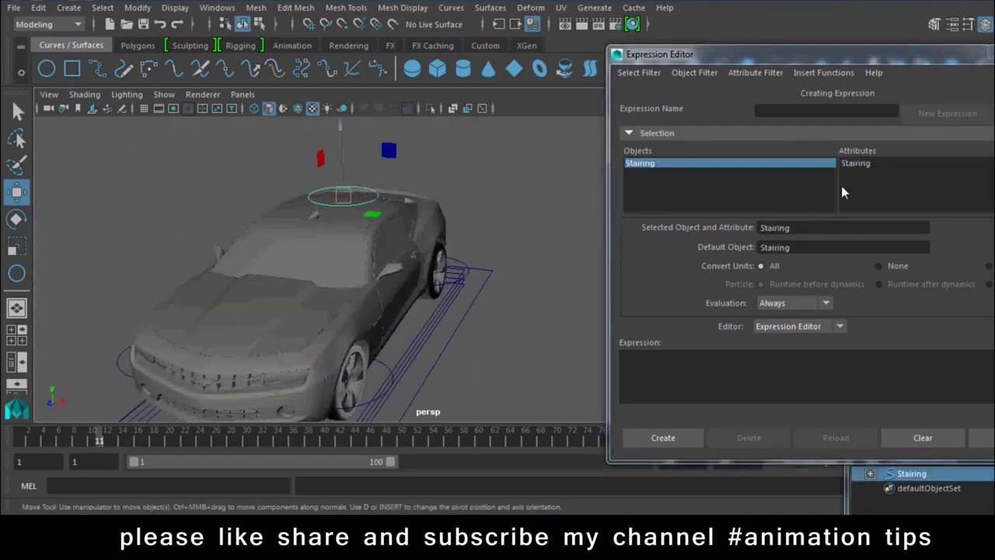
pyautogui.click(857, 164)
pyautogui.click(740, 379)
pyautogui.write('Wheel_ctrl1.rotateY')
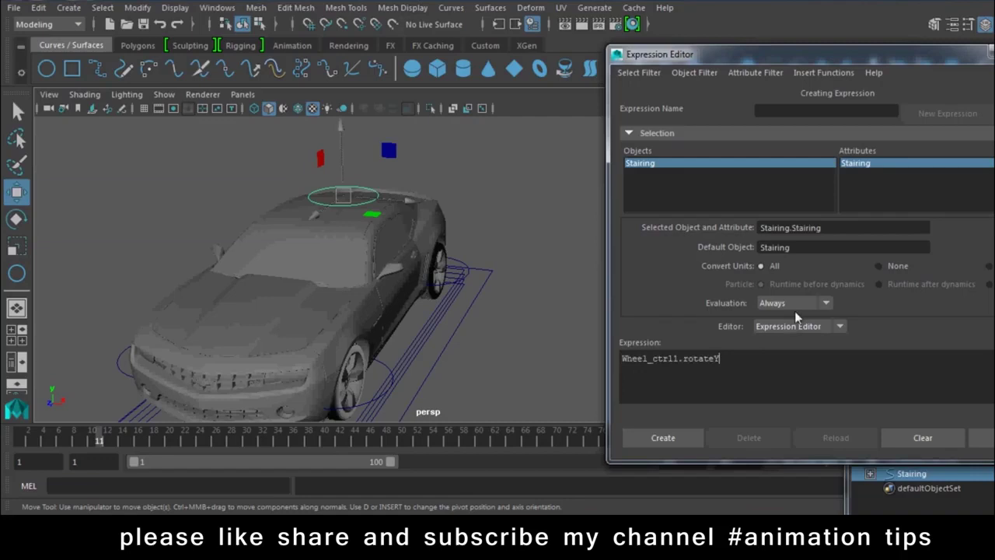
pyautogui.moveTo(822, 228); pyautogui.dragTo(707, 228)
pyautogui.hotkey('ctrl', 'c')
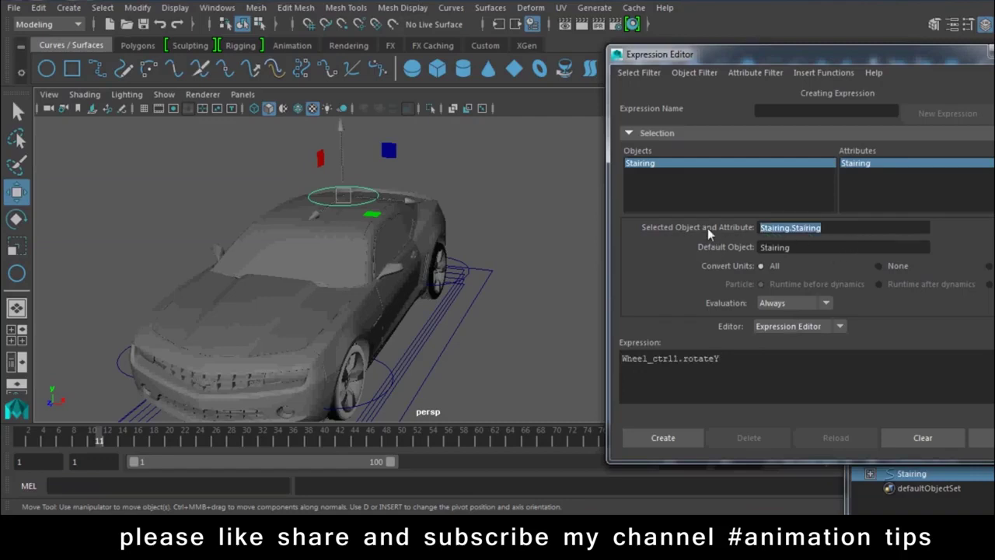
pyautogui.click(760, 372)
pyautogui.write('=')
pyautogui.hotkey('ctrl', 'v')
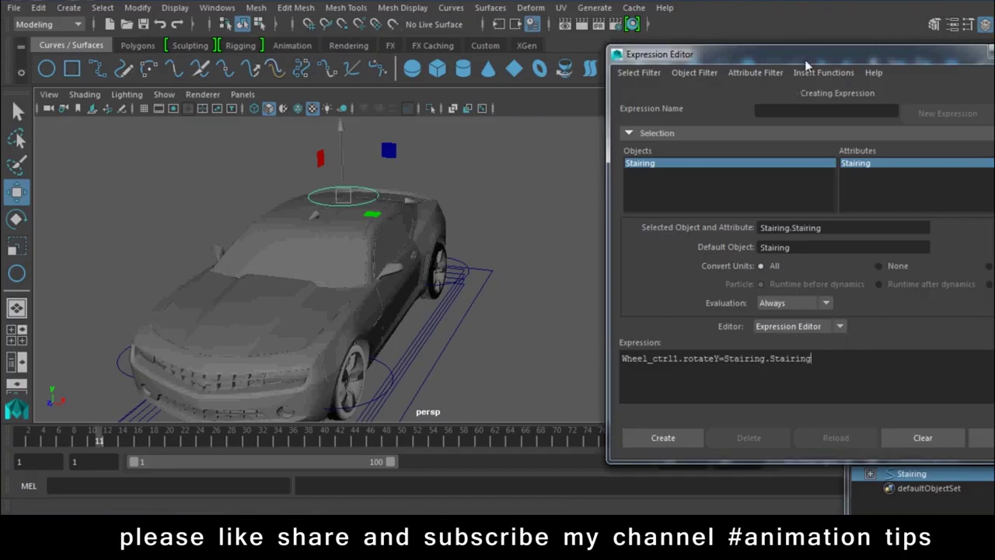
# End the expression with a semicolon and create it.
pyautogui.moveTo(804, 56); pyautogui.dragTo(768, 190)
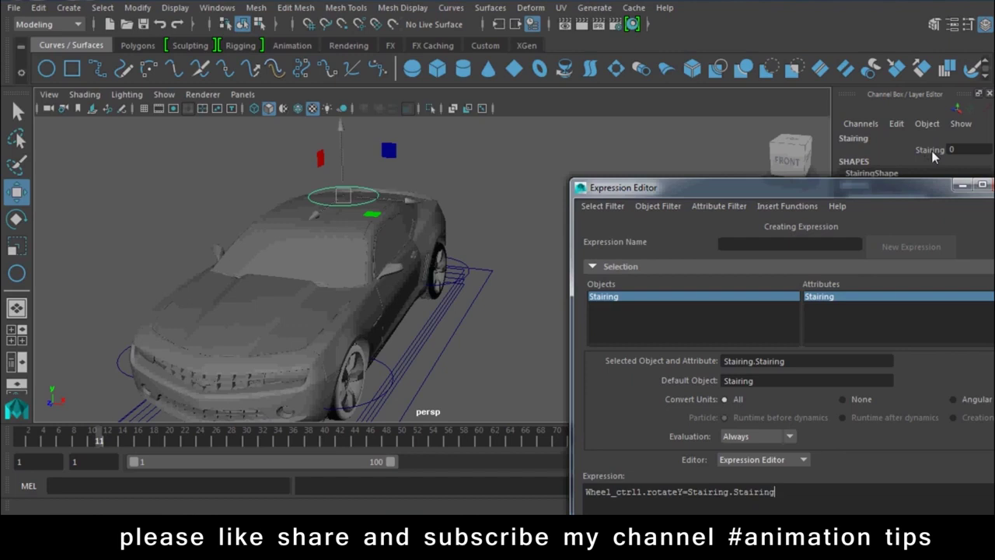
pyautogui.moveTo(834, 189); pyautogui.dragTo(826, 81)
pyautogui.write(';')
pyautogui.click(650, 463)
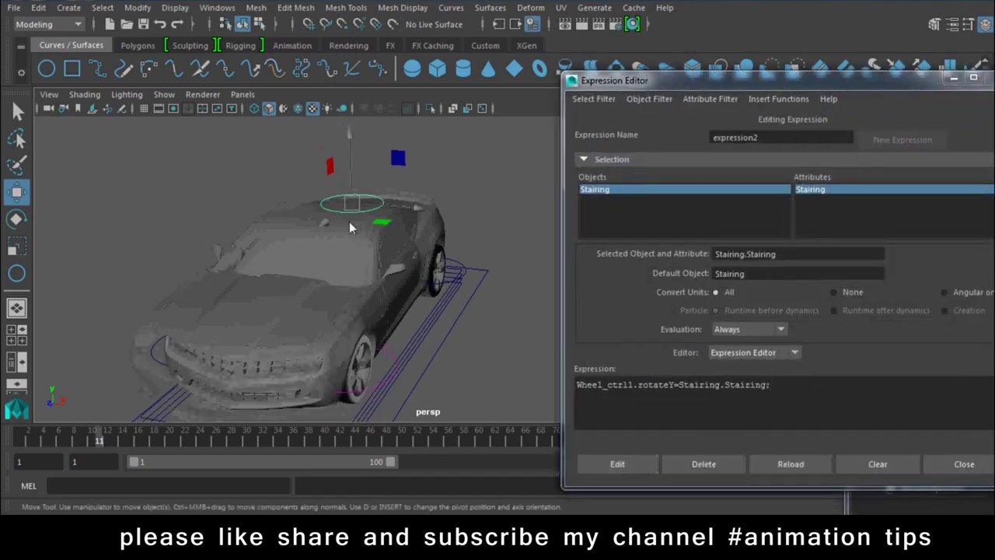
# Slide the Stairing value to test that the front wheel steers.
pyautogui.keyDown('alt'); pyautogui.moveTo(349, 221); pyautogui.dragTo(376, 221); pyautogui.keyUp('alt')
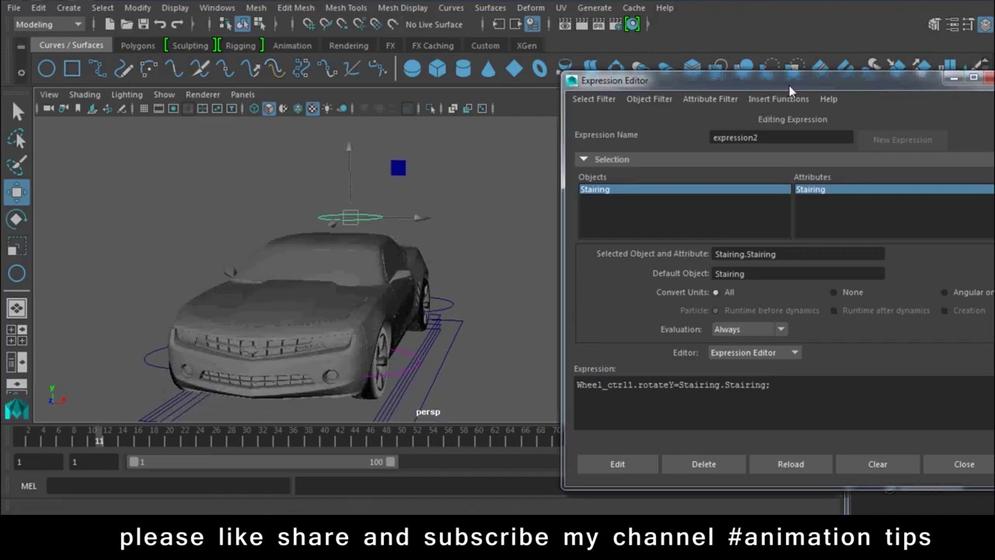
pyautogui.moveTo(790, 87); pyautogui.dragTo(840, 294)
pyautogui.click(928, 148)
pyautogui.moveTo(392, 187)
pyautogui.mouseDown(button='middle')
pyautogui.moveTo(775, 216)
pyautogui.moveTo(129, 231)
pyautogui.moveTo(798, 227)
pyautogui.mouseUp(button='middle')
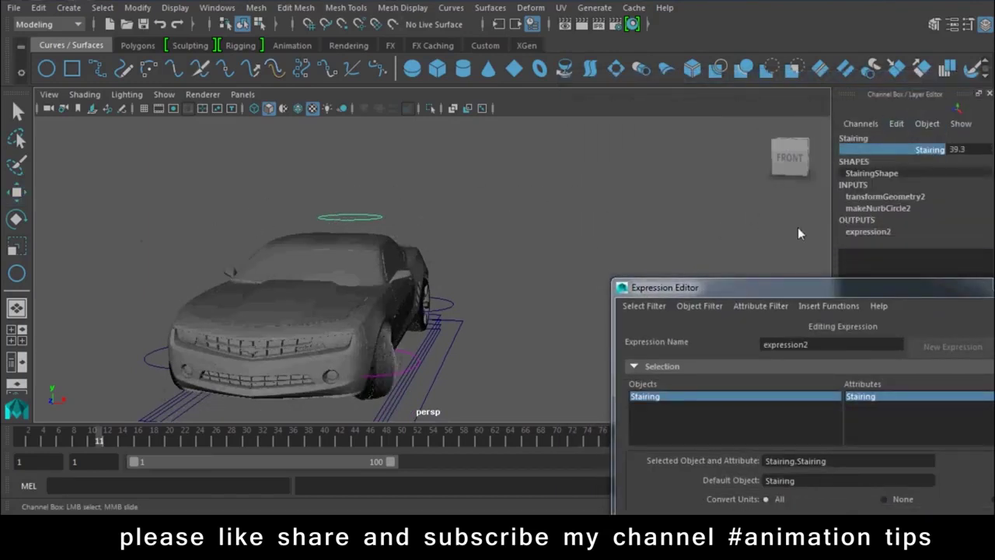
# Duplicate the expression line onto a new second line.
pyautogui.moveTo(721, 288); pyautogui.dragTo(628, 42)
pyautogui.moveTo(731, 346); pyautogui.dragTo(471, 315)
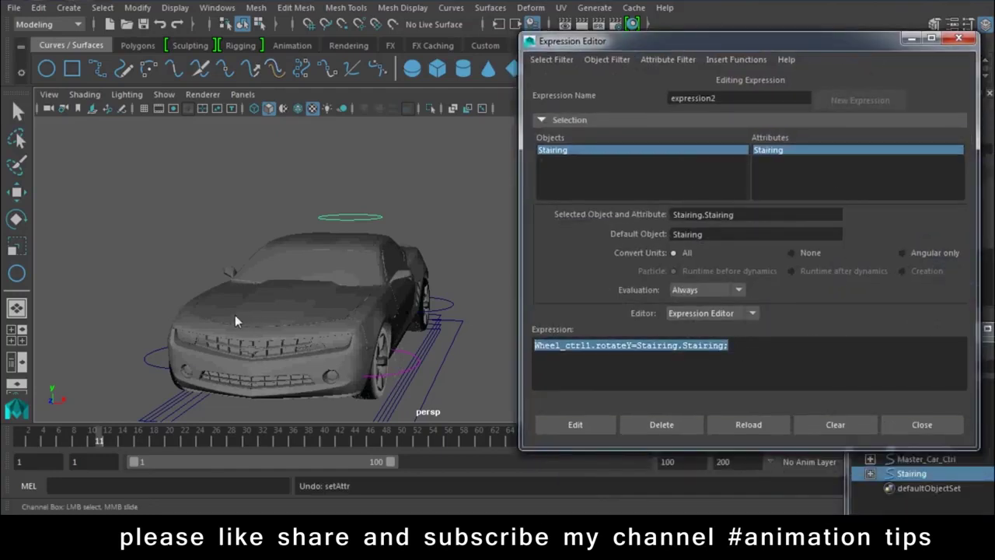
pyautogui.click(759, 346)
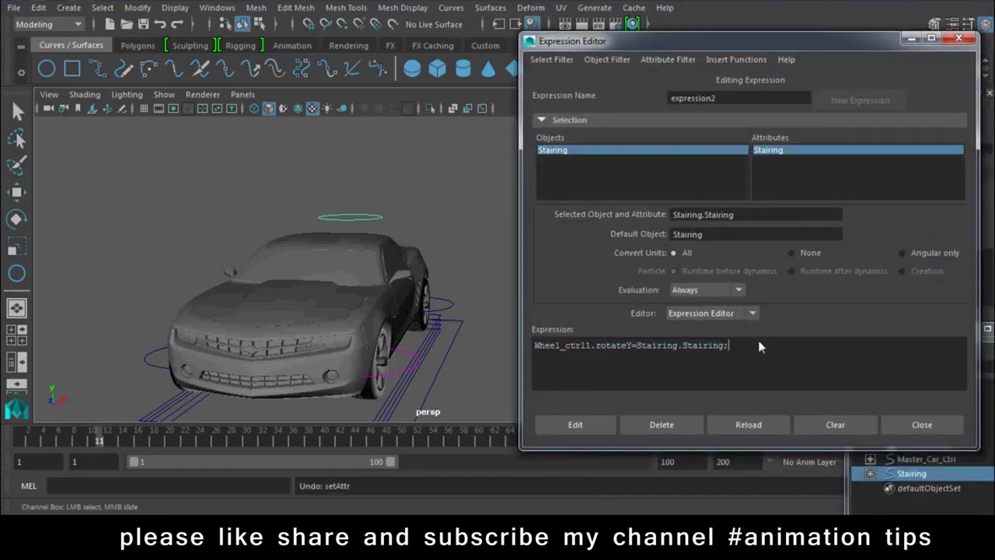
pyautogui.press('Return')
pyautogui.write('Wheel_ctrl1.rotateY=Stairing.Stairing;')
# Edit expression2's second line to drive Wheel_ctrl4, the other front wheel, and apply it.
pyautogui.moveTo(466, 311)
pyautogui.keyDown('alt'); pyautogui.mouseDown()
pyautogui.moveTo(326, 321)
pyautogui.moveTo(360, 317)
pyautogui.mouseUp(); pyautogui.keyUp('alt')
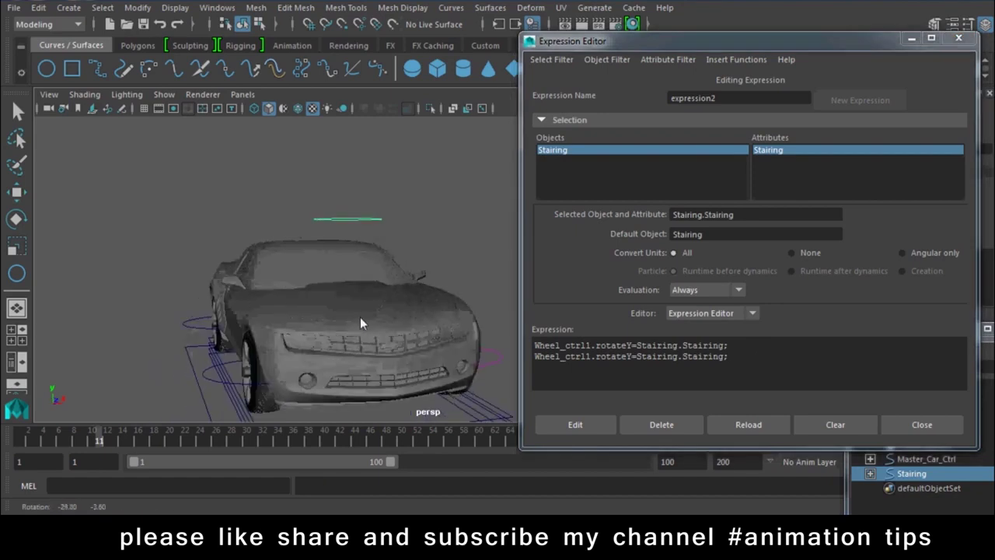
pyautogui.click(575, 424)
pyautogui.keyDown('alt'); pyautogui.moveTo(433, 412); pyautogui.dragTo(275, 325); pyautogui.keyUp('alt')
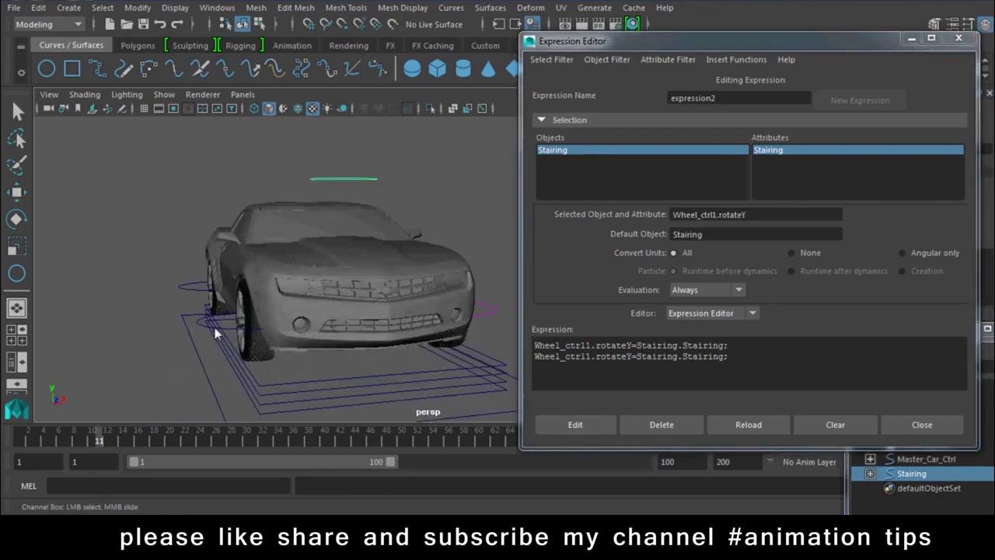
pyautogui.click(194, 330)
pyautogui.press('w')
pyautogui.moveTo(747, 40); pyautogui.dragTo(704, 89)
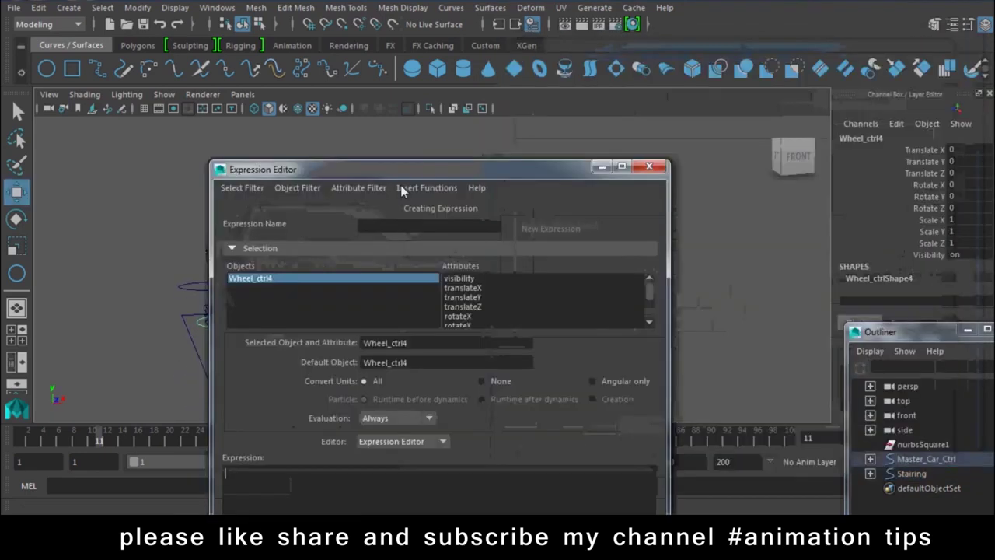
pyautogui.click(508, 107)
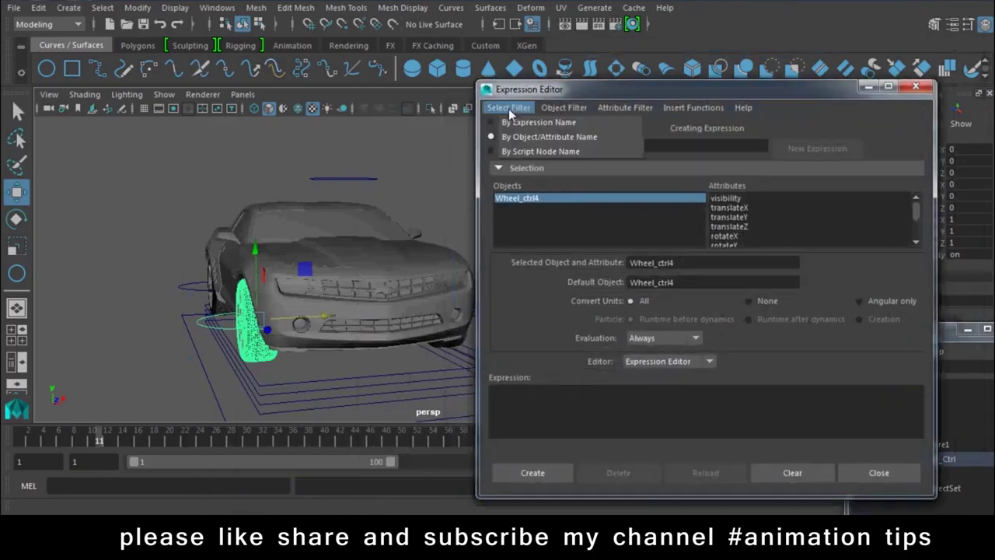
pyautogui.click(537, 123)
pyautogui.click(524, 206)
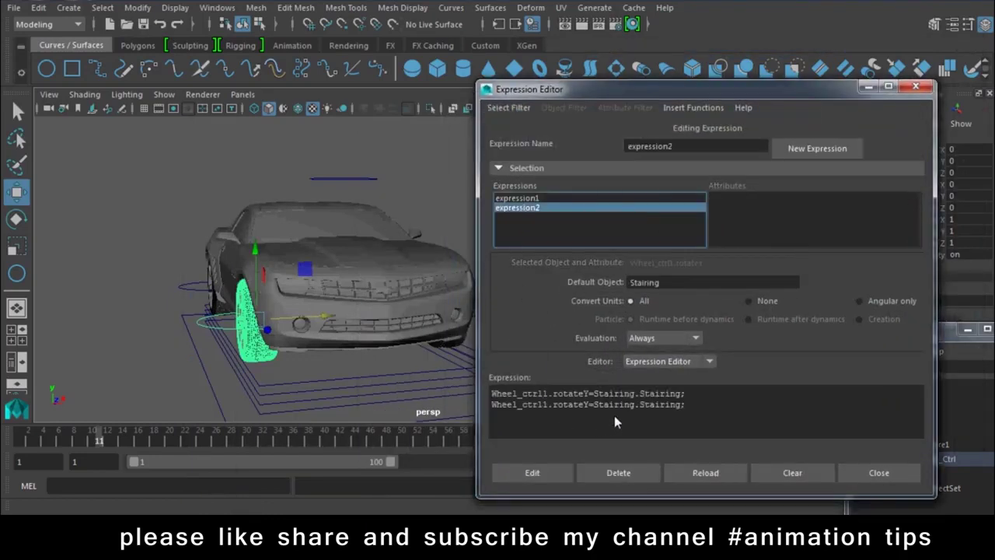
pyautogui.click(545, 404)
pyautogui.write('4')
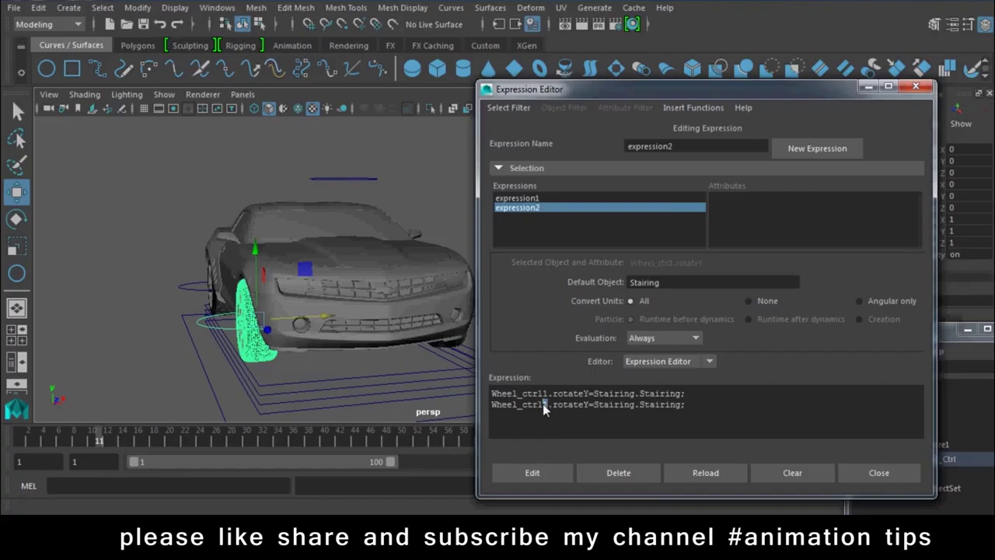
pyautogui.click(531, 470)
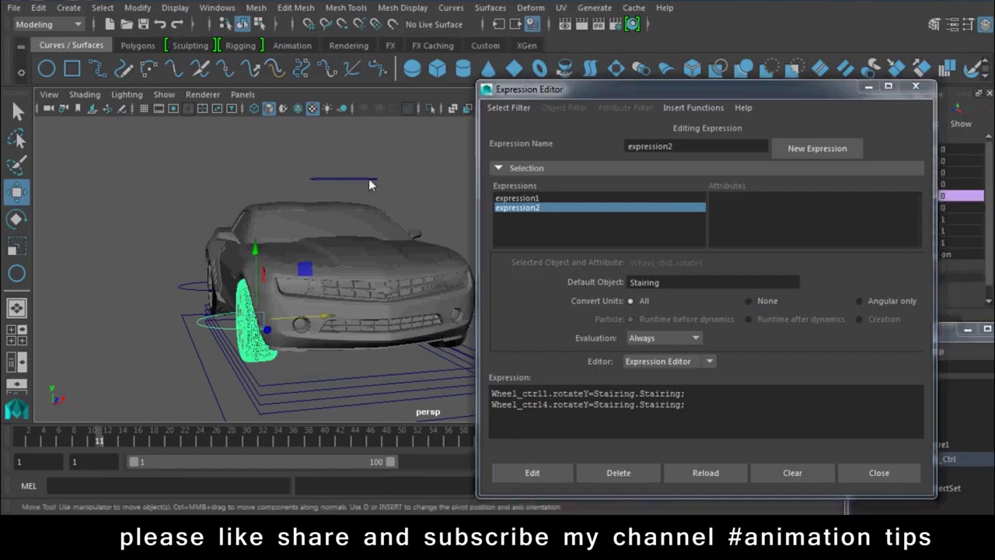
# Drag the Stairing value to steer both front wheels, then bring the Expression Editor back.
pyautogui.click(369, 178)
pyautogui.moveTo(544, 88); pyautogui.dragTo(584, 324)
pyautogui.moveTo(581, 192); pyautogui.dragTo(407, 195, button='middle')
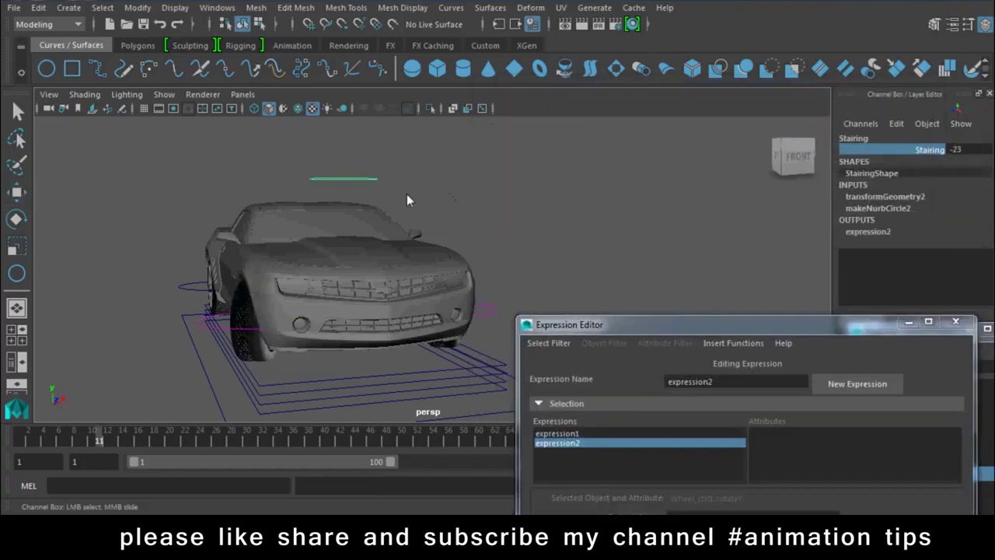
pyautogui.keyDown('alt'); pyautogui.moveTo(502, 253); pyautogui.dragTo(482, 267); pyautogui.keyUp('alt')
pyautogui.moveTo(482, 266); pyautogui.dragTo(812, 306, button='middle')
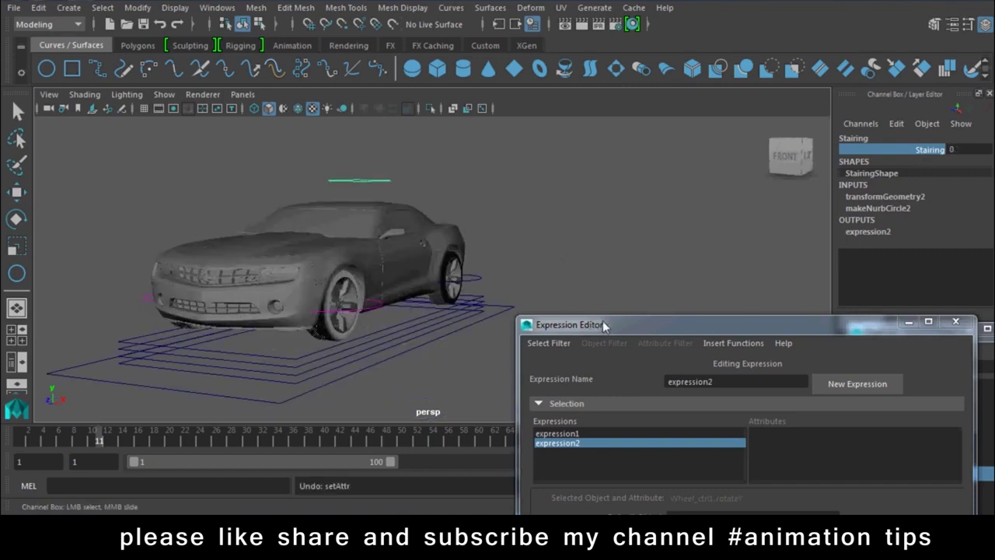
pyautogui.moveTo(604, 324); pyautogui.dragTo(564, 59)
# Rename expression1 to Tyre_Rotate and apply the change.
pyautogui.click(523, 172)
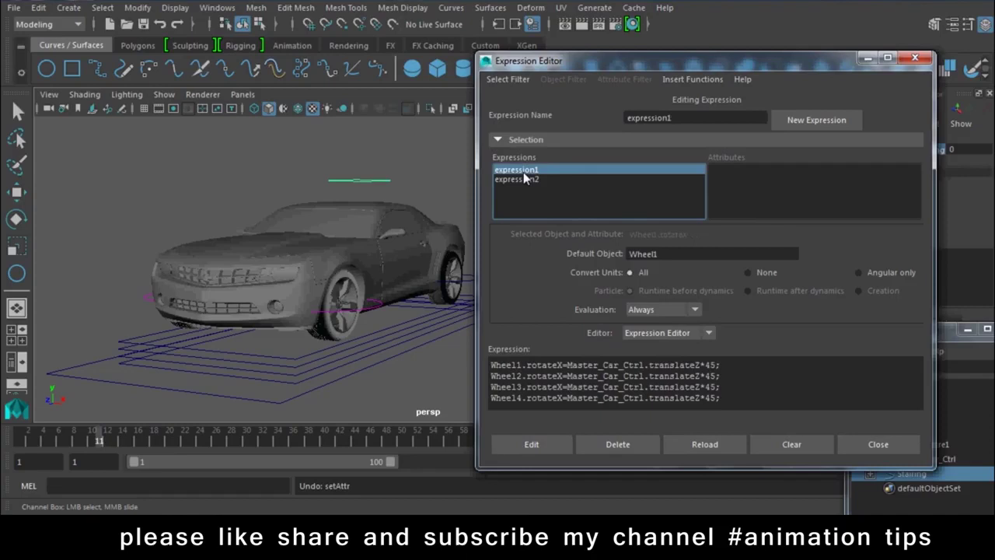
pyautogui.doubleClick(649, 118)
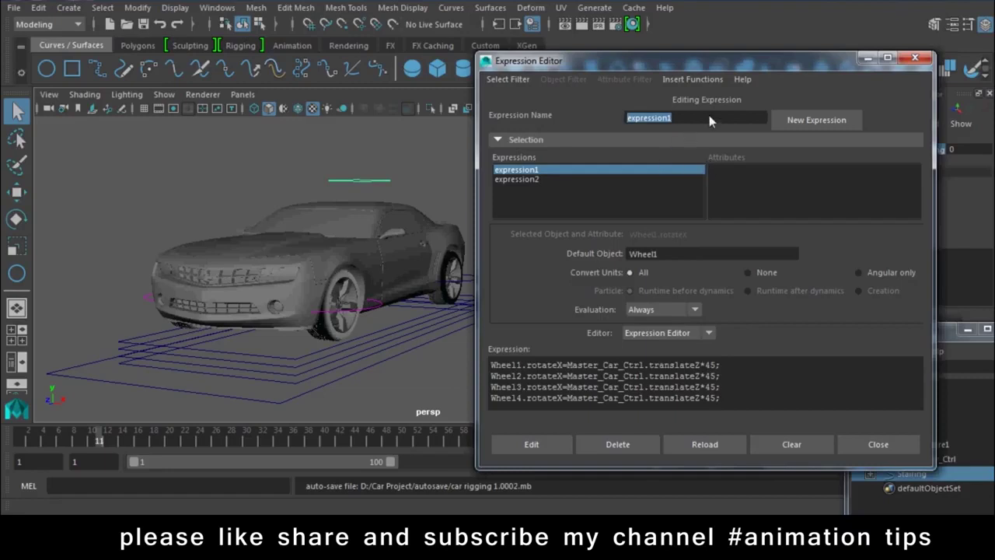
pyautogui.moveTo(711, 118); pyautogui.dragTo(614, 117)
pyautogui.click(522, 180)
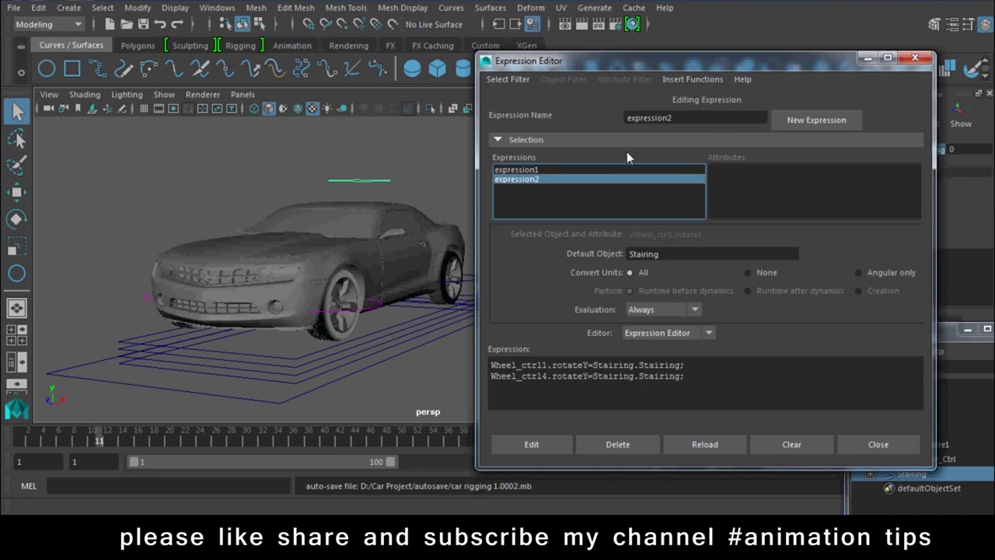
pyautogui.click(525, 170)
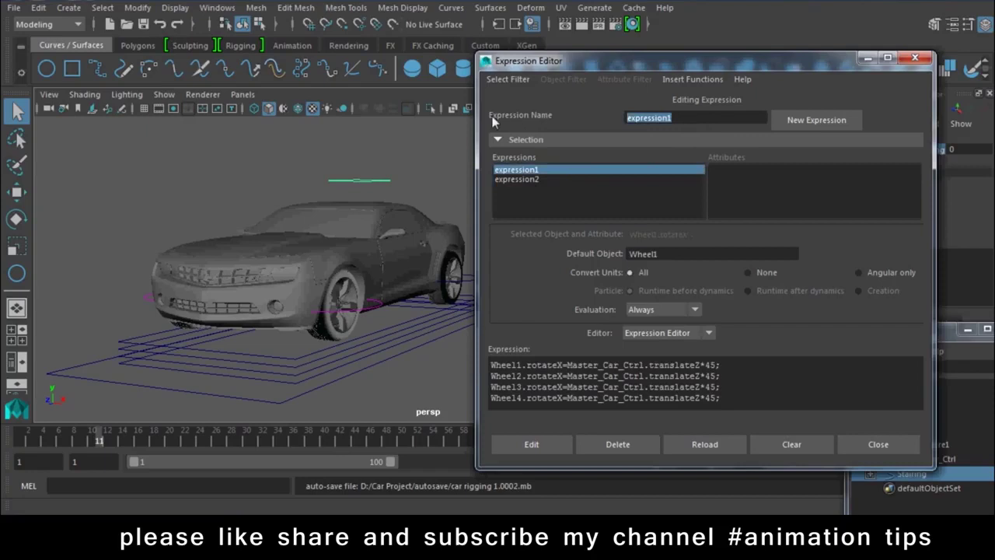
pyautogui.write('Tyre')
pyautogui.write(' Rotat')
pyautogui.write('e')
pyautogui.write('te')
pyautogui.click(521, 444)
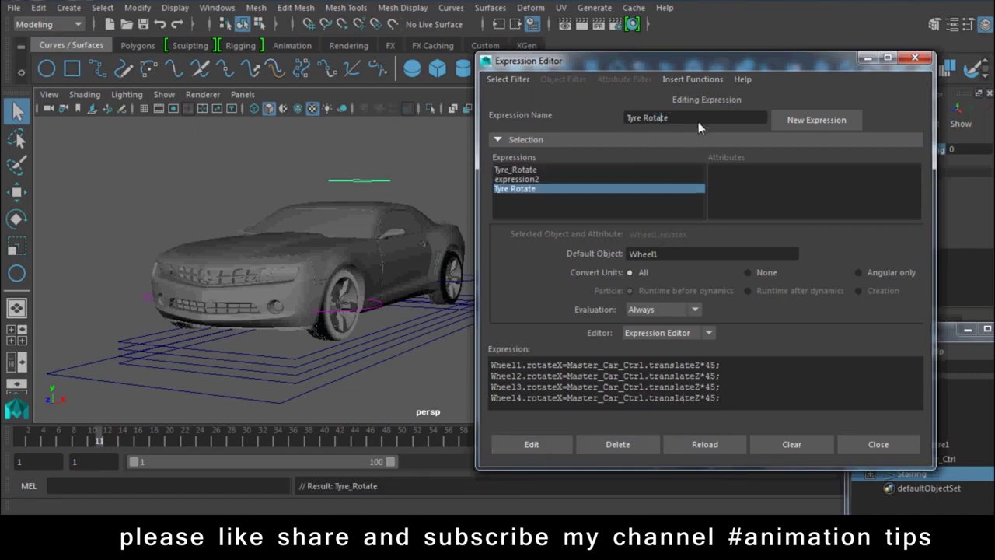
# Check the expression list and switch its filter to list expressions by name.
pyautogui.click(519, 179)
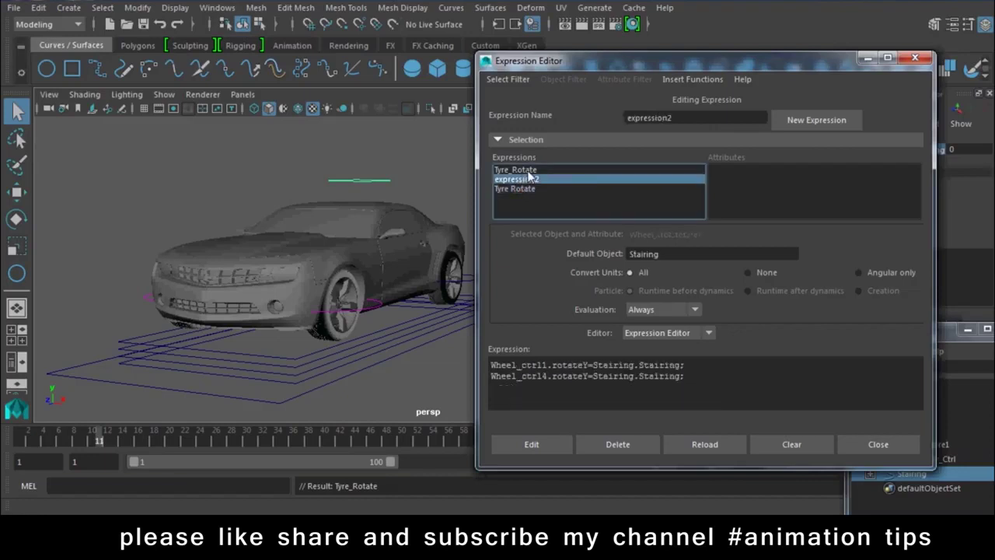
pyautogui.click(528, 171)
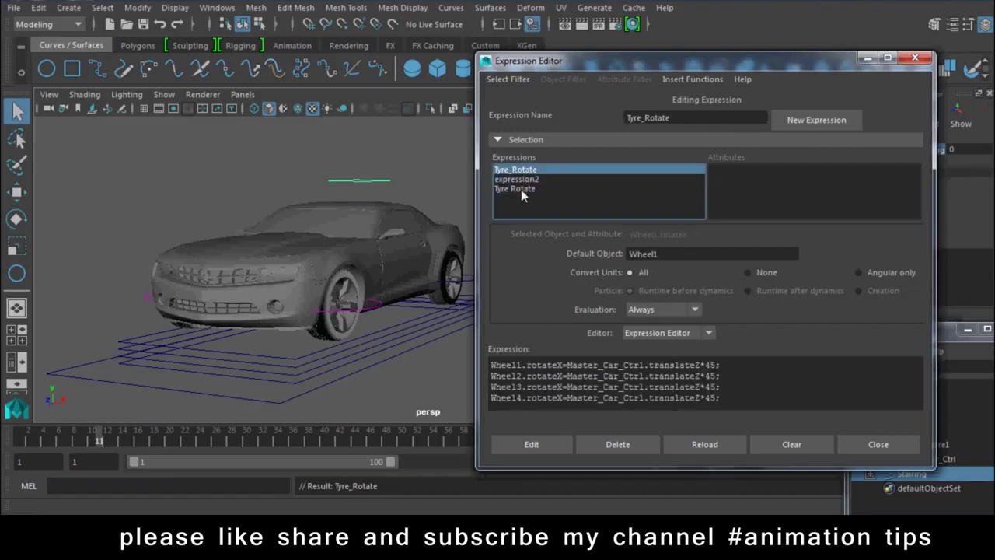
pyautogui.click(521, 189)
pyautogui.click(514, 80)
pyautogui.click(514, 92)
pyautogui.click(508, 79)
pyautogui.click(548, 108)
pyautogui.click(508, 79)
pyautogui.click(510, 94)
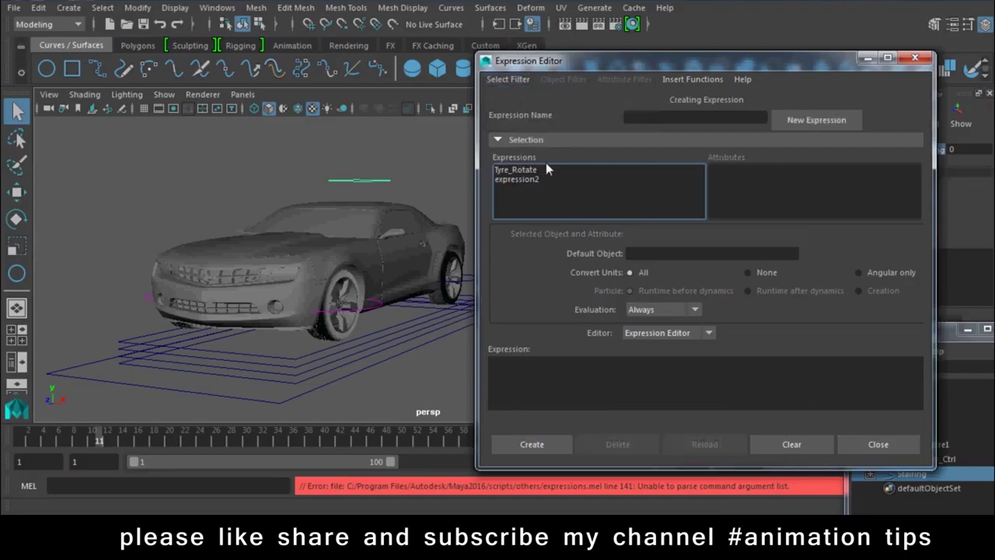
# Rename expression2 to Stairing, which Maya stores as Stairing1.
pyautogui.click(536, 178)
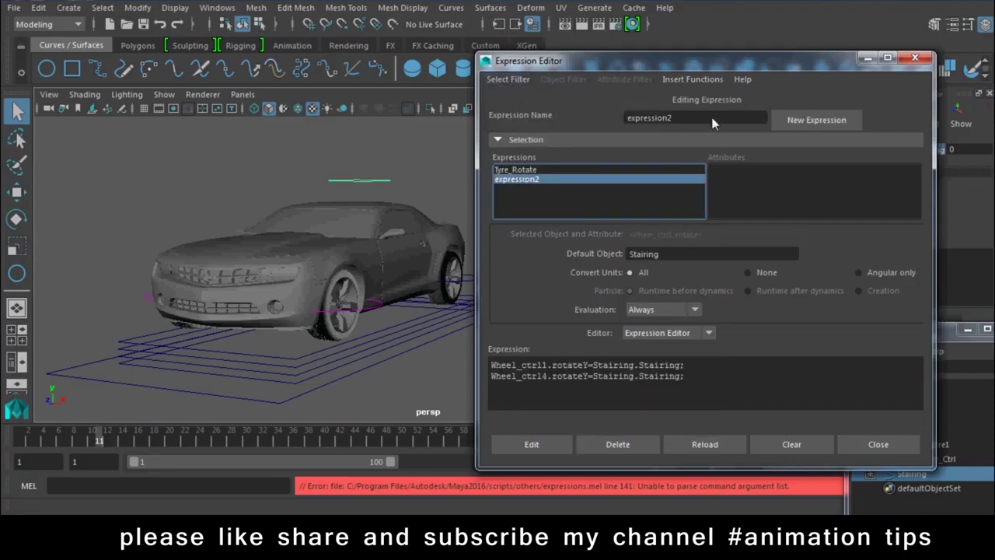
pyautogui.moveTo(714, 122); pyautogui.dragTo(483, 120)
pyautogui.write('St')
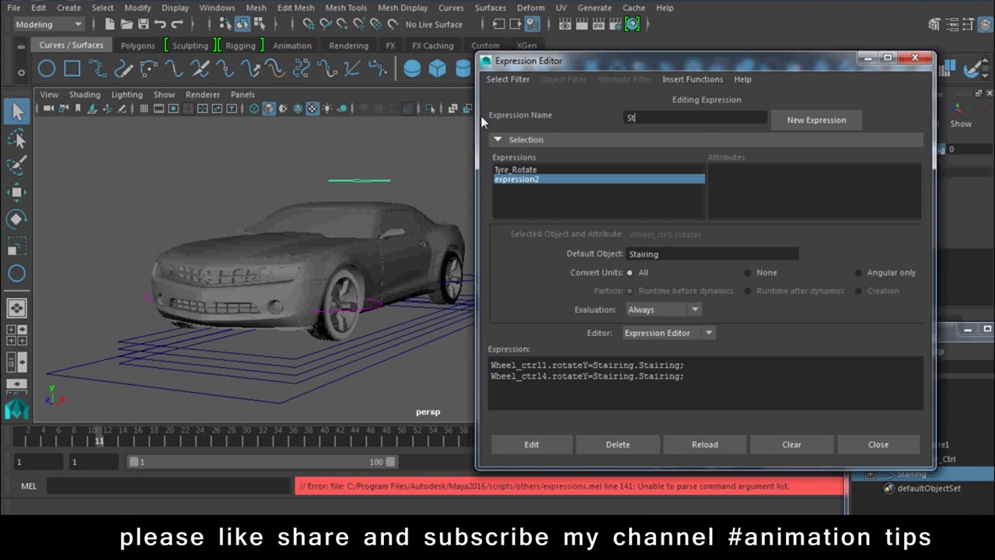
pyautogui.write('airing')
pyautogui.click(511, 442)
# Refresh the expression list and close the Expression Editor.
pyautogui.click(513, 80)
pyautogui.click(518, 99)
pyautogui.click(513, 80)
pyautogui.click(518, 96)
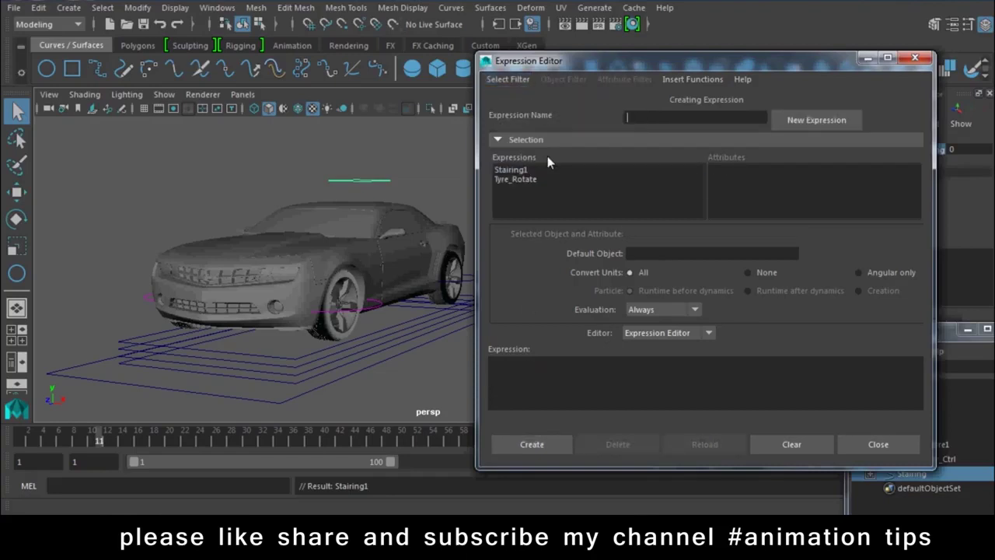
pyautogui.click(879, 445)
pyautogui.click(381, 354)
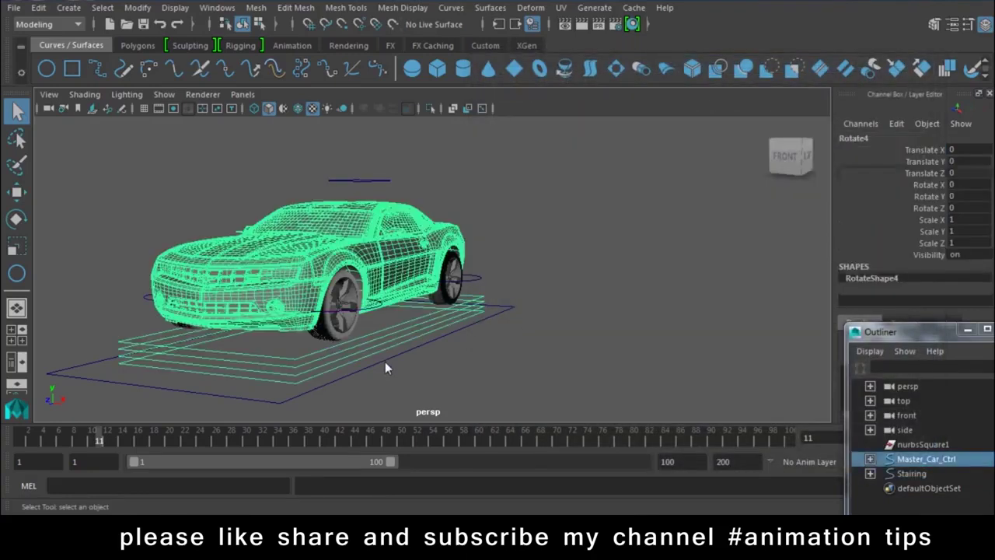
pyautogui.press('w')
pyautogui.moveTo(511, 310)
pyautogui.keyDown('alt'); pyautogui.mouseDown()
pyautogui.moveTo(544, 299)
pyautogui.moveTo(337, 335)
pyautogui.moveTo(63, 407)
pyautogui.mouseUp(); pyautogui.keyUp('alt')
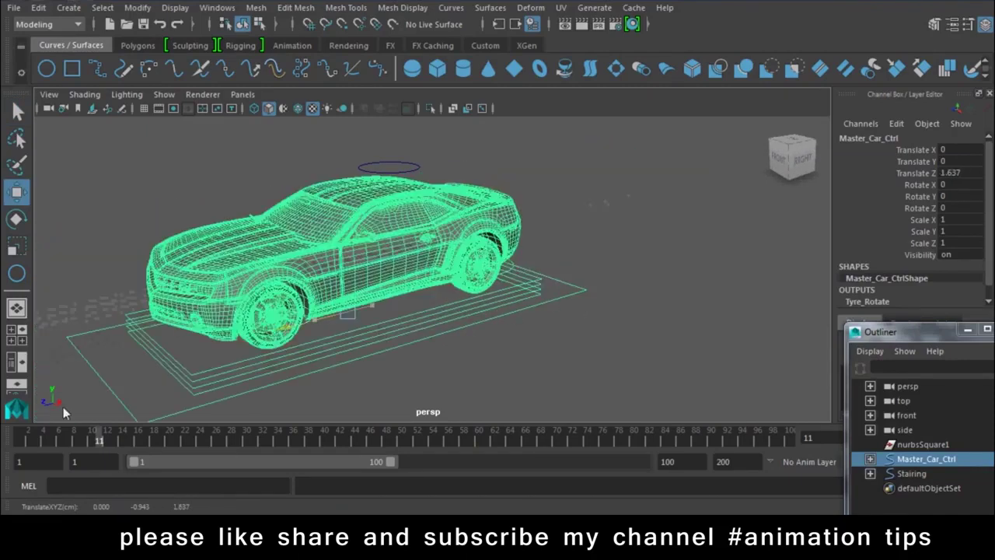
pyautogui.hotkey('ctrl', 'z')
pyautogui.click(405, 166)
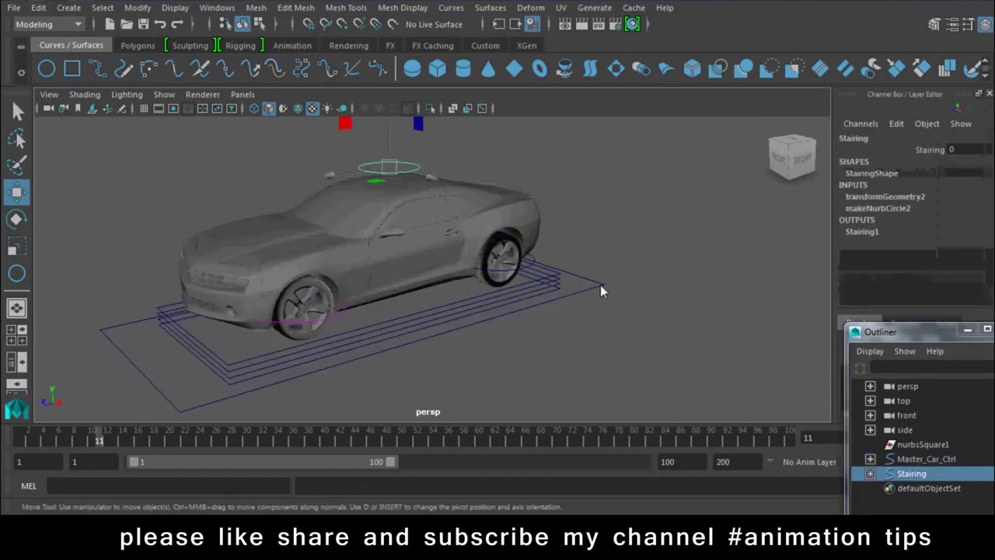
pyautogui.keyDown('shift'); pyautogui.click(601, 286); pyautogui.keyUp('shift')
pyautogui.click(601, 286)
pyautogui.click(601, 286)
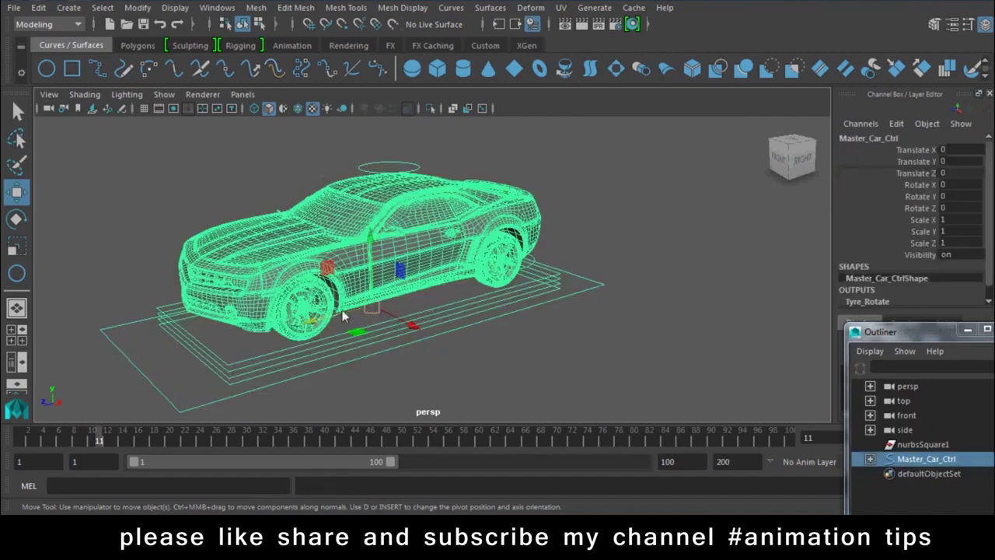
pyautogui.moveTo(314, 321); pyautogui.dragTo(229, 342)
pyautogui.click(286, 172)
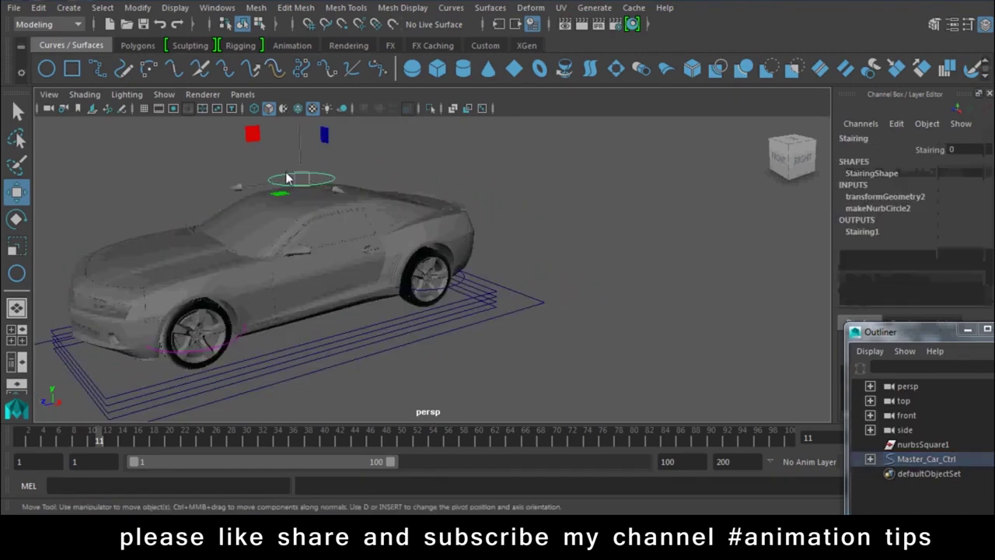
pyautogui.press('e')
pyautogui.click(930, 149)
pyautogui.moveTo(544, 202)
pyautogui.mouseDown(button='middle')
pyautogui.moveTo(390, 215)
pyautogui.moveTo(697, 248)
pyautogui.mouseUp(button='middle')
pyautogui.hotkey('ctrl', 'z')
pyautogui.hotkey('ctrl', 'z')
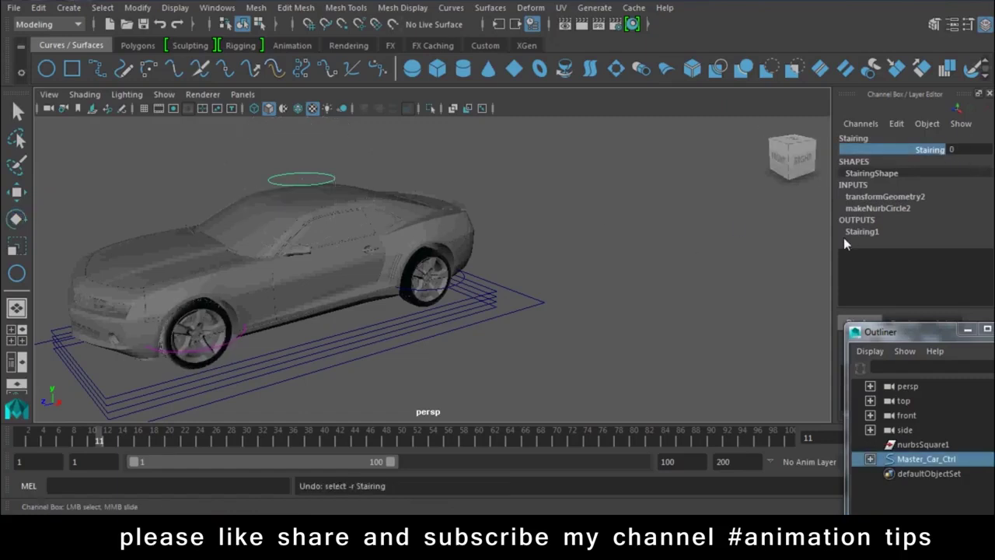
pyautogui.hotkey('ctrl', 'z')
pyautogui.click(686, 301)
pyautogui.press('w')
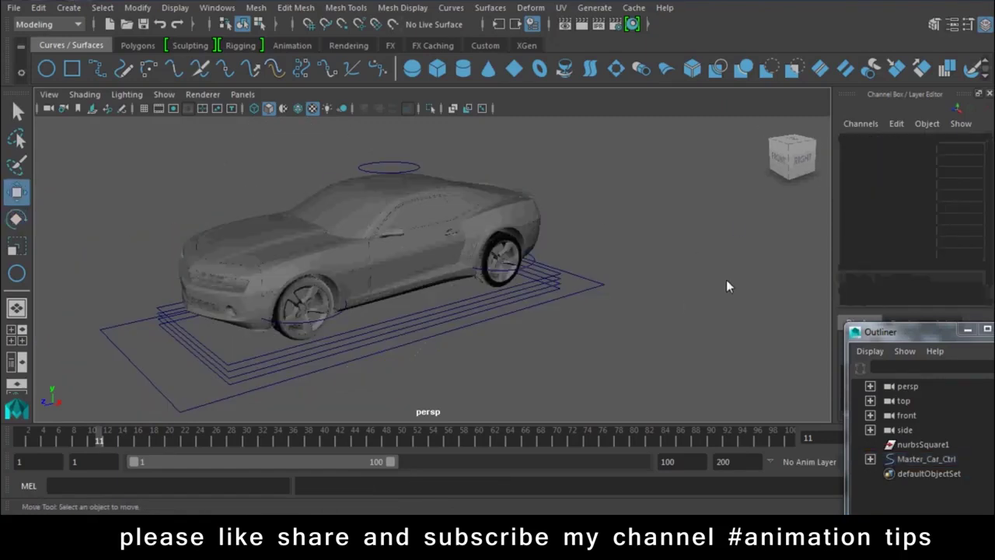
pyautogui.moveTo(676, 298)
pyautogui.keyDown('alt'); pyautogui.mouseDown()
pyautogui.moveTo(637, 279)
pyautogui.moveTo(533, 343)
pyautogui.moveTo(542, 361)
pyautogui.mouseUp(); pyautogui.keyUp('alt')
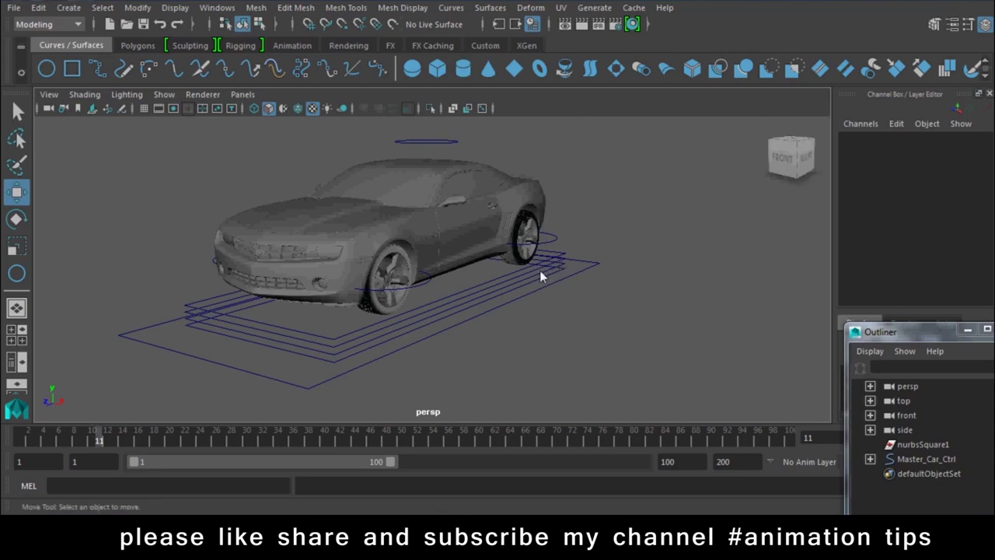
pyautogui.scroll(3, 433, 310)
pyautogui.scroll(3, 381, 275)
pyautogui.click(373, 278)
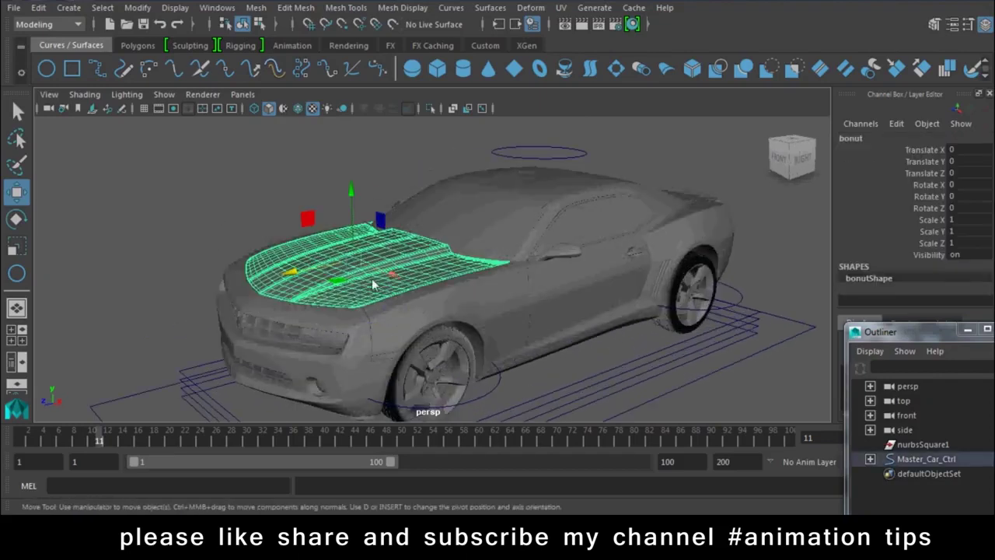
pyautogui.press('e')
pyautogui.moveTo(307, 228); pyautogui.dragTo(405, 121)
pyautogui.hotkey('ctrl', 'z')
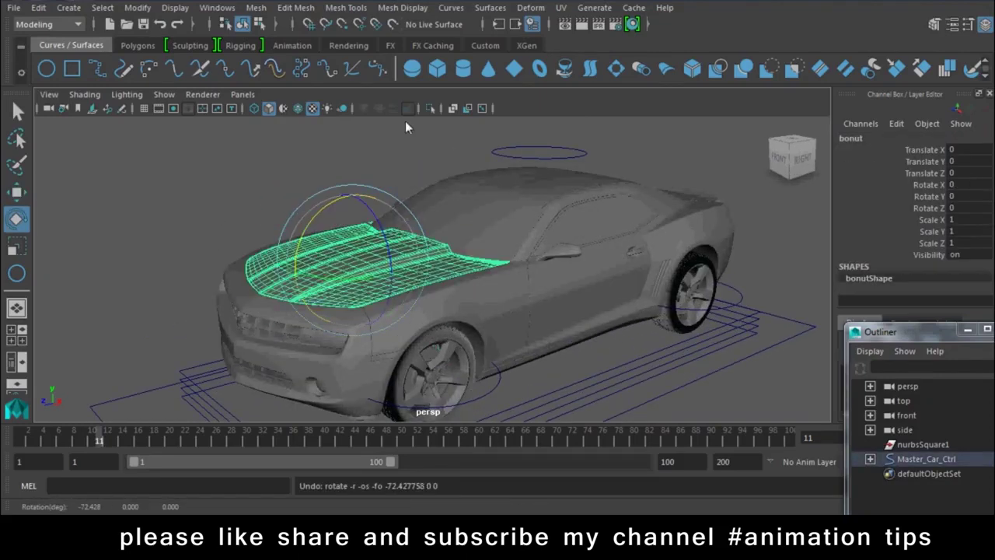
pyautogui.press('w')
pyautogui.moveTo(413, 187)
pyautogui.keyDown('alt'); pyautogui.mouseDown()
pyautogui.moveTo(326, 257)
pyautogui.moveTo(409, 284)
pyautogui.moveTo(393, 317)
pyautogui.moveTo(407, 266)
pyautogui.mouseUp(); pyautogui.keyUp('alt')
pyautogui.press('d')
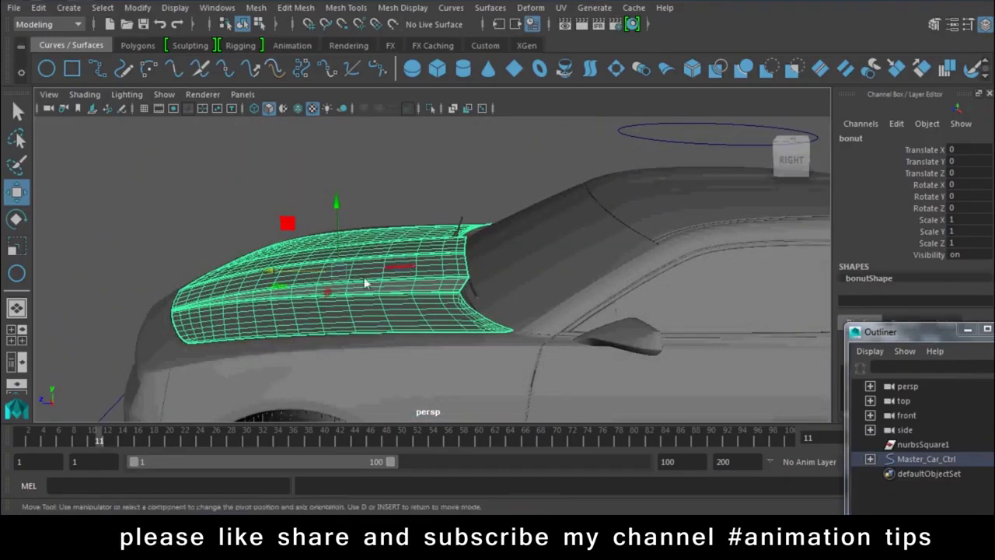
pyautogui.moveTo(379, 259); pyautogui.dragTo(396, 259)
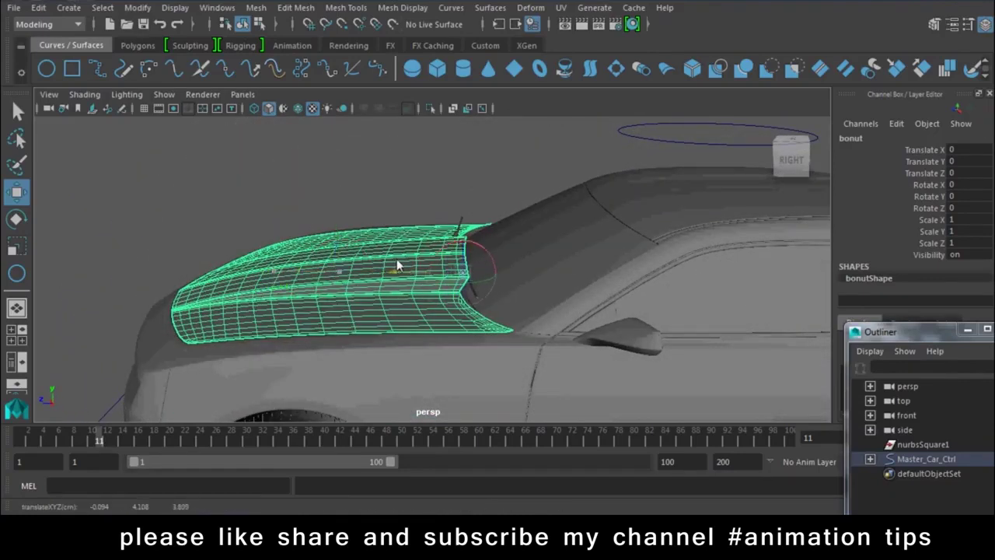
pyautogui.moveTo(479, 251); pyautogui.dragTo(410, 247)
pyautogui.press('d')
pyautogui.hotkey('ctrl', 'z')
pyautogui.scroll(5, 553, 326)
pyautogui.moveTo(554, 326)
pyautogui.keyDown('alt'); pyautogui.mouseDown()
pyautogui.moveTo(527, 292)
pyautogui.moveTo(535, 287)
pyautogui.mouseUp(); pyautogui.keyUp('alt')
pyautogui.press('d')
pyautogui.moveTo(542, 165); pyautogui.dragTo(542, 169)
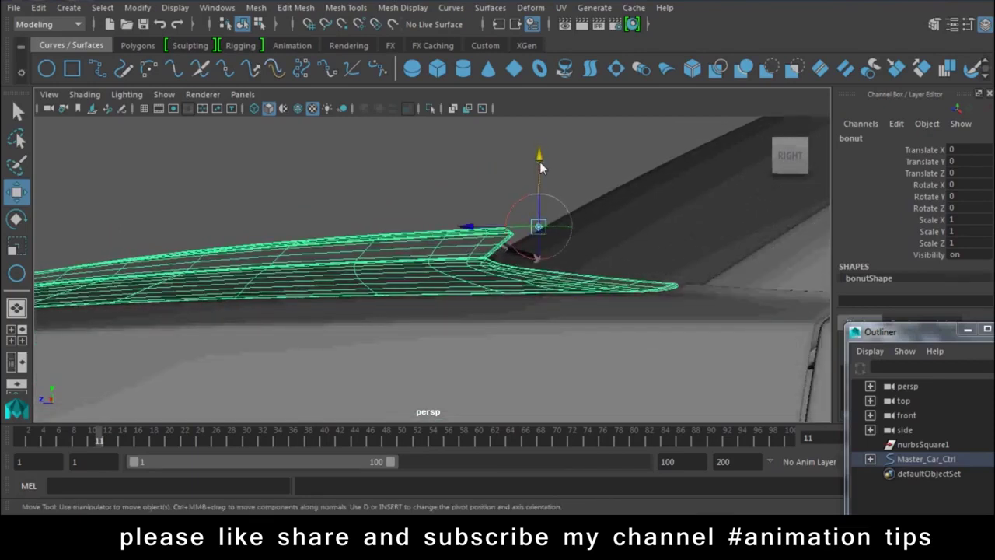
pyautogui.press('e')
pyautogui.keyDown('alt'); pyautogui.moveTo(693, 306); pyautogui.dragTo(580, 272); pyautogui.keyUp('alt')
pyautogui.moveTo(535, 202)
pyautogui.mouseDown()
pyautogui.moveTo(595, 229)
pyautogui.moveTo(611, 295)
pyautogui.moveTo(515, 326)
pyautogui.moveTo(504, 321)
pyautogui.moveTo(612, 302)
pyautogui.moveTo(636, 283)
pyautogui.mouseUp()
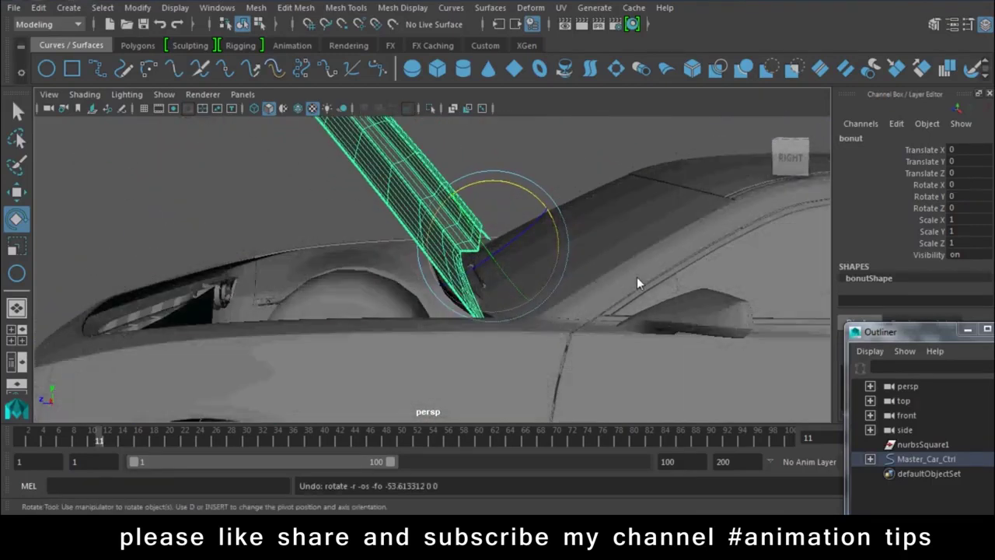
pyautogui.hotkey('ctrl', 'z')
pyautogui.hotkey('ctrl', 'z')
pyautogui.moveTo(502, 352)
pyautogui.keyDown('alt'); pyautogui.mouseDown()
pyautogui.moveTo(419, 371)
pyautogui.moveTo(275, 372)
pyautogui.moveTo(220, 356)
pyautogui.moveTo(458, 399)
pyautogui.moveTo(505, 332)
pyautogui.moveTo(428, 316)
pyautogui.moveTo(284, 229)
pyautogui.moveTo(279, 289)
pyautogui.moveTo(307, 309)
pyautogui.mouseUp(); pyautogui.keyUp('alt')
pyautogui.click(285, 230)
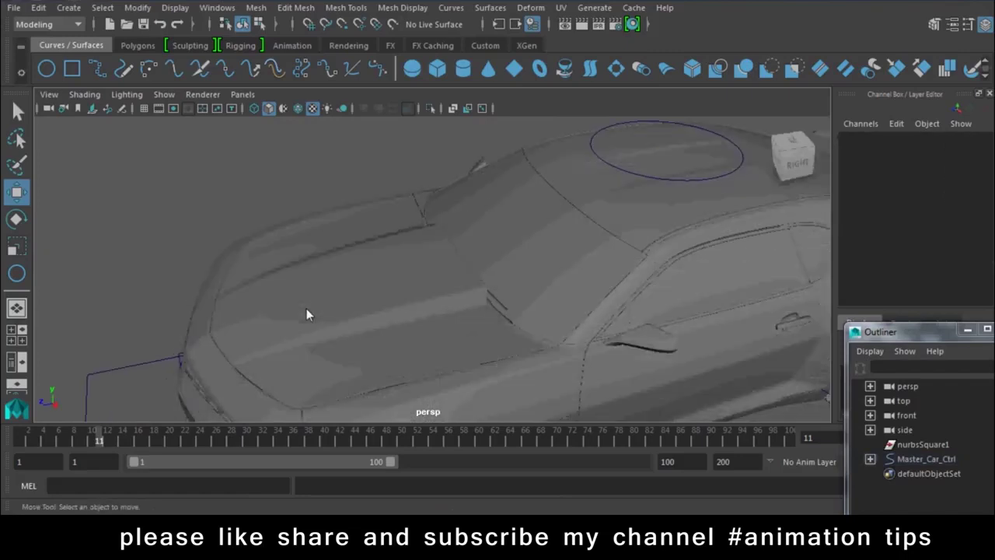
# Create a new NURBS circle on the grid beside the car.
pyautogui.click(306, 310)
pyautogui.moveTo(169, 249)
pyautogui.keyDown('alt'); pyautogui.mouseDown()
pyautogui.moveTo(369, 231)
pyautogui.moveTo(377, 218)
pyautogui.mouseUp(); pyautogui.keyUp('alt')
pyautogui.click(619, 205)
pyautogui.moveTo(617, 279)
pyautogui.keyDown('alt'); pyautogui.mouseDown()
pyautogui.moveTo(401, 256)
pyautogui.moveTo(406, 281)
pyautogui.moveTo(405, 264)
pyautogui.mouseUp(); pyautogui.keyUp('alt')
pyautogui.click(46, 68)
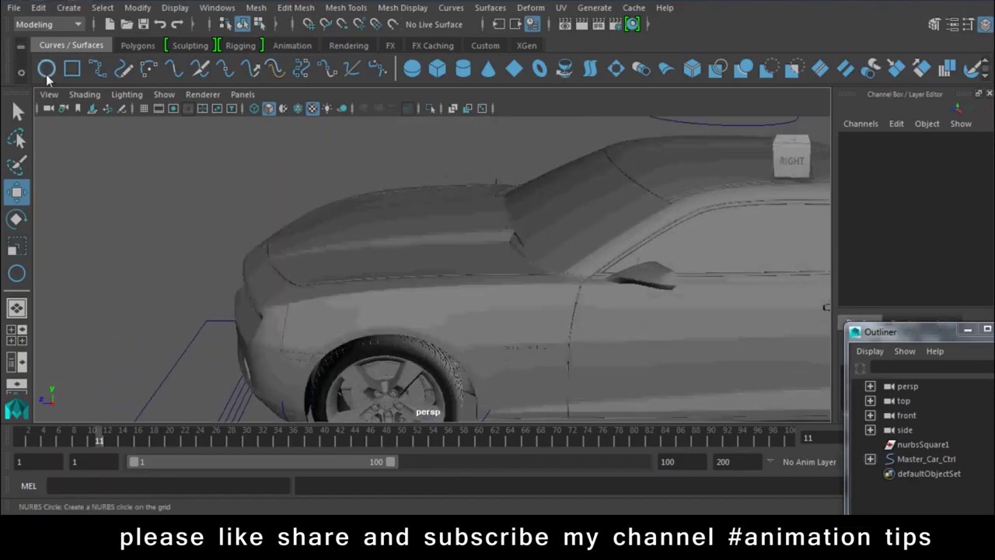
pyautogui.click(200, 351)
# Move the circle above the hood and set its Translate X to 0.
pyautogui.keyDown('alt'); pyautogui.moveTo(255, 365); pyautogui.dragTo(280, 290); pyautogui.keyUp('alt')
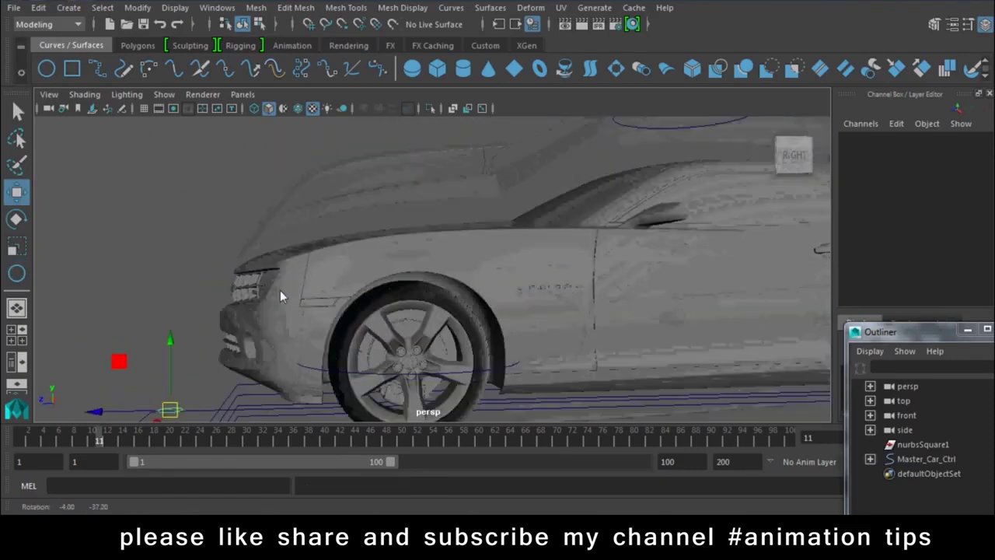
pyautogui.press('w')
pyautogui.moveTo(125, 411); pyautogui.dragTo(219, 407)
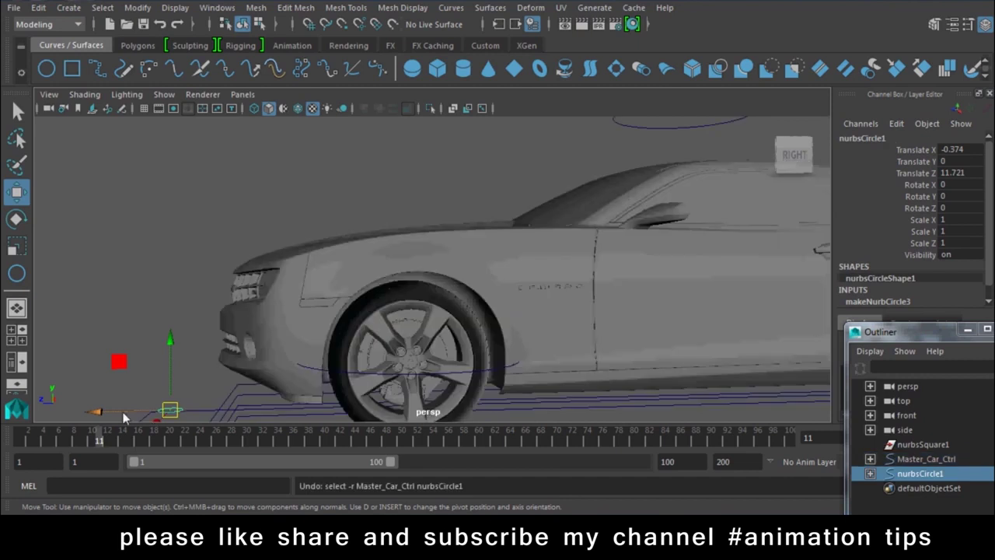
pyautogui.moveTo(265, 335)
pyautogui.mouseDown()
pyautogui.moveTo(283, 182)
pyautogui.moveTo(398, 327)
pyautogui.moveTo(187, 194)
pyautogui.moveTo(313, 248)
pyautogui.mouseUp()
pyautogui.press('f')
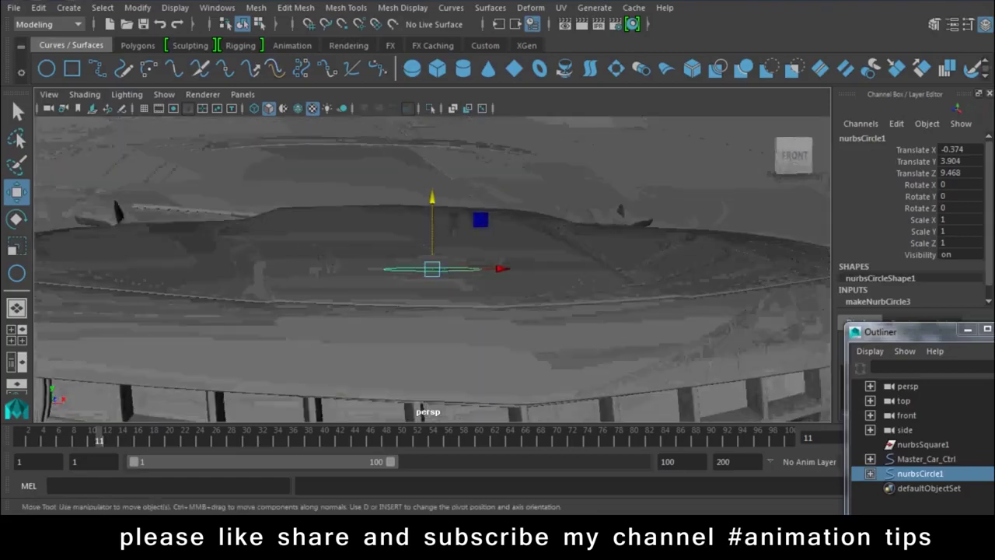
pyautogui.doubleClick(955, 149)
pyautogui.write('0')
pyautogui.press('Return')
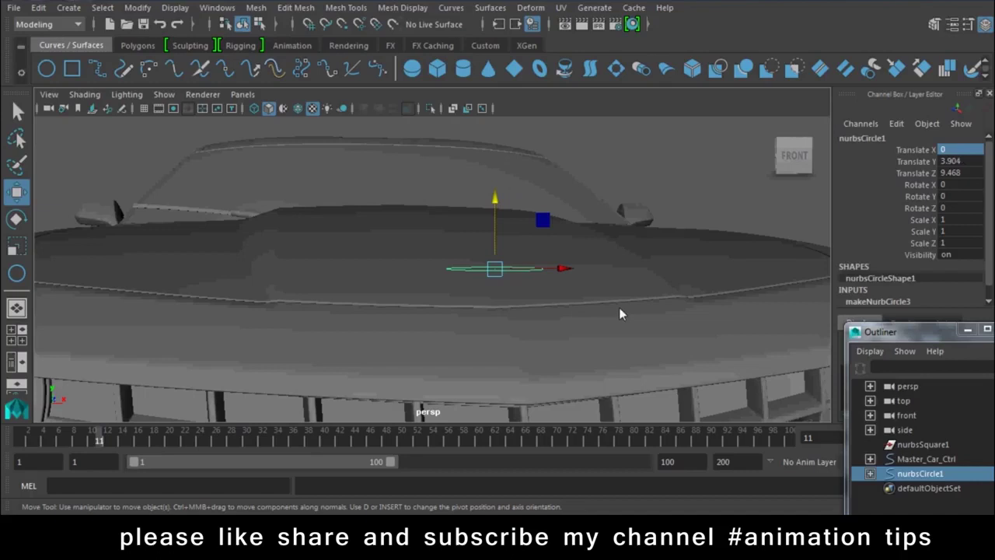
# Raise the circle above the bonnet and freeze its transformations to zero.
pyautogui.keyDown('alt'); pyautogui.moveTo(620, 309); pyautogui.dragTo(434, 311); pyautogui.keyUp('alt')
pyautogui.moveTo(436, 205); pyautogui.dragTo(439, 217)
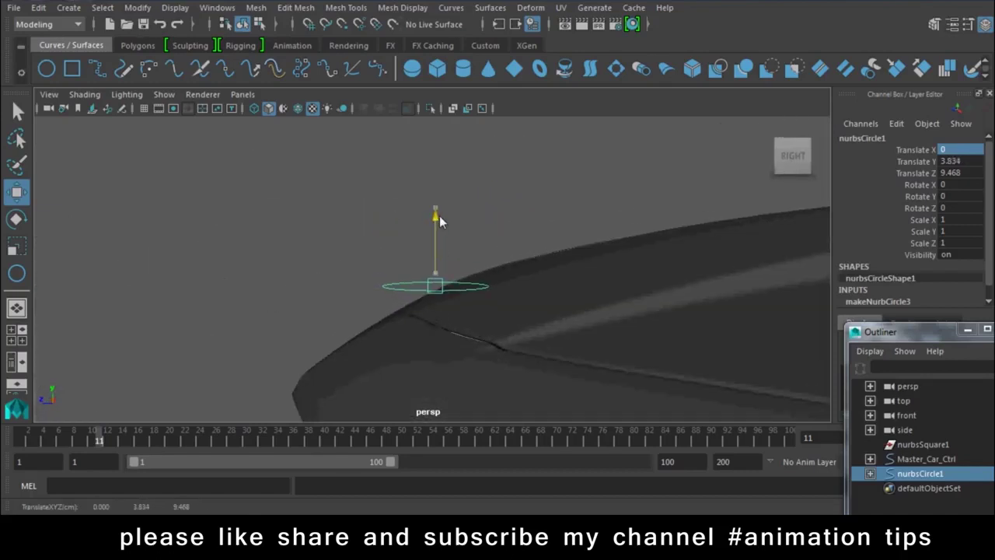
pyautogui.keyDown('alt'); pyautogui.moveTo(526, 304); pyautogui.dragTo(425, 286); pyautogui.keyUp('alt')
pyautogui.moveTo(433, 222)
pyautogui.mouseDown()
pyautogui.moveTo(441, 167)
pyautogui.moveTo(420, 225)
pyautogui.moveTo(620, 246)
pyautogui.mouseUp()
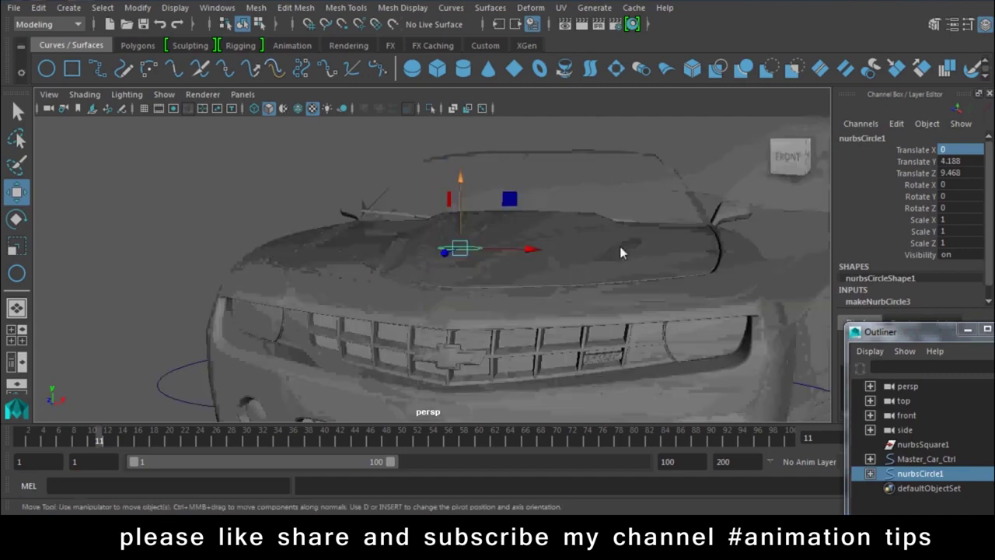
pyautogui.click(70, 8)
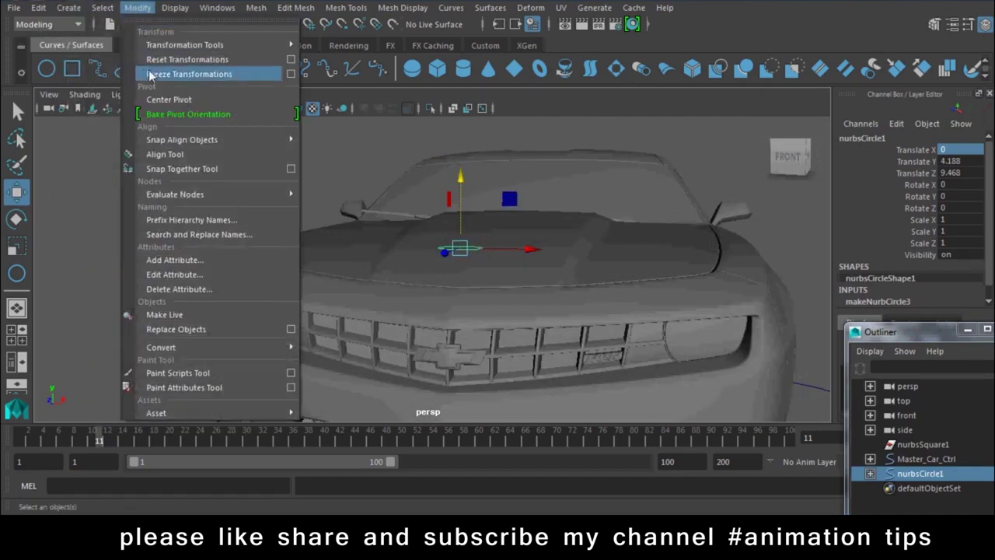
pyautogui.click(181, 71)
# Rename the circle Bonut_handle, then test-move it and undo.
pyautogui.doubleClick(868, 137)
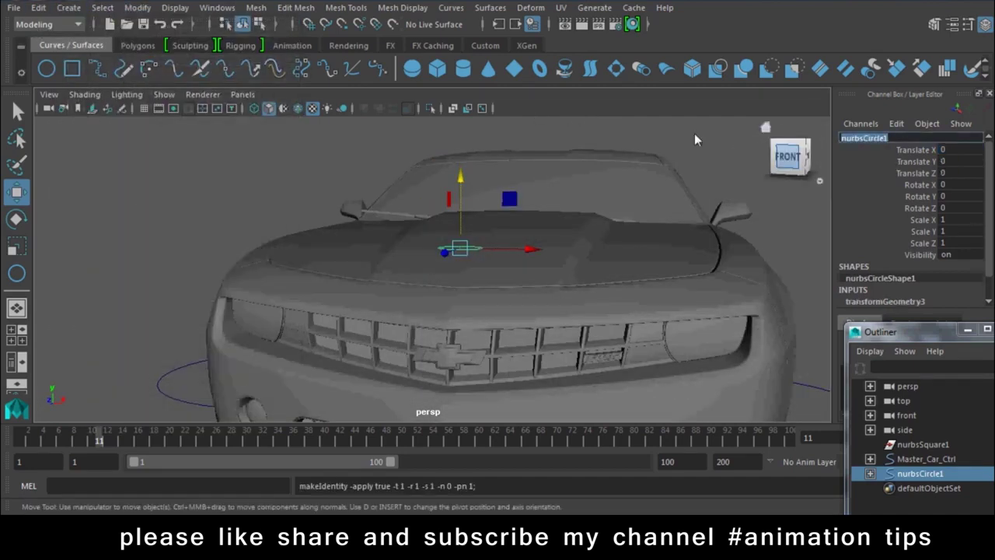
pyautogui.write('Bonut_handl')
pyautogui.write('e')
pyautogui.press('Return')
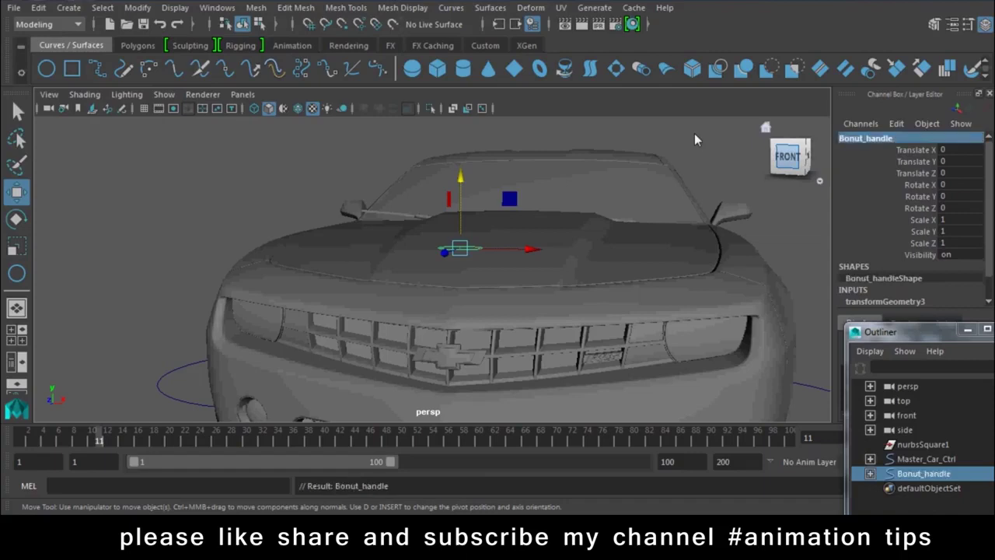
pyautogui.moveTo(505, 249)
pyautogui.keyDown('alt'); pyautogui.mouseDown()
pyautogui.moveTo(370, 250)
pyautogui.moveTo(439, 187)
pyautogui.moveTo(453, 92)
pyautogui.moveTo(447, 185)
pyautogui.moveTo(457, 33)
pyautogui.mouseUp(); pyautogui.keyUp('alt')
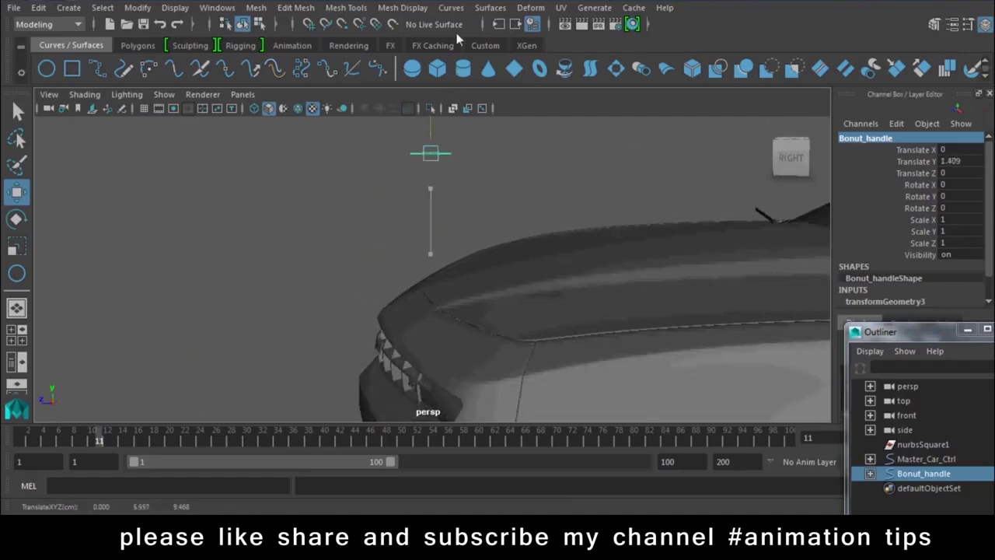
pyautogui.hotkey('ctrl', 'z')
# Test-rotate the bonnet on its pivot, undo, and close the Outliner.
pyautogui.moveTo(621, 286)
pyautogui.keyDown('alt'); pyautogui.mouseDown(button='right')
pyautogui.moveTo(488, 224)
pyautogui.moveTo(461, 283)
pyautogui.mouseUp(button='right'); pyautogui.keyUp('alt')
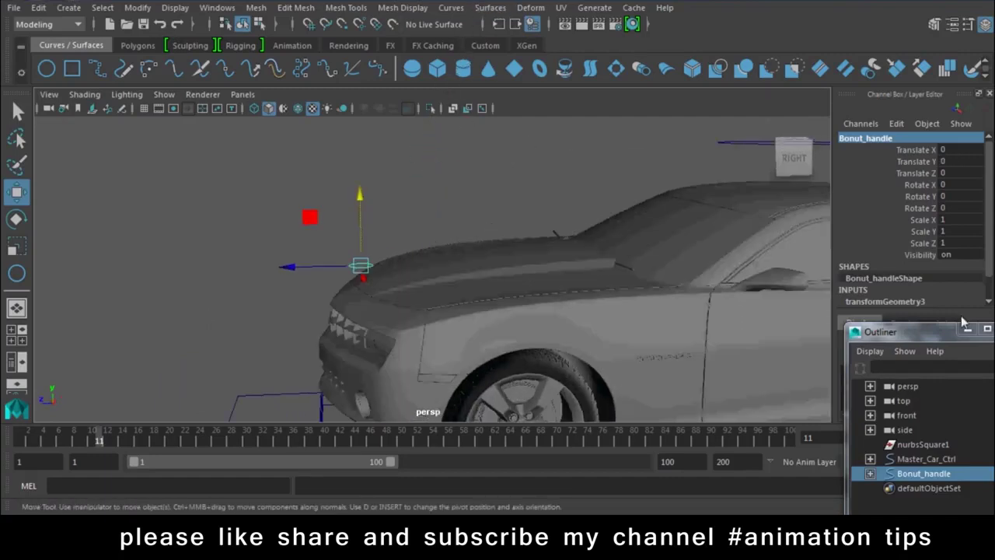
pyautogui.click(462, 266)
pyautogui.press('e')
pyautogui.moveTo(556, 216)
pyautogui.mouseDown()
pyautogui.moveTo(579, 170)
pyautogui.moveTo(576, 220)
pyautogui.mouseUp()
pyautogui.hotkey('ctrl', 'z')
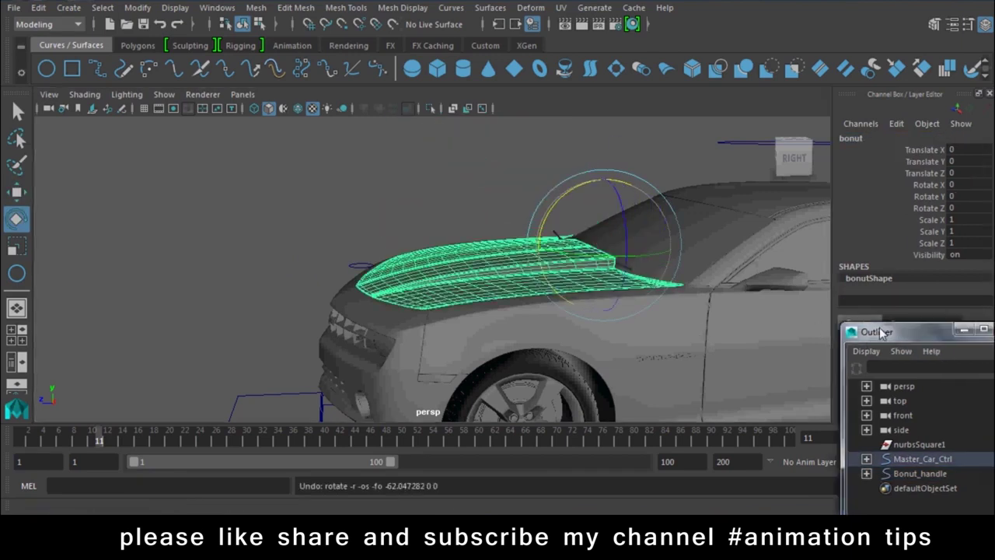
pyautogui.moveTo(886, 331); pyautogui.dragTo(544, 309)
pyautogui.click(684, 310)
# Open the Expression Editor and filter its list by object and attribute name.
pyautogui.click(217, 7)
pyautogui.moveTo(255, 44)
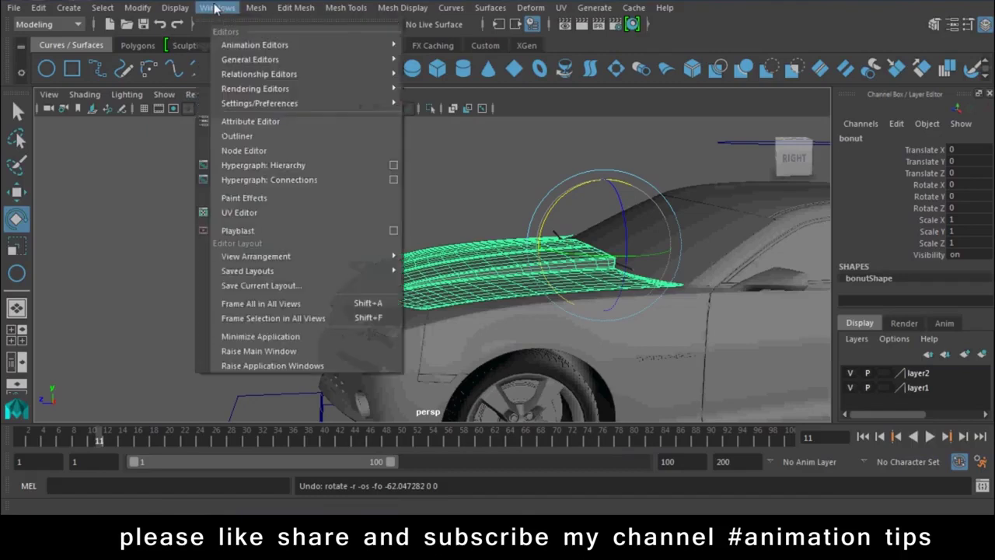
pyautogui.click(453, 148)
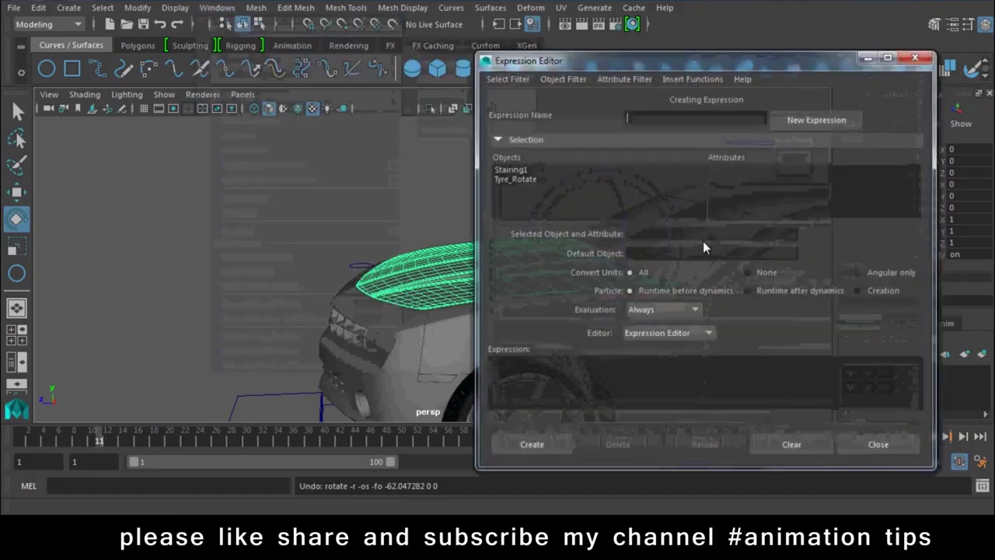
pyautogui.moveTo(589, 70); pyautogui.dragTo(687, 103)
pyautogui.click(650, 123)
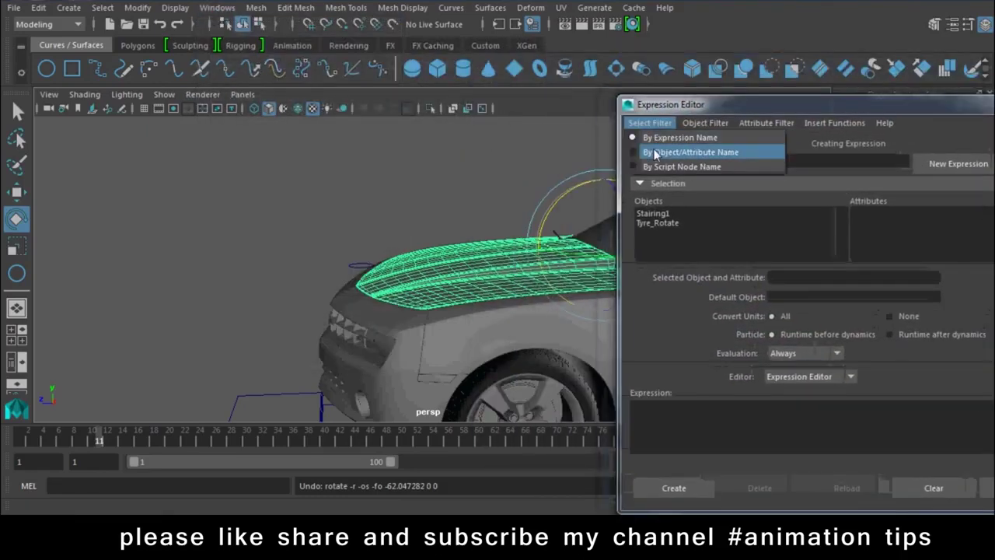
pyautogui.click(661, 148)
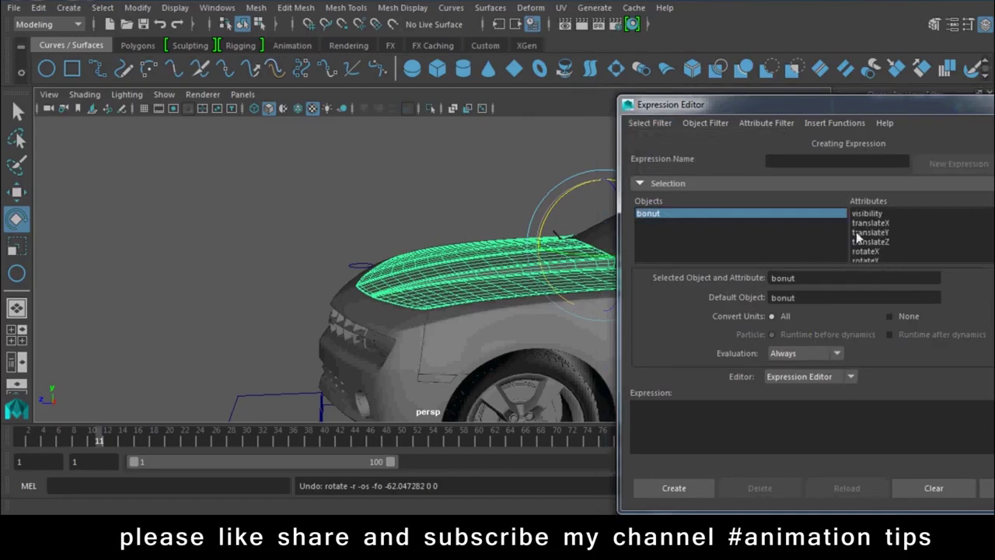
# Check the bonnet's Rotate X direction, undo the test, and copy bonut.rotateX.
pyautogui.moveTo(739, 104); pyautogui.dragTo(763, 255)
pyautogui.click(925, 184)
pyautogui.moveTo(425, 200); pyautogui.dragTo(648, 207, button='middle')
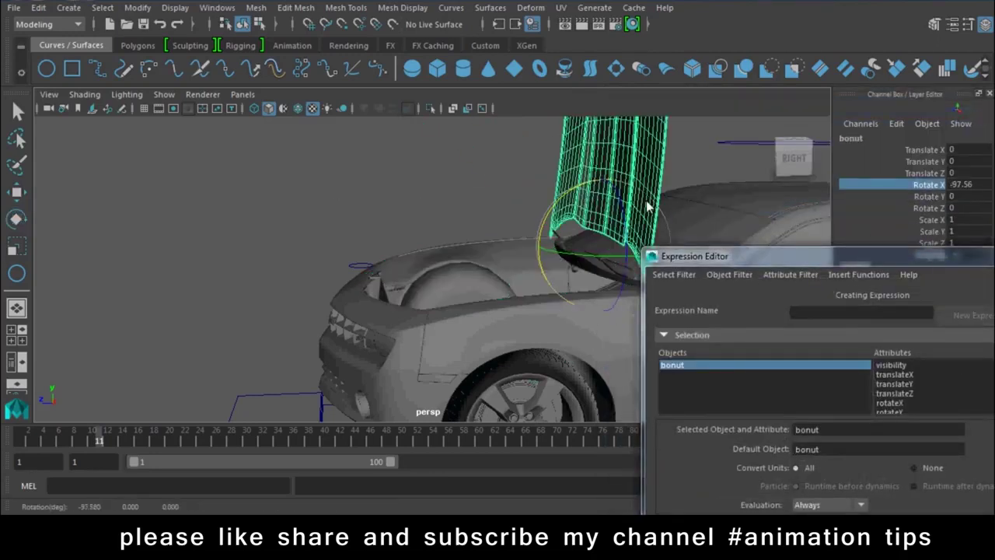
pyautogui.hotkey('ctrl', 'z')
pyautogui.click(891, 402)
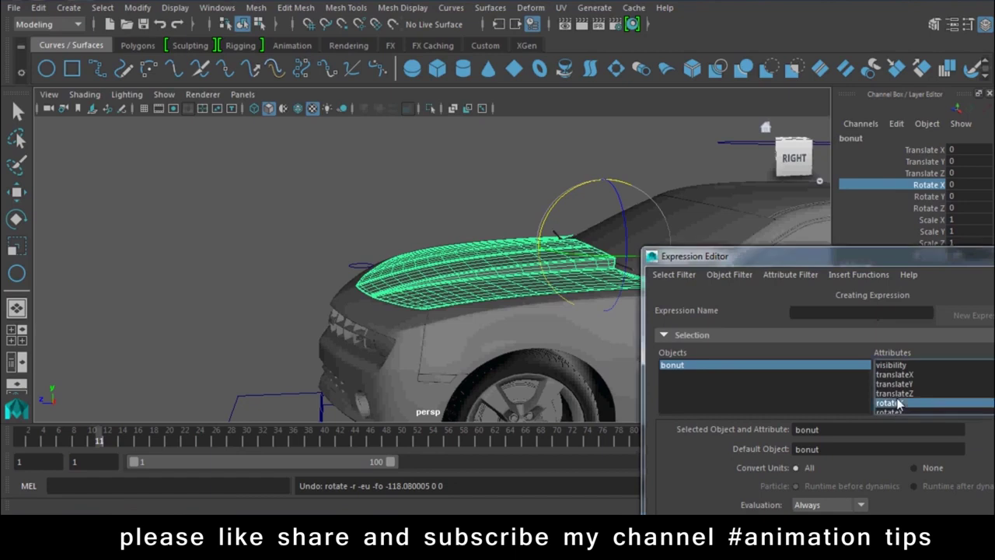
pyautogui.scroll(-2, 901, 395)
pyautogui.moveTo(832, 255); pyautogui.dragTo(864, 173)
pyautogui.moveTo(886, 349); pyautogui.dragTo(725, 348)
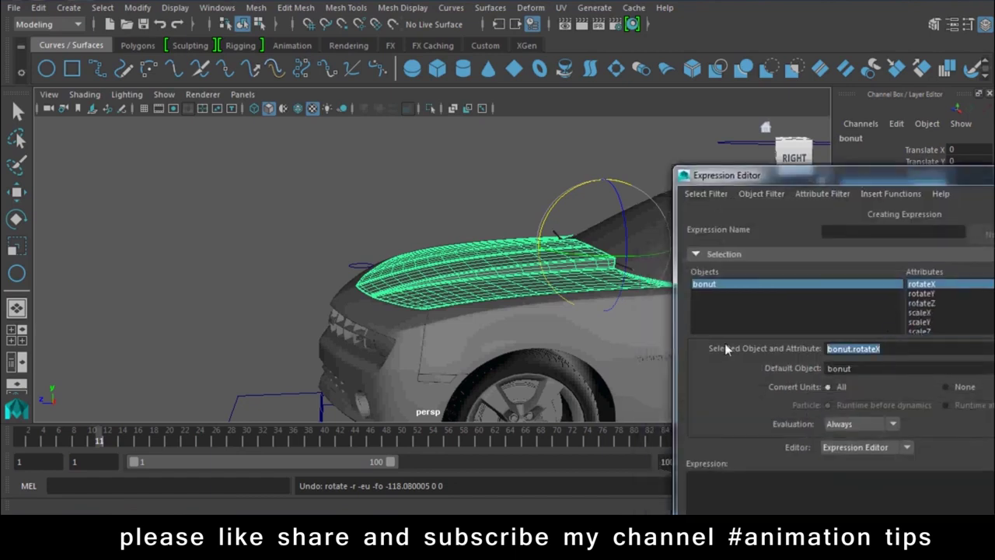
# Create the expression bonut.rotateX=Bonut_handle.translateY from the handle's translateY attribute.
pyautogui.click(347, 272)
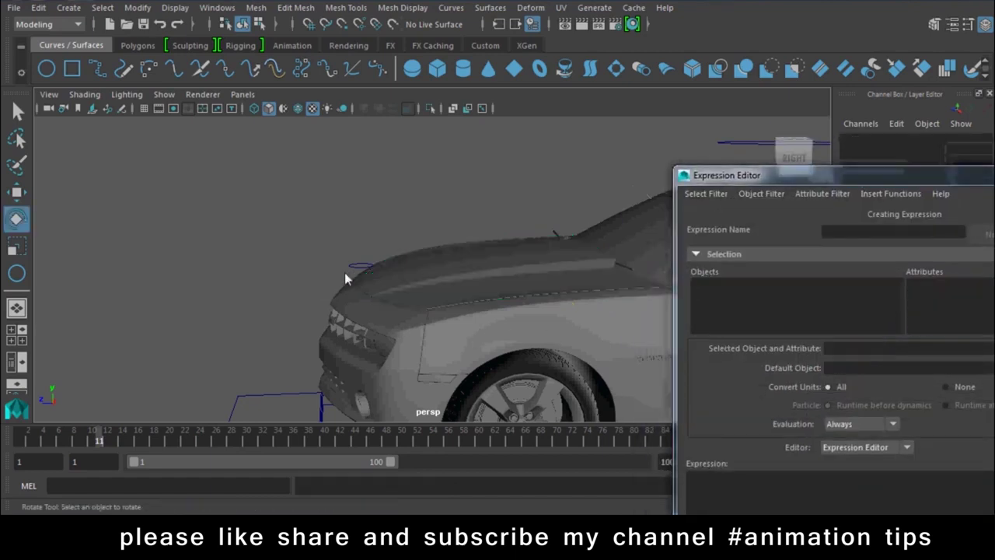
pyautogui.click(925, 302)
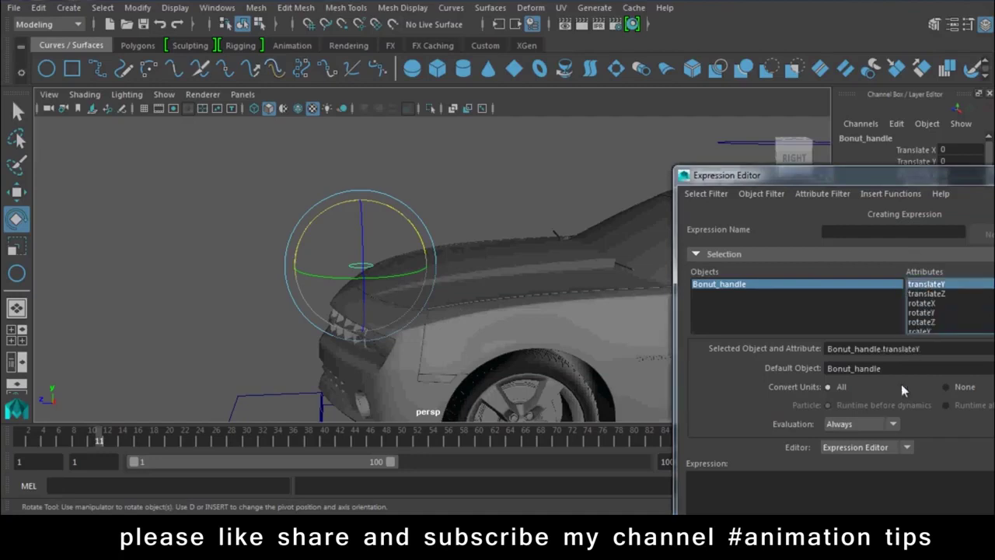
pyautogui.moveTo(838, 175); pyautogui.dragTo(818, 92)
pyautogui.click(772, 415)
pyautogui.write('bonut.rotateX')
pyautogui.moveTo(914, 264); pyautogui.dragTo(706, 262)
pyautogui.hotkey('ctrl', 'c')
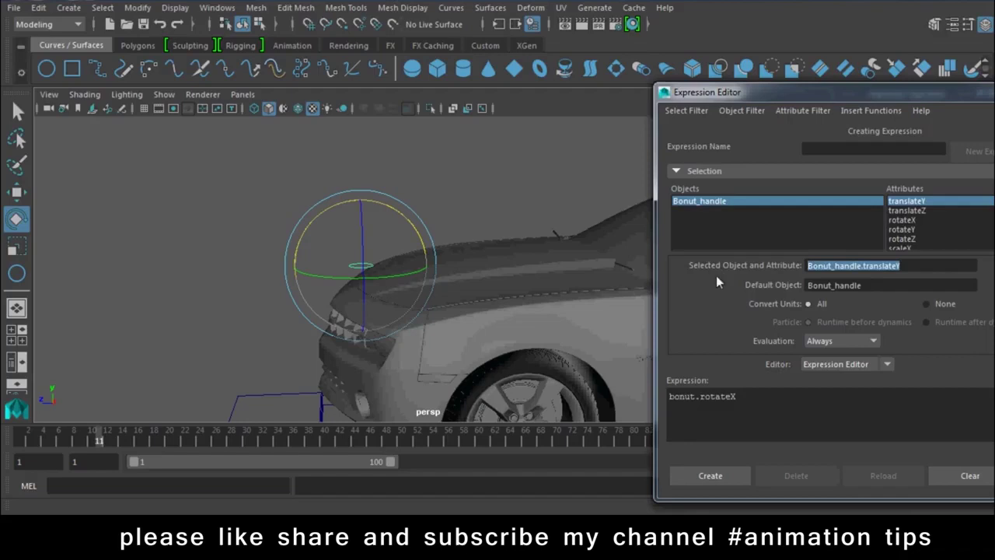
pyautogui.click(847, 403)
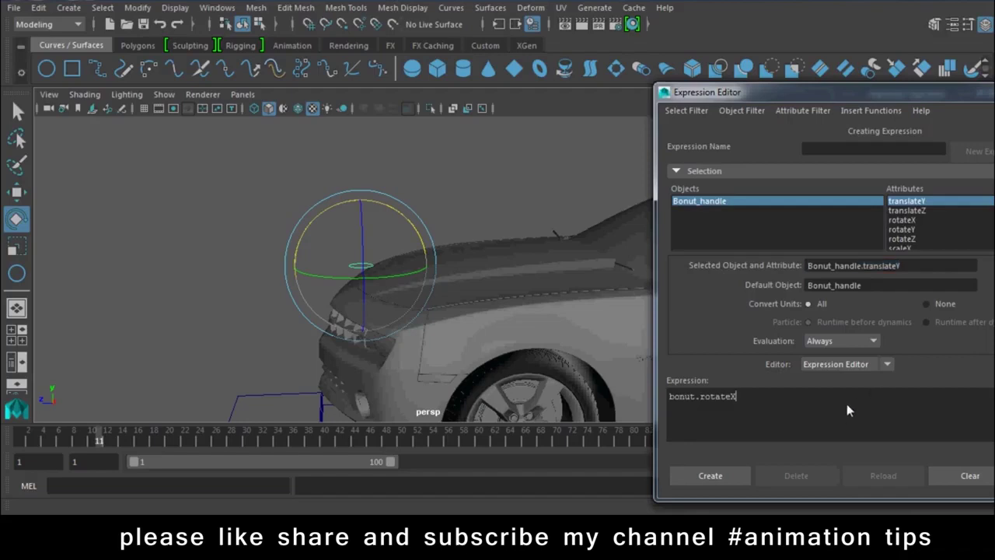
pyautogui.write('=')
pyautogui.hotkey('ctrl', 'v')
pyautogui.click(710, 475)
pyautogui.moveTo(450, 235)
pyautogui.keyDown('alt'); pyautogui.mouseDown()
pyautogui.moveTo(397, 236)
pyautogui.moveTo(369, 171)
pyautogui.mouseUp(); pyautogui.keyUp('alt')
pyautogui.press('w')
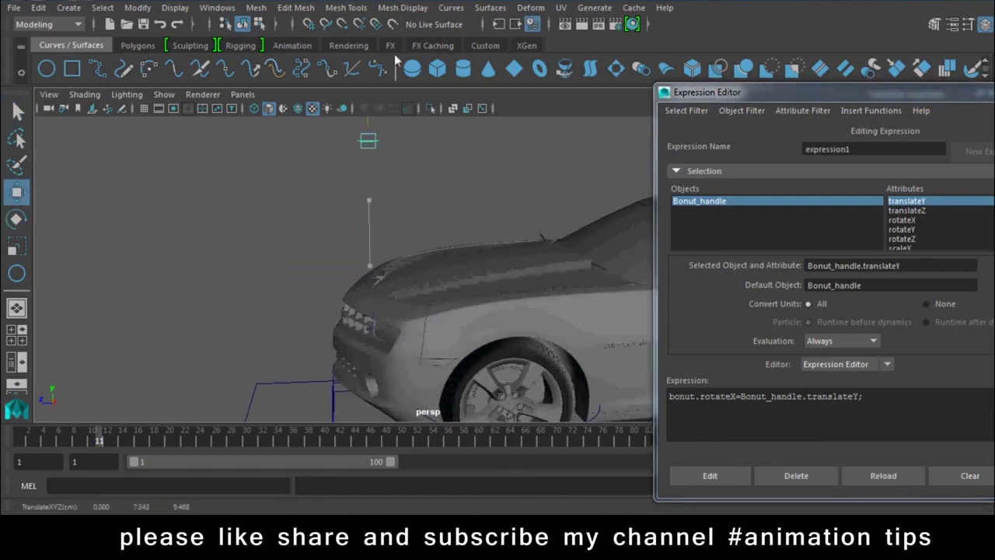
# Negate the expression to bonut.rotateX=-Bonut_handle.translateY and test it with the handle.
pyautogui.click(742, 396)
pyautogui.write('-')
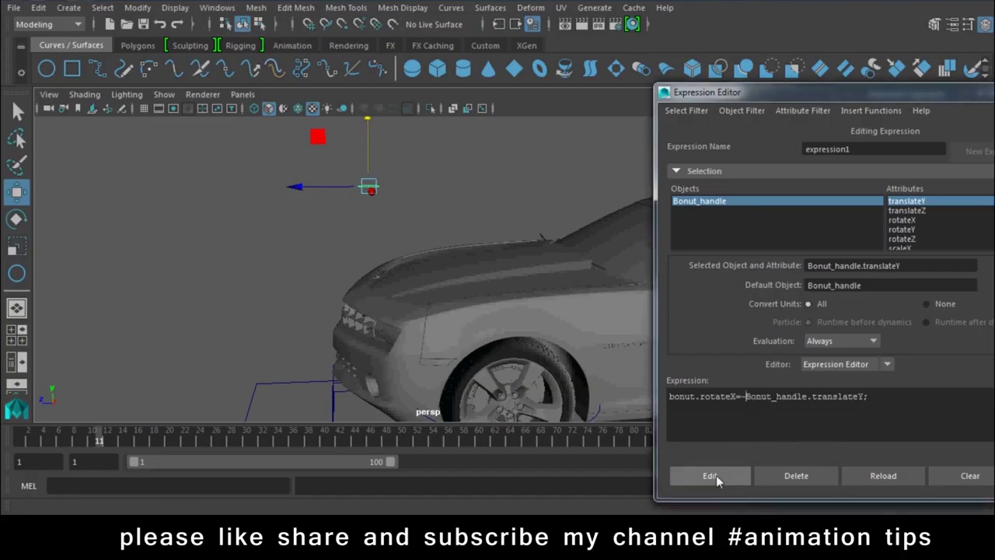
pyautogui.click(716, 475)
pyautogui.keyDown('alt'); pyautogui.moveTo(391, 234); pyautogui.dragTo(392, 226); pyautogui.keyUp('alt')
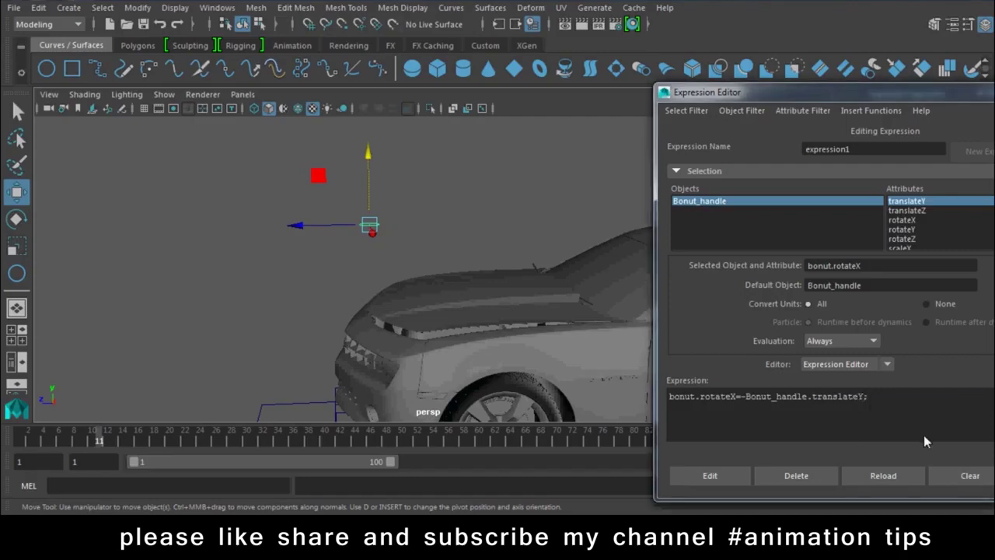
# Add a multiplier, trying *23 then settling on *15, and test the bonnet opening.
pyautogui.write('*23')
pyautogui.click(710, 475)
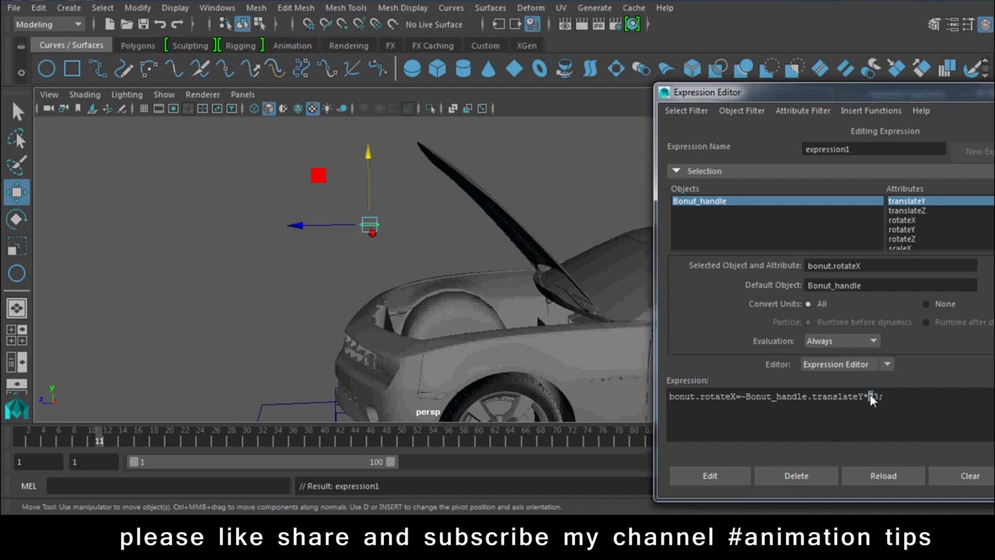
pyautogui.moveTo(871, 396); pyautogui.dragTo(877, 398)
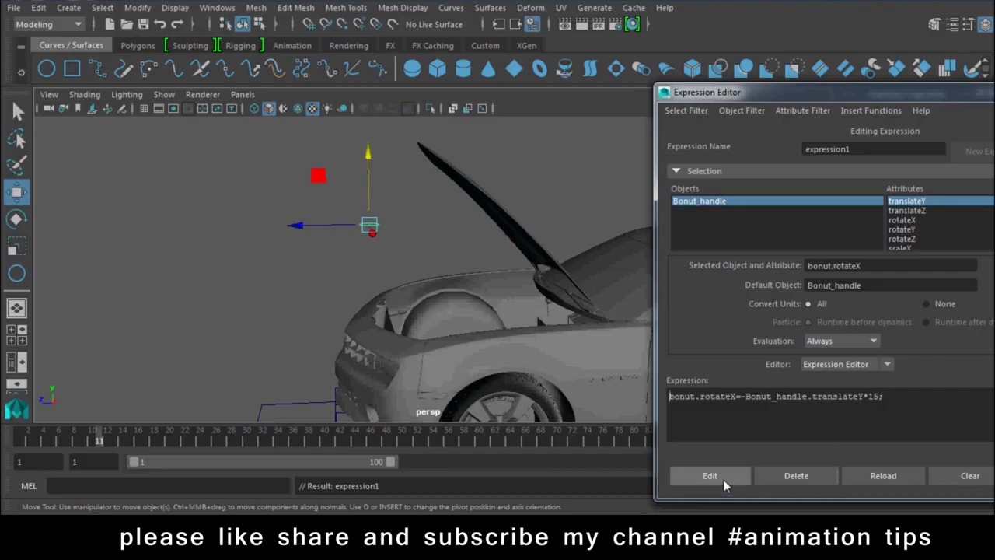
pyautogui.click(720, 477)
pyautogui.moveTo(376, 162)
pyautogui.mouseDown()
pyautogui.moveTo(379, 183)
pyautogui.moveTo(412, 109)
pyautogui.moveTo(408, 125)
pyautogui.mouseUp()
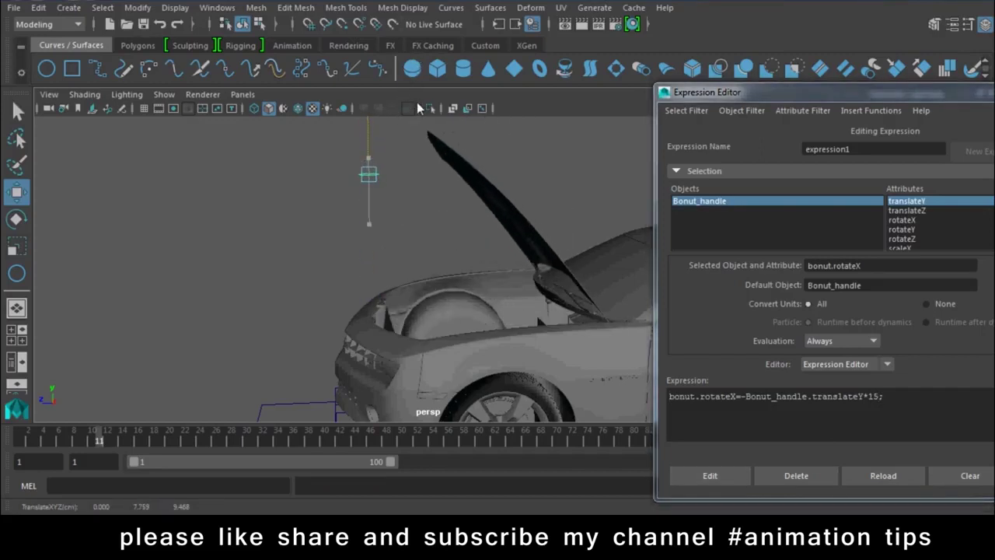
pyautogui.moveTo(816, 98); pyautogui.dragTo(786, 394)
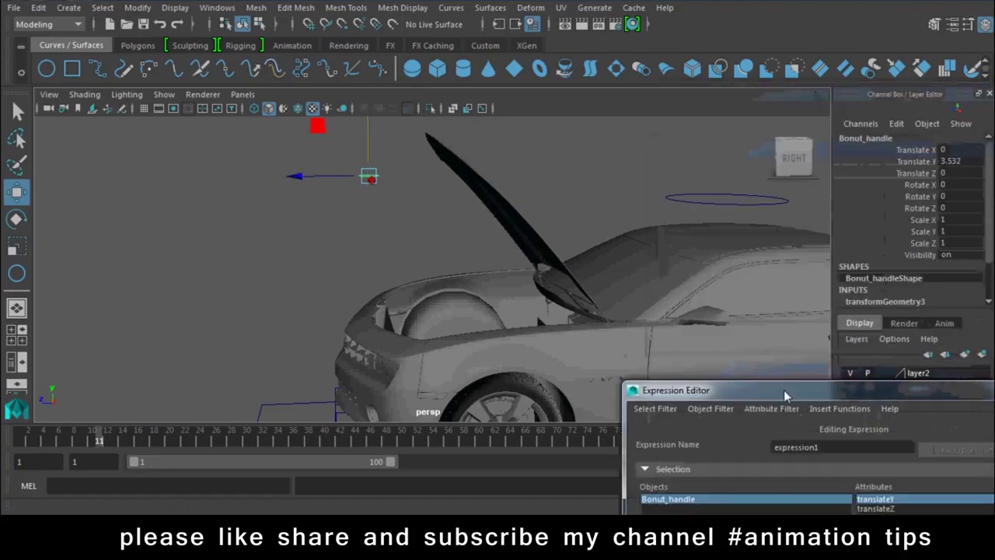
# Enable Bonut_handle's Translate Y minimum and maximum limits in the Attribute Editor.
pyautogui.click(955, 31)
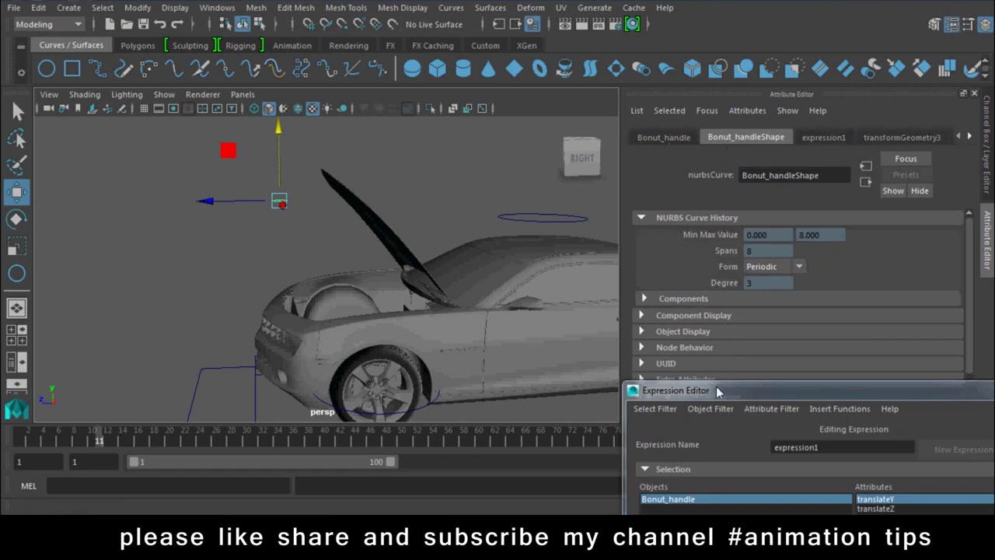
pyautogui.moveTo(719, 392); pyautogui.dragTo(703, 400)
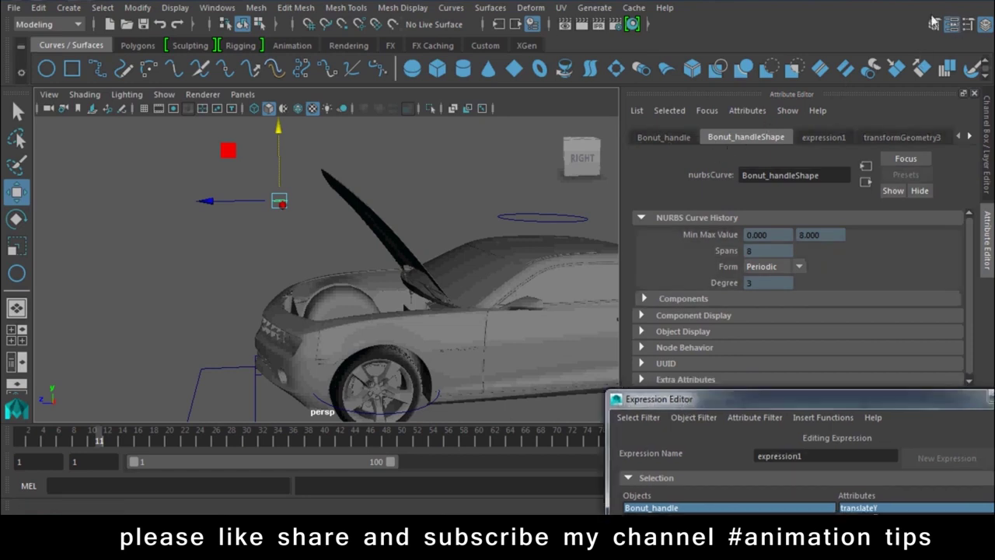
pyautogui.click(669, 137)
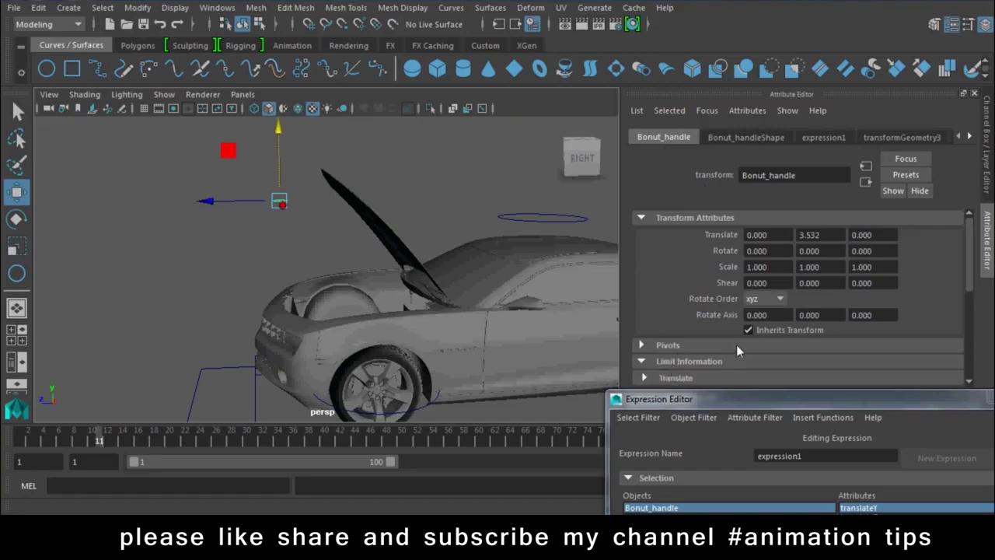
pyautogui.scroll(-1, 746, 342)
pyautogui.click(672, 344)
pyautogui.scroll(-2, 671, 342)
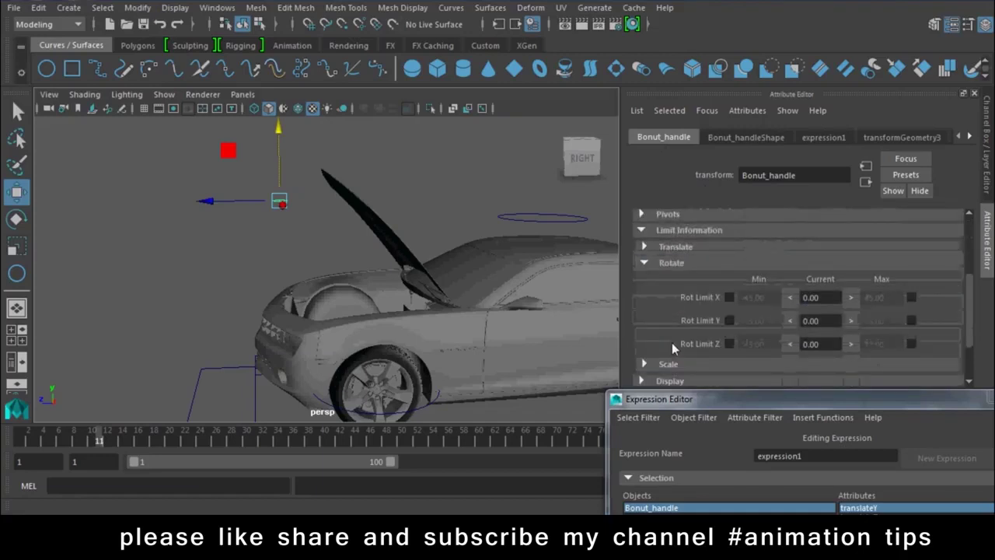
pyautogui.click(676, 262)
pyautogui.click(675, 264)
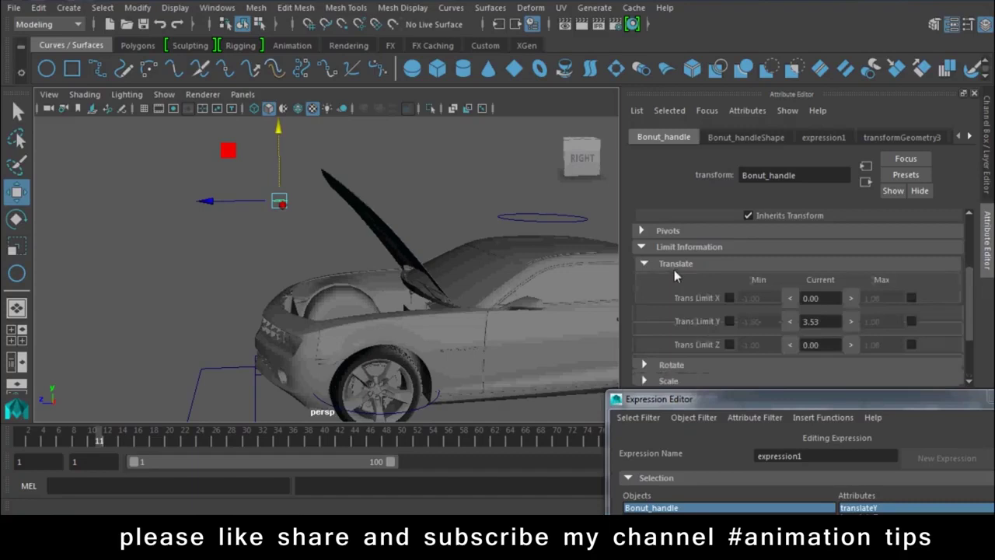
pyautogui.click(729, 321)
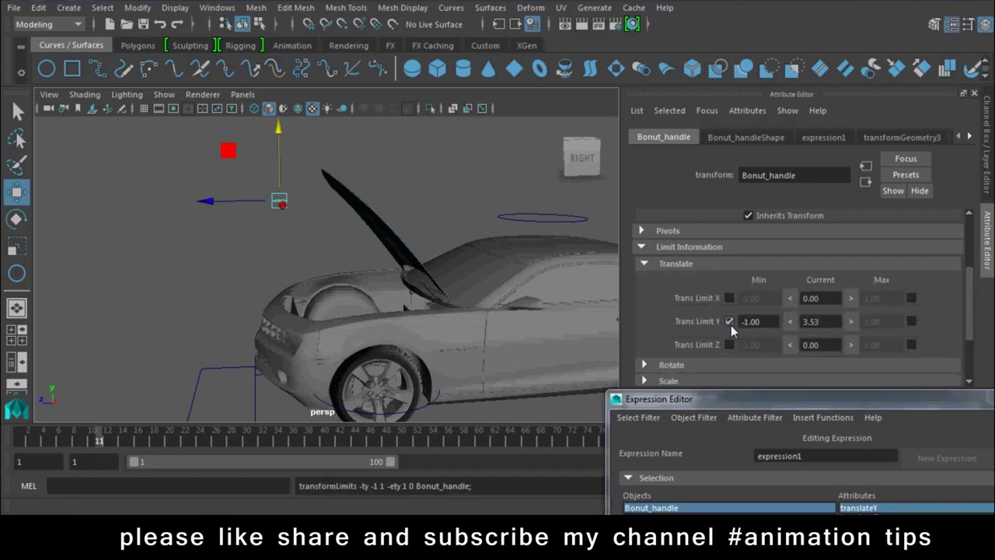
pyautogui.click(911, 321)
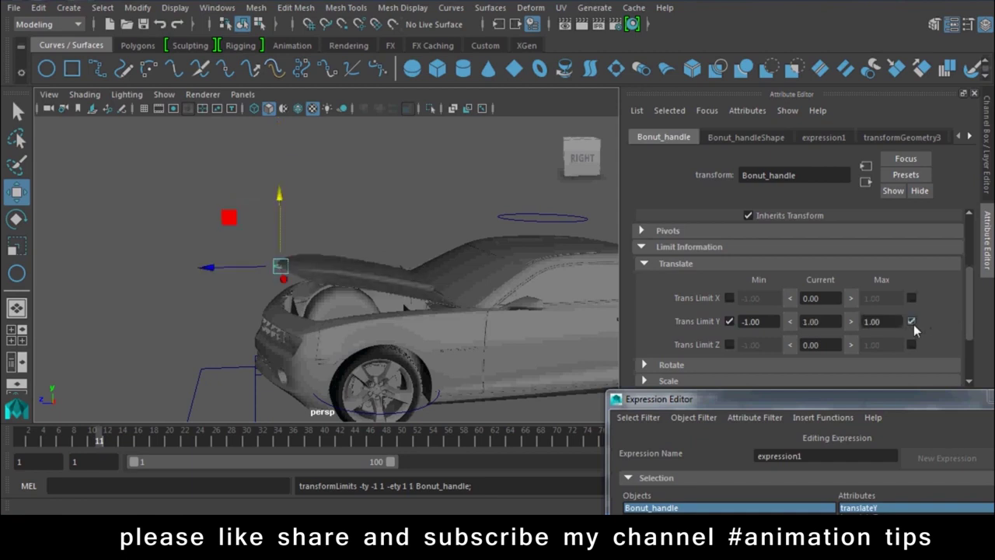
# Set the Translate Y maximum to 4 (after trying 2 and 3) and the minimum to 0, testing the hood.
pyautogui.write('2')
pyautogui.press('Return')
pyautogui.moveTo(293, 209); pyautogui.dragTo(294, 83)
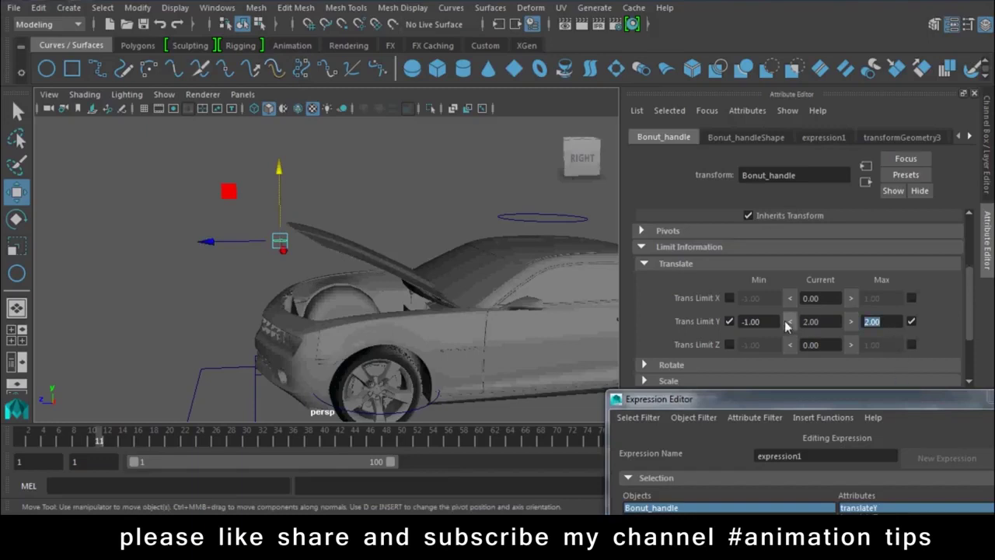
pyautogui.write('3')
pyautogui.press('Return')
pyautogui.moveTo(276, 172); pyautogui.dragTo(288, 108)
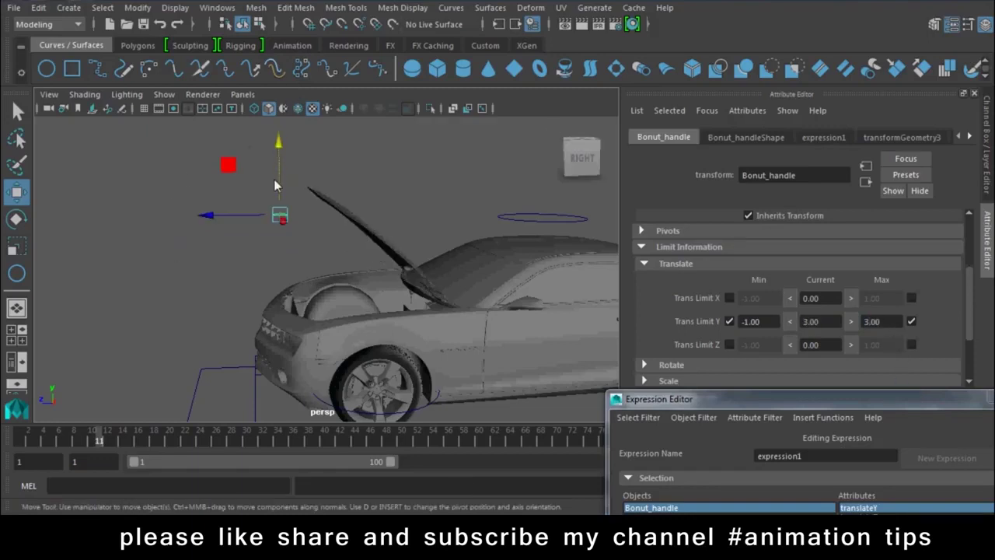
pyautogui.doubleClick(871, 321)
pyautogui.write('4')
pyautogui.press('Return')
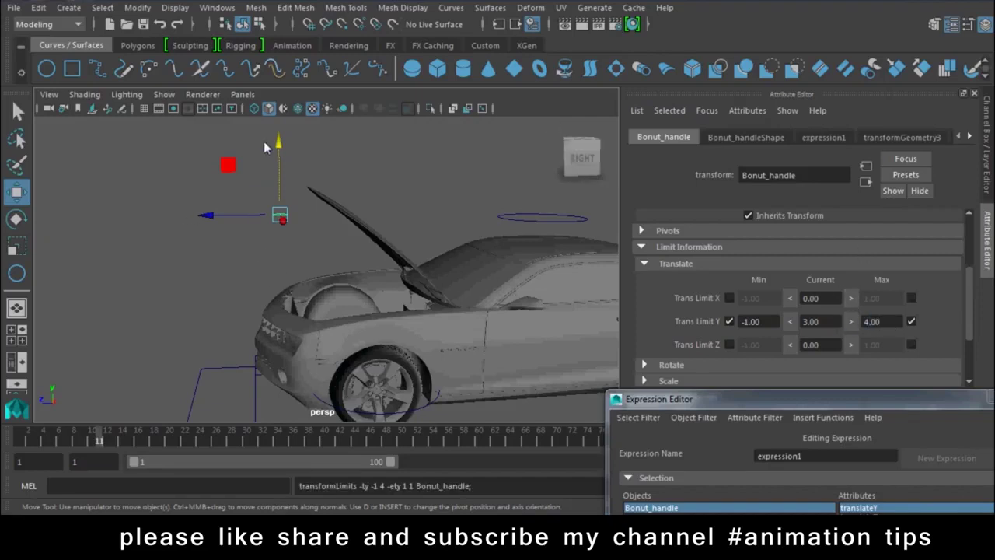
pyautogui.moveTo(263, 142); pyautogui.dragTo(304, 37)
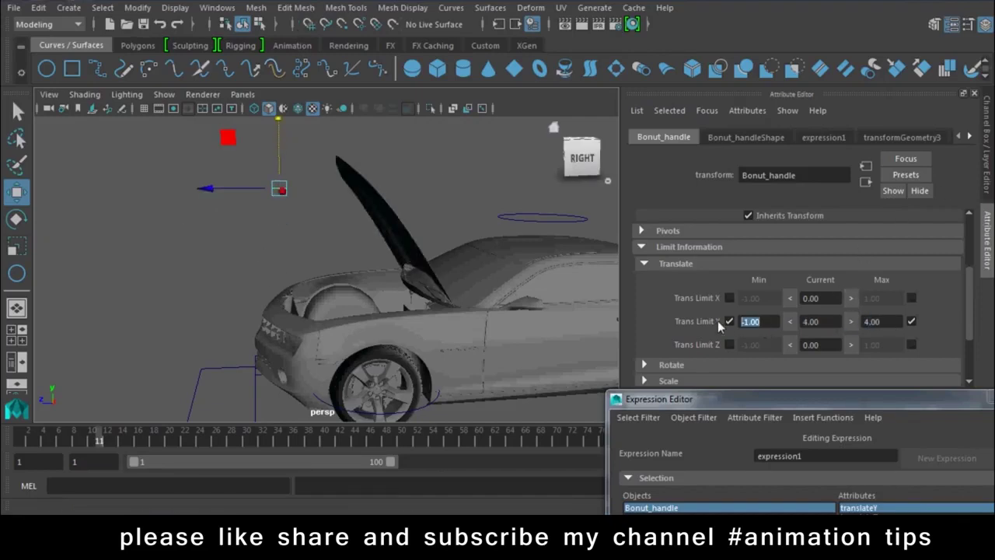
pyautogui.write('0')
pyautogui.press('Return')
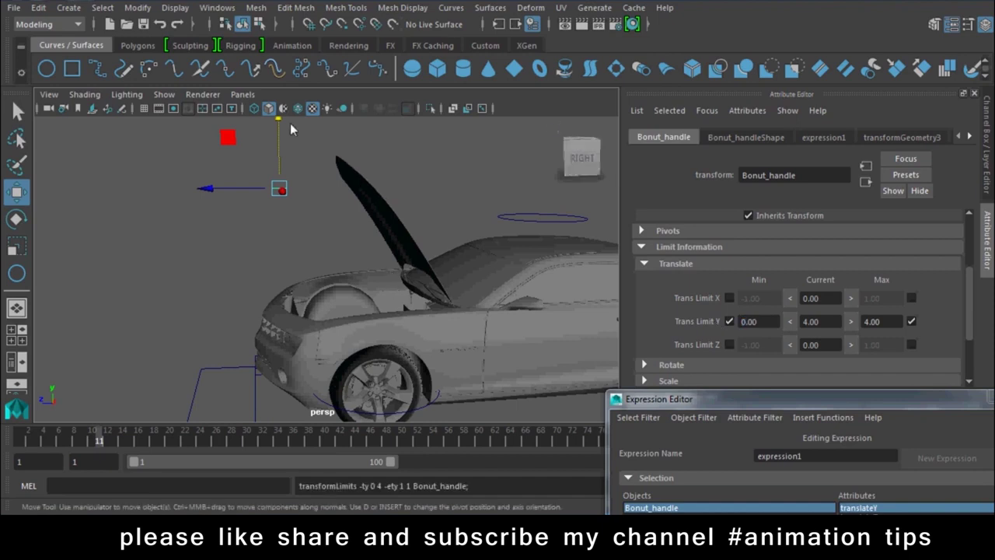
pyautogui.moveTo(280, 123)
pyautogui.mouseDown()
pyautogui.moveTo(310, 65)
pyautogui.moveTo(288, 95)
pyautogui.mouseUp()
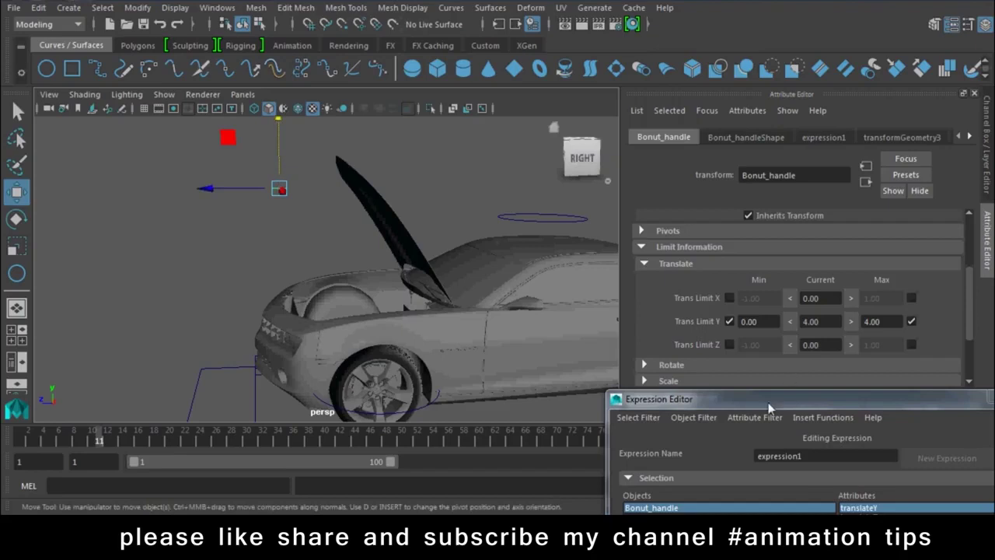
# Apply the hood expression, lower the handle to close the hood, and minimize the Expression Editor.
pyautogui.moveTo(768, 406); pyautogui.dragTo(740, 145)
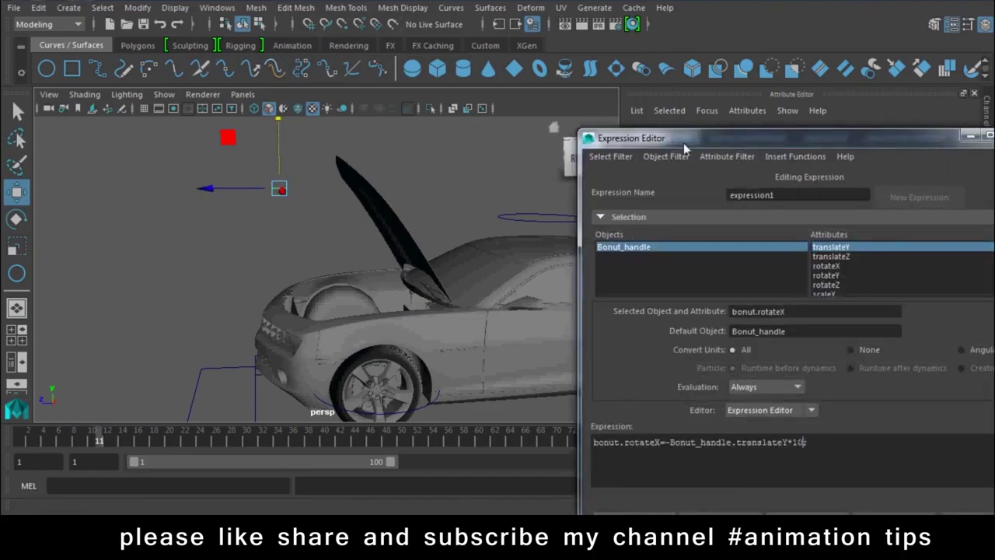
pyautogui.moveTo(685, 144); pyautogui.dragTo(729, 88)
pyautogui.click(674, 464)
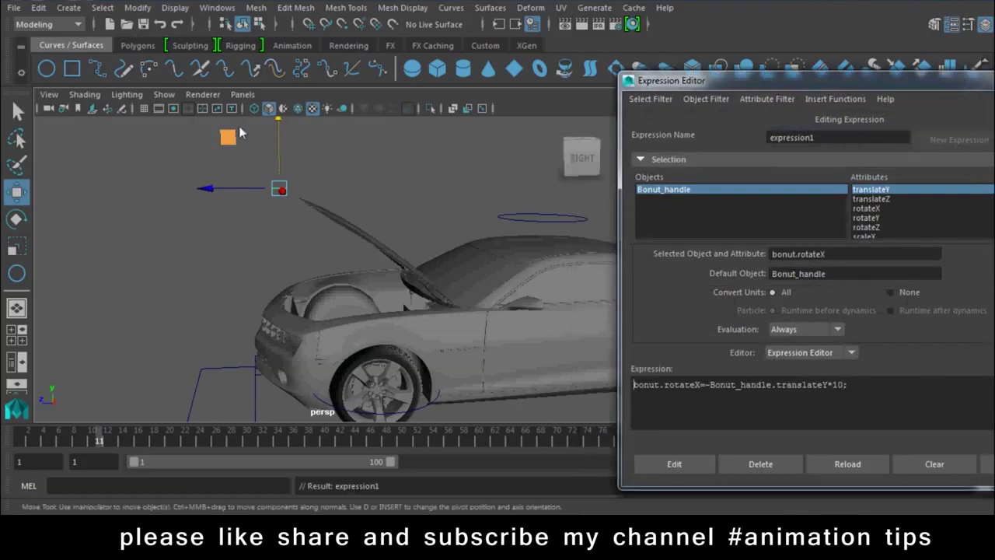
pyautogui.moveTo(278, 128)
pyautogui.mouseDown()
pyautogui.moveTo(320, 153)
pyautogui.moveTo(323, 344)
pyautogui.mouseUp()
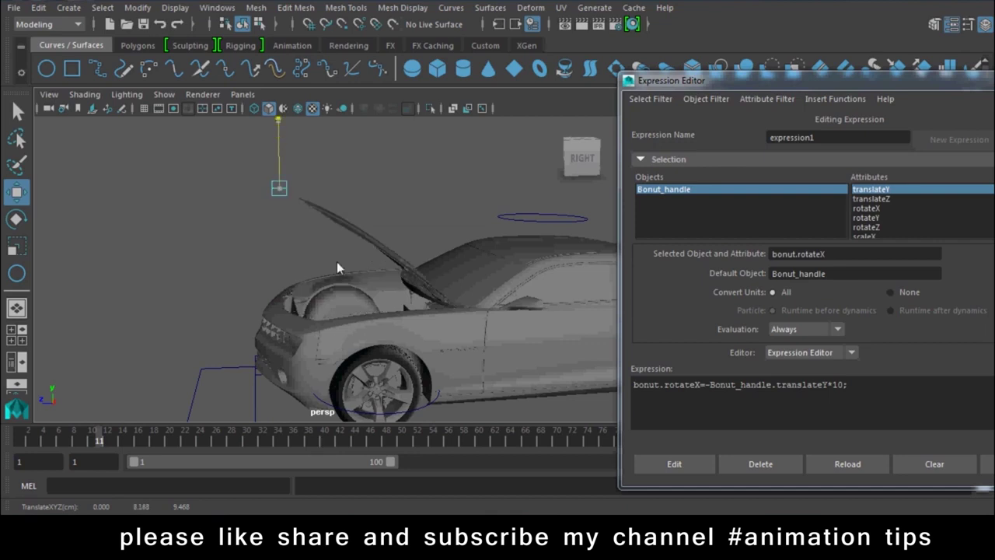
pyautogui.moveTo(882, 101)
pyautogui.mouseDown()
pyautogui.moveTo(592, 199)
pyautogui.moveTo(571, 227)
pyautogui.mouseUp()
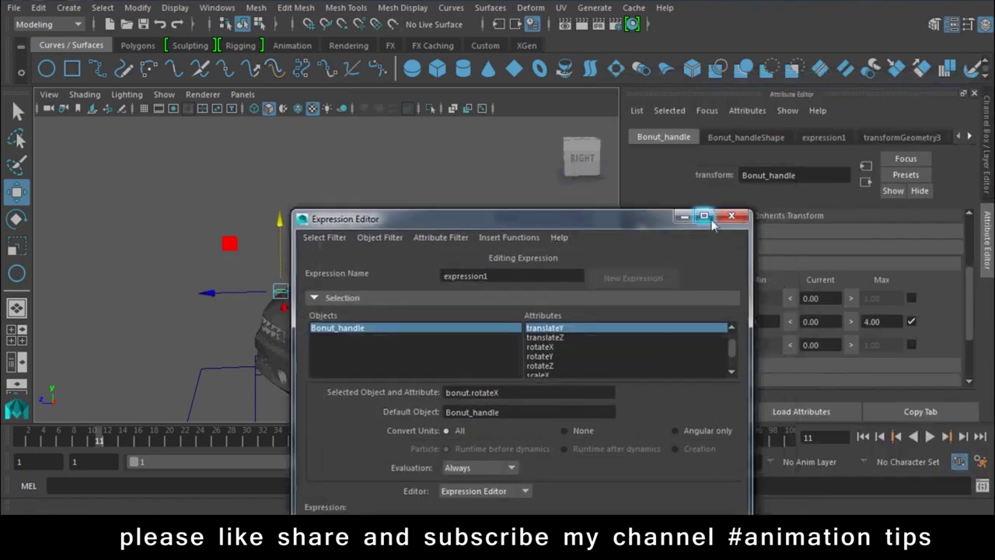
pyautogui.click(684, 216)
pyautogui.click(229, 180)
# Select the whole L_Door object on the car's left side.
pyautogui.moveTo(321, 342)
pyautogui.keyDown('alt'); pyautogui.mouseDown()
pyautogui.moveTo(455, 313)
pyautogui.moveTo(412, 300)
pyautogui.mouseUp(); pyautogui.keyUp('alt')
pyautogui.scroll(5, 456, 293)
pyautogui.click(483, 347)
pyautogui.moveTo(484, 347)
pyautogui.keyDown('alt'); pyautogui.mouseDown()
pyautogui.moveTo(370, 375)
pyautogui.moveTo(259, 356)
pyautogui.moveTo(395, 352)
pyautogui.moveTo(378, 225)
pyautogui.mouseUp(); pyautogui.keyUp('alt')
pyautogui.press('Up')
# Centre L_Door's pivot, then shift it to the door's front hinge edge.
pyautogui.press('e')
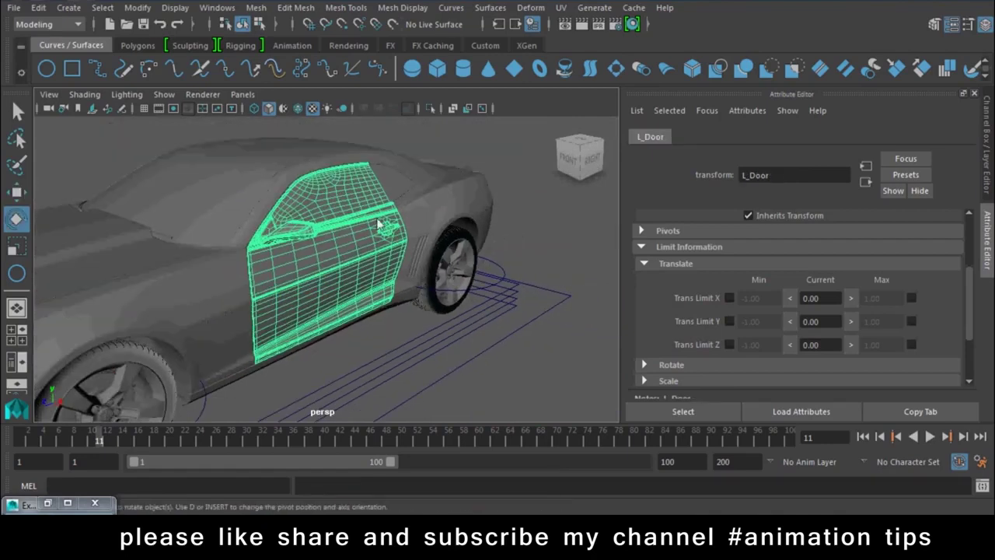
pyautogui.click(989, 186)
pyautogui.scroll(-3, 503, 308)
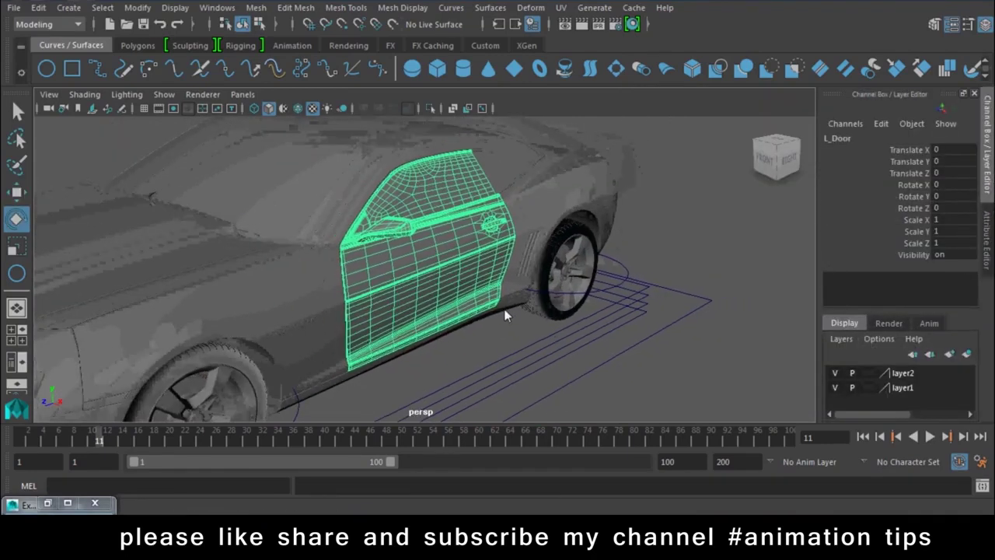
pyautogui.press('w')
pyautogui.moveTo(504, 308)
pyautogui.keyDown('alt'); pyautogui.mouseDown(button='right')
pyautogui.moveTo(394, 301)
pyautogui.moveTo(191, 180)
pyautogui.moveTo(307, 279)
pyautogui.mouseUp(button='right'); pyautogui.keyUp('alt')
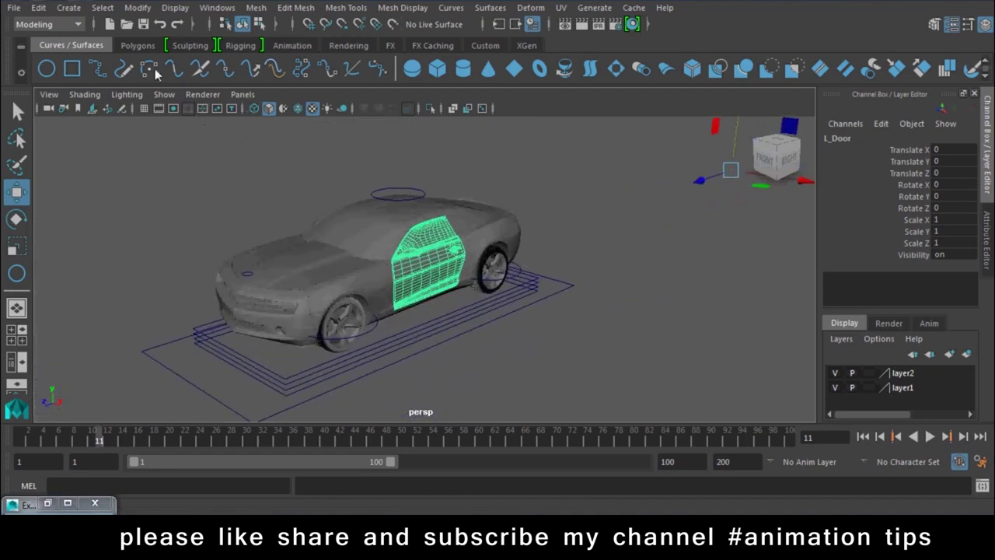
pyautogui.click(137, 7)
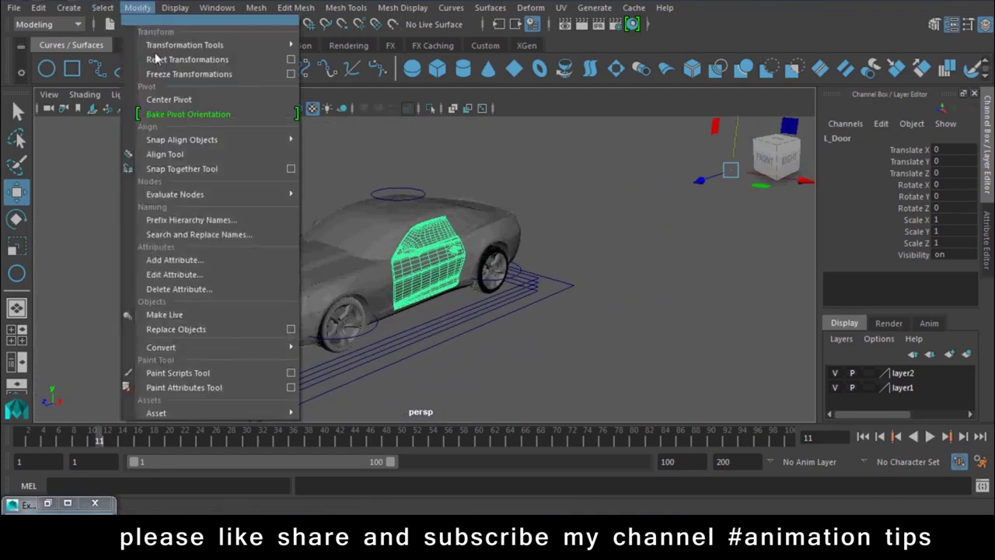
pyautogui.click(204, 98)
pyautogui.press('f')
pyautogui.moveTo(513, 326)
pyautogui.keyDown('alt'); pyautogui.mouseDown()
pyautogui.moveTo(427, 265)
pyautogui.moveTo(279, 285)
pyautogui.moveTo(434, 361)
pyautogui.moveTo(370, 319)
pyautogui.mouseUp(); pyautogui.keyUp('alt')
pyautogui.press('d')
pyautogui.press('e')
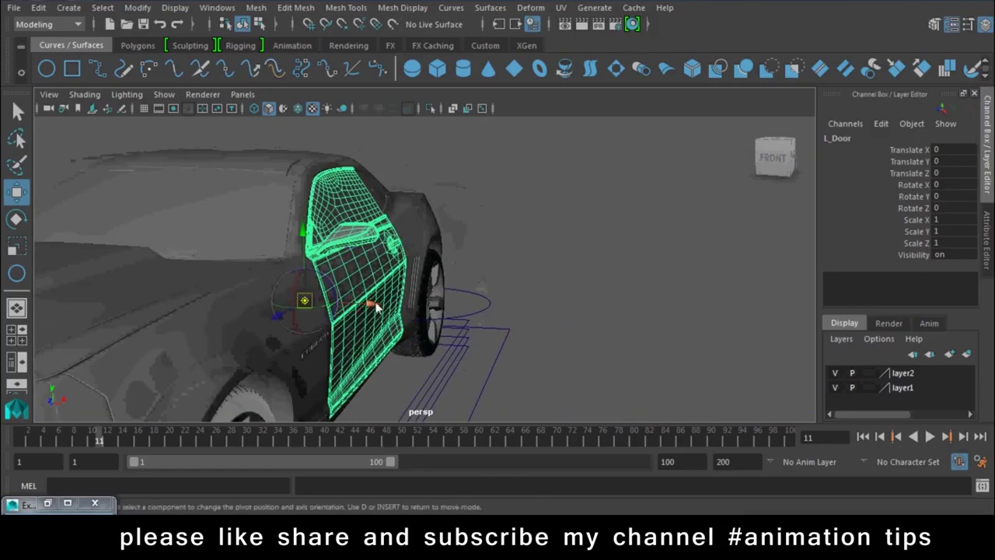
pyautogui.press('w')
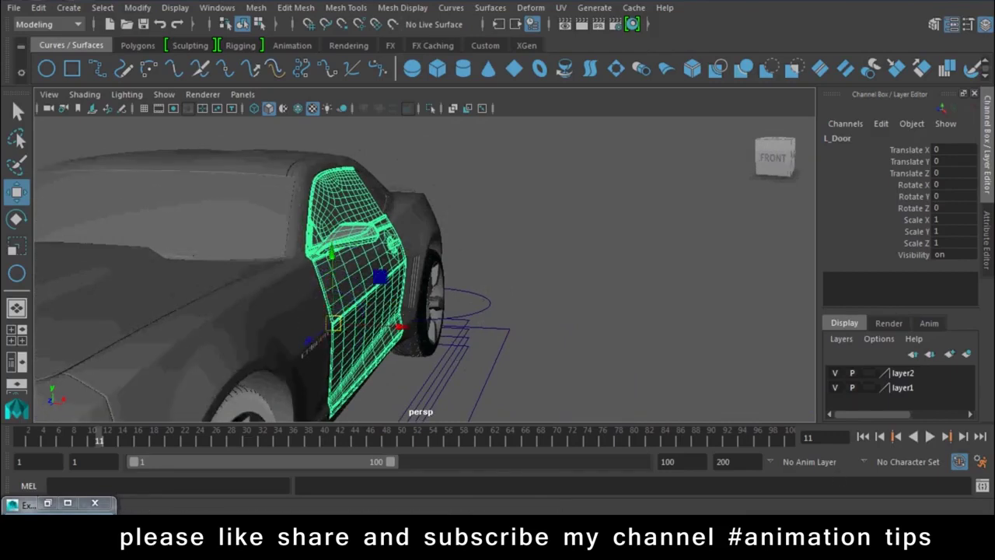
pyautogui.click(891, 432)
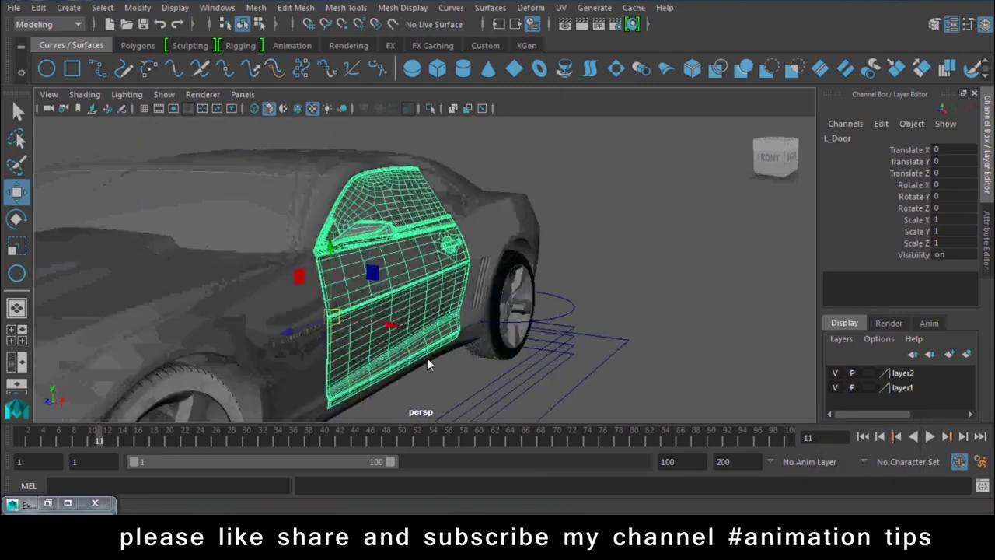
# Test-swing L_Door around its hinge, undo the rotation, and deselect it.
pyautogui.keyDown('alt'); pyautogui.moveTo(427, 358); pyautogui.dragTo(311, 354); pyautogui.keyUp('alt')
pyautogui.press('e')
pyautogui.moveTo(355, 325)
pyautogui.mouseDown()
pyautogui.moveTo(348, 333)
pyautogui.moveTo(289, 325)
pyautogui.moveTo(444, 359)
pyautogui.moveTo(528, 353)
pyautogui.moveTo(561, 339)
pyautogui.moveTo(587, 269)
pyautogui.moveTo(544, 299)
pyautogui.moveTo(360, 240)
pyautogui.moveTo(392, 291)
pyautogui.mouseUp()
pyautogui.hotkey('ctrl', 'z')
pyautogui.press('w')
pyautogui.click(583, 259)
# Open the Windows Computer drives window from the Start menu.
pyautogui.keyDown('alt'); pyautogui.moveTo(502, 293); pyautogui.dragTo(442, 294); pyautogui.keyUp('alt')
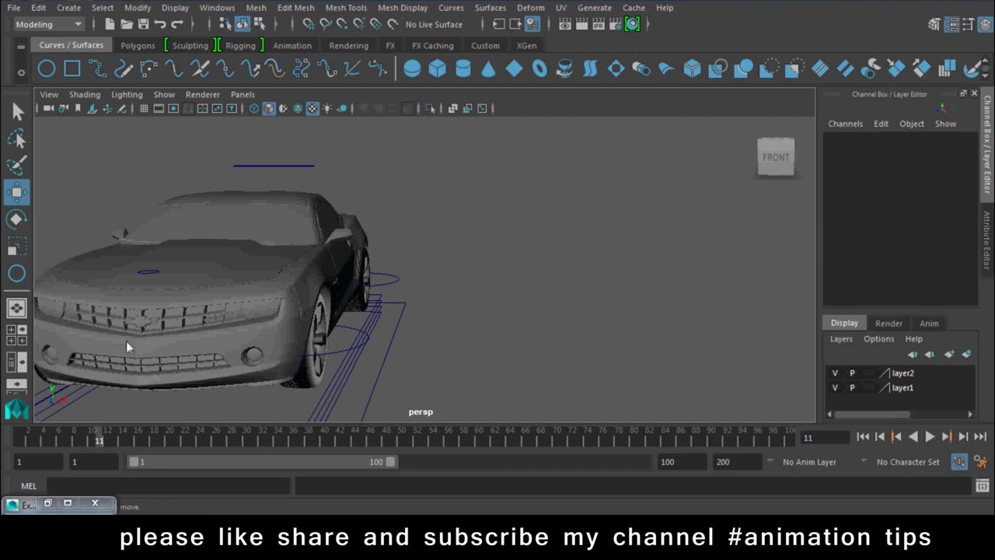
pyautogui.scroll(-3, 482, 311)
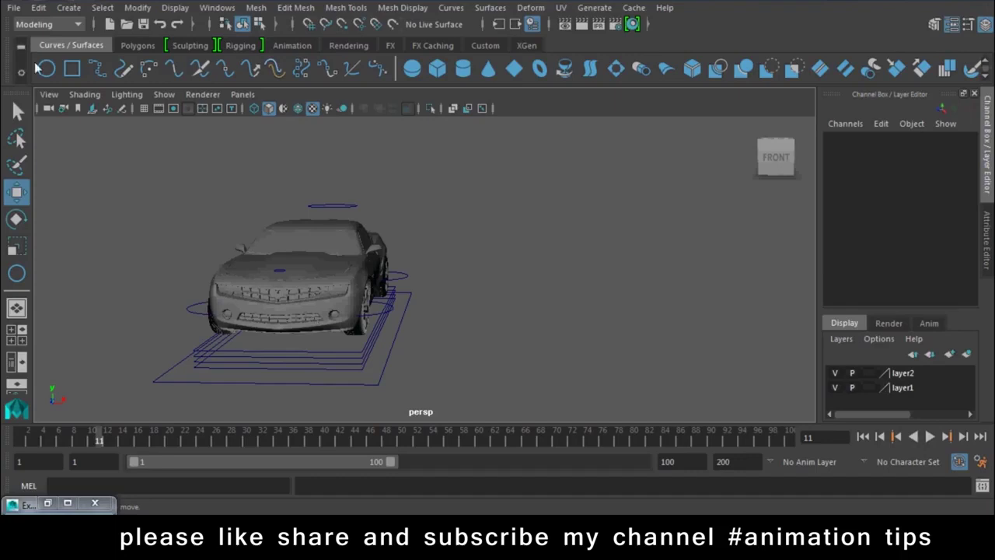
pyautogui.click(11, 504)
pyautogui.click(226, 285)
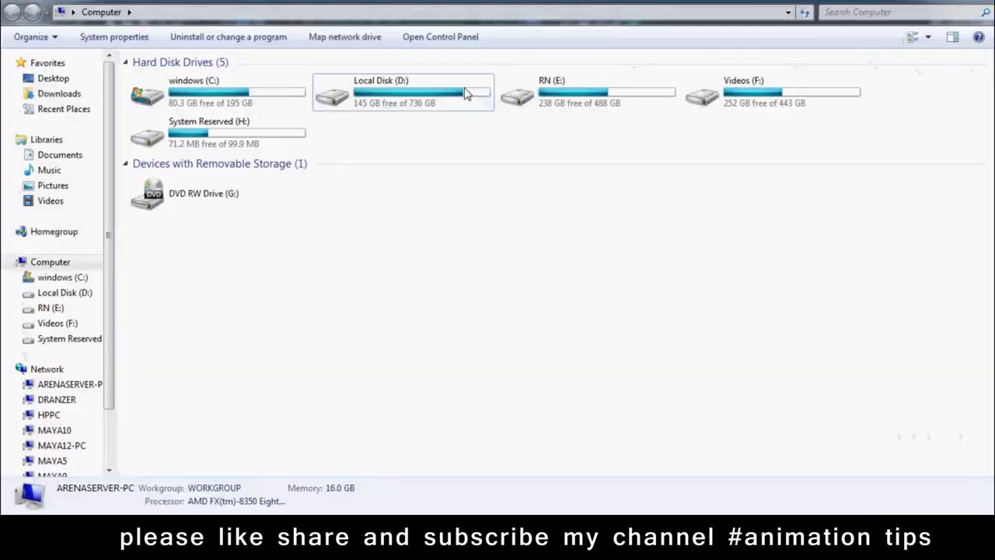
# Browse to D:\mel, select the FacialGUI and rig101wireControllers scripts, and return to Maya.
pyautogui.doubleClick(413, 92)
pyautogui.click(868, 529)
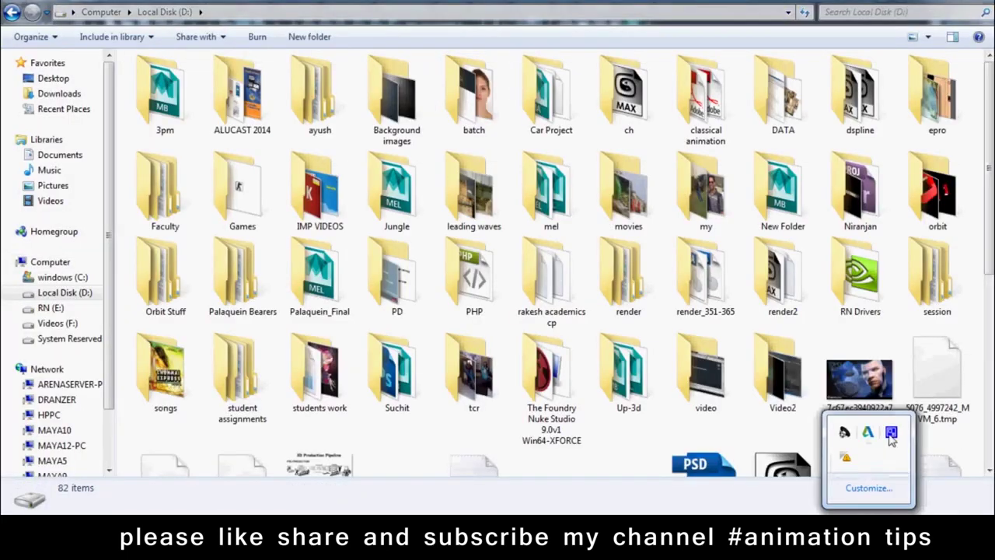
pyautogui.click(891, 431)
pyautogui.click(183, 178)
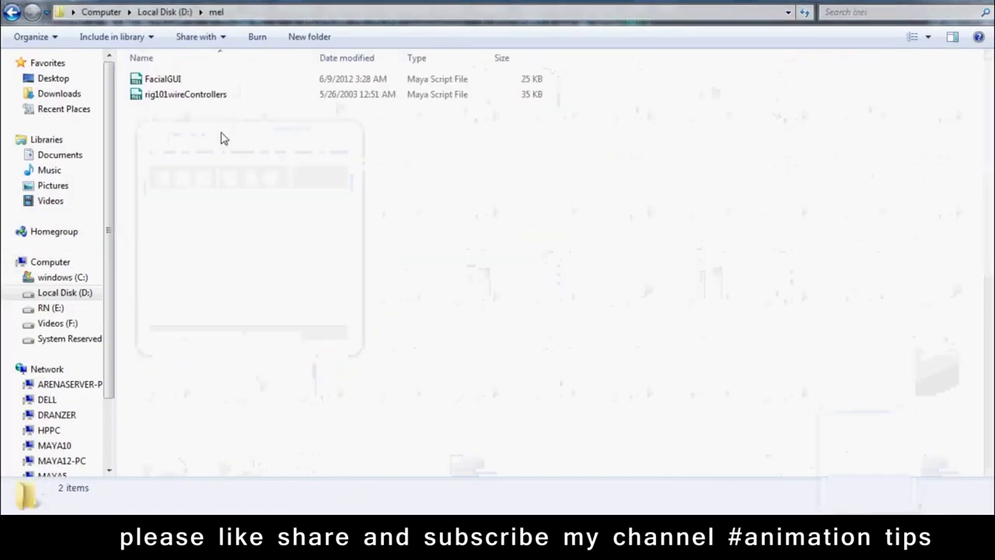
pyautogui.moveTo(178, 128)
pyautogui.mouseDown()
pyautogui.moveTo(179, 81)
pyautogui.moveTo(170, 84)
pyautogui.mouseUp()
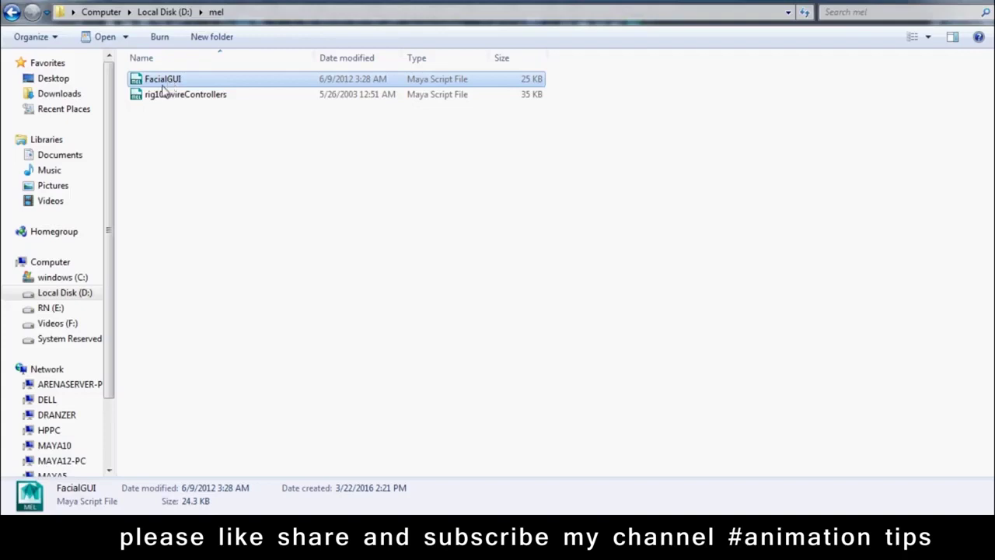
pyautogui.click(160, 98)
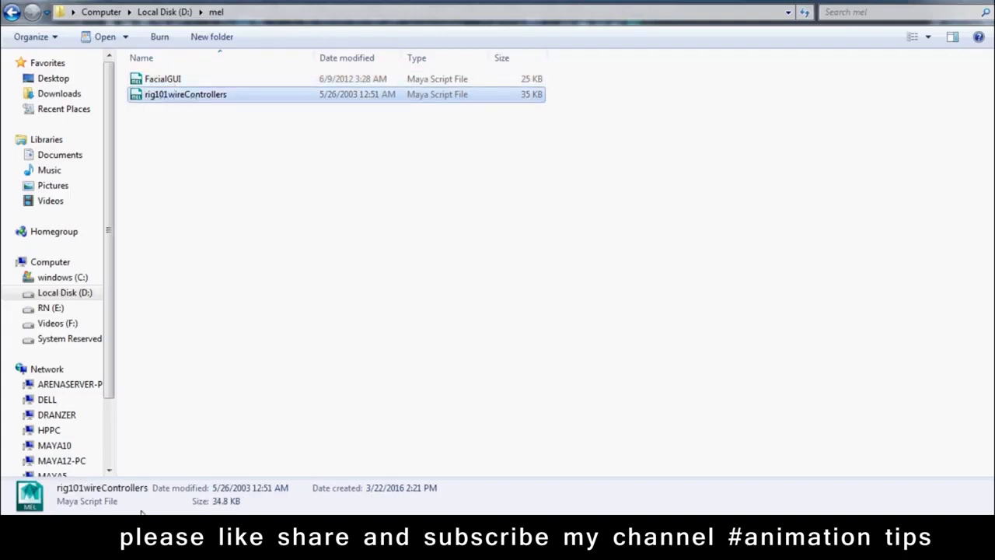
pyautogui.moveTo(142, 512)
pyautogui.click(272, 447)
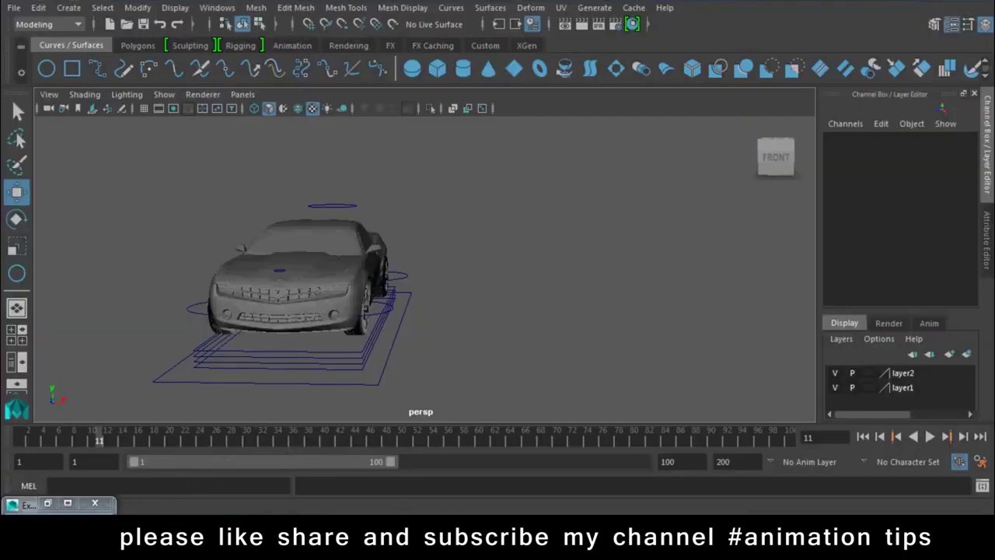
# Open the Script Editor, enlarge it at the top-left, and clear its history.
pyautogui.click(982, 486)
pyautogui.moveTo(485, 138)
pyautogui.mouseDown()
pyautogui.moveTo(123, 23)
pyautogui.moveTo(261, 26)
pyautogui.mouseUp()
pyautogui.moveTo(456, 281); pyautogui.dragTo(552, 365)
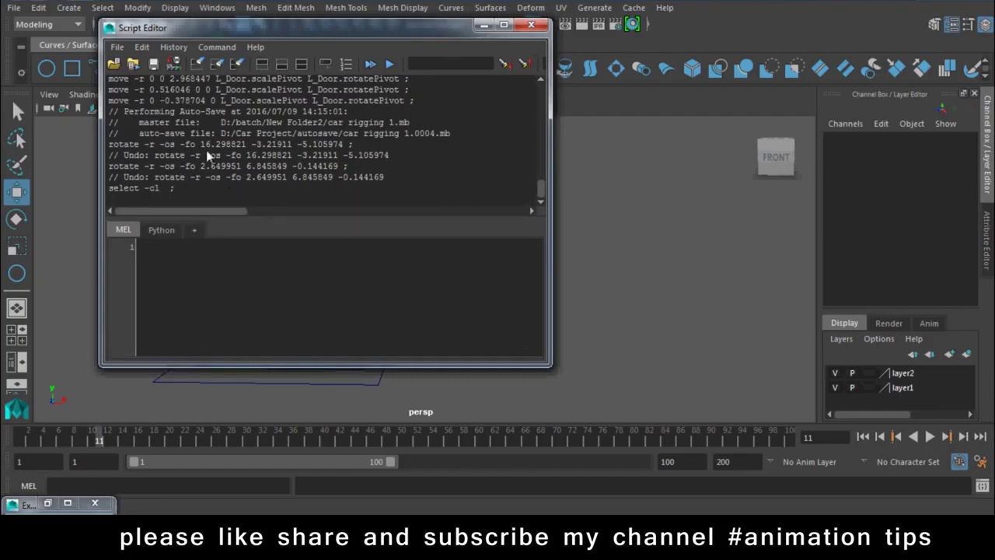
pyautogui.click(173, 47)
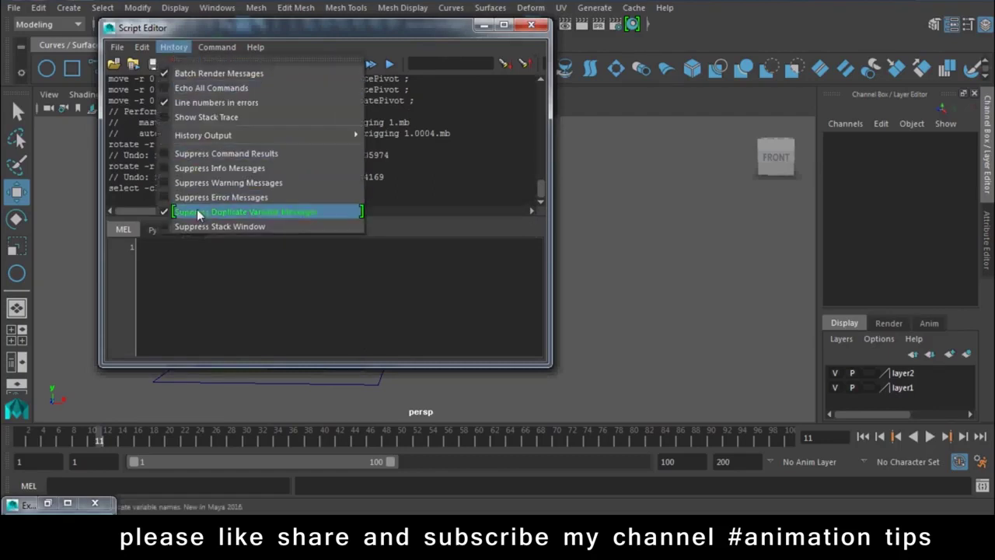
pyautogui.click(165, 230)
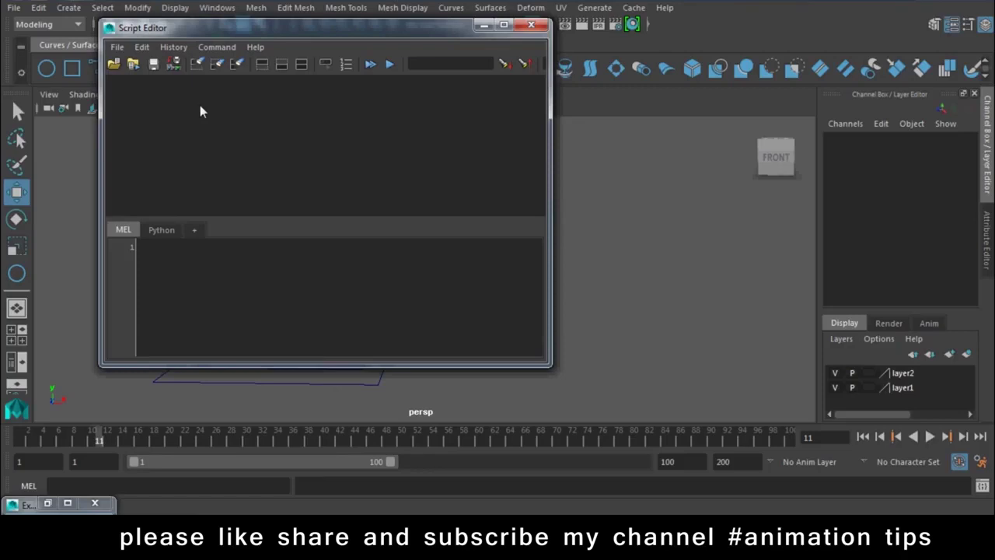
# Load FacialGUI.mel from the D:\mel folder into the Script Editor.
pyautogui.click(116, 48)
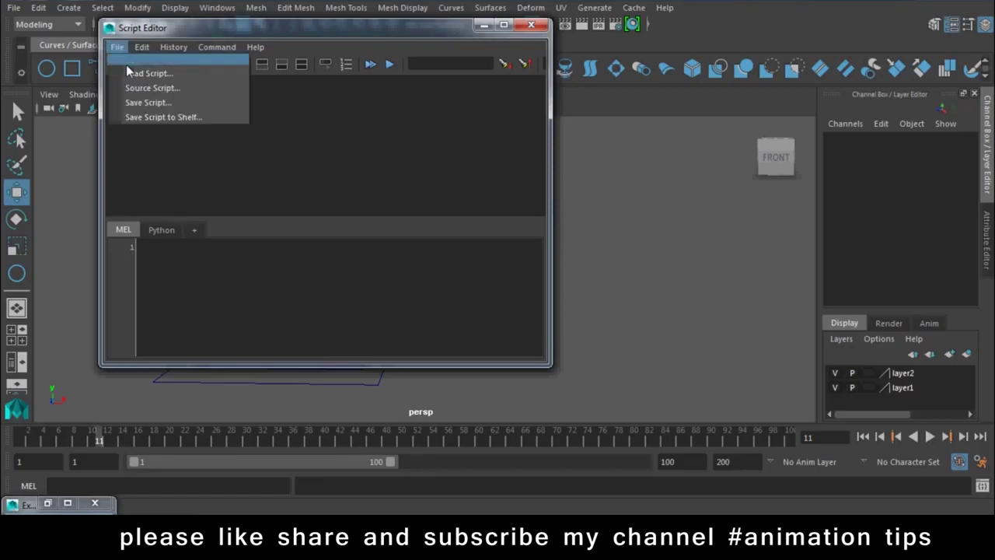
pyautogui.click(148, 76)
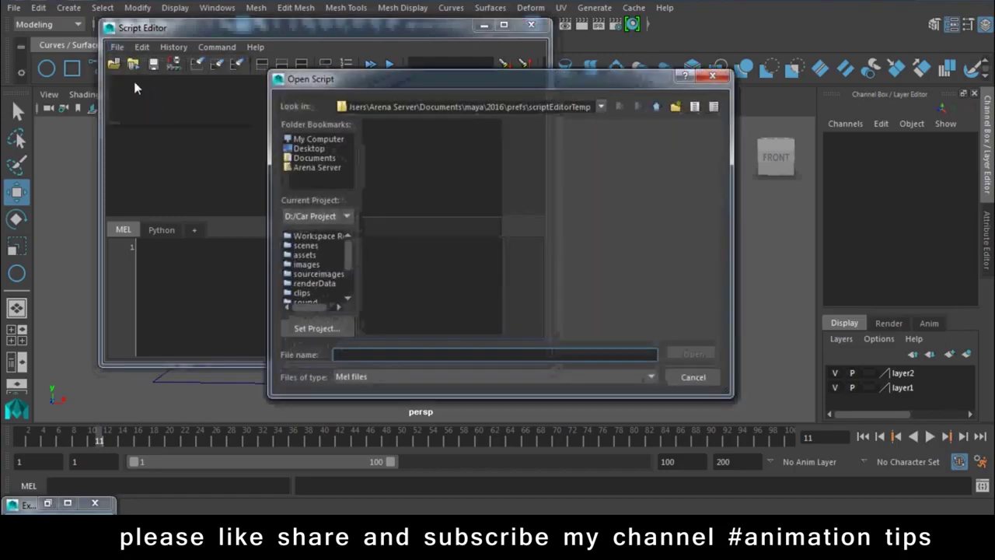
pyautogui.click(315, 138)
pyautogui.doubleClick(408, 136)
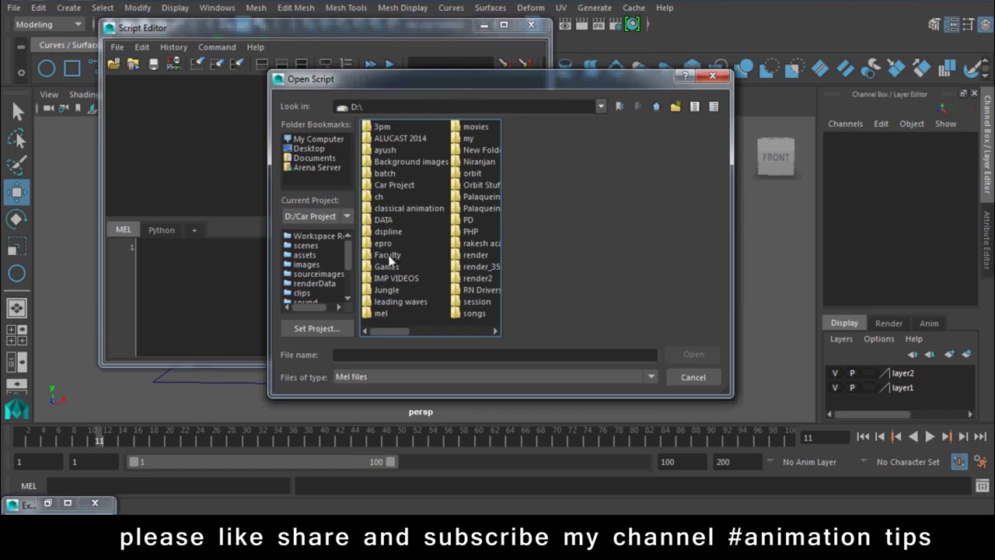
pyautogui.click(390, 258)
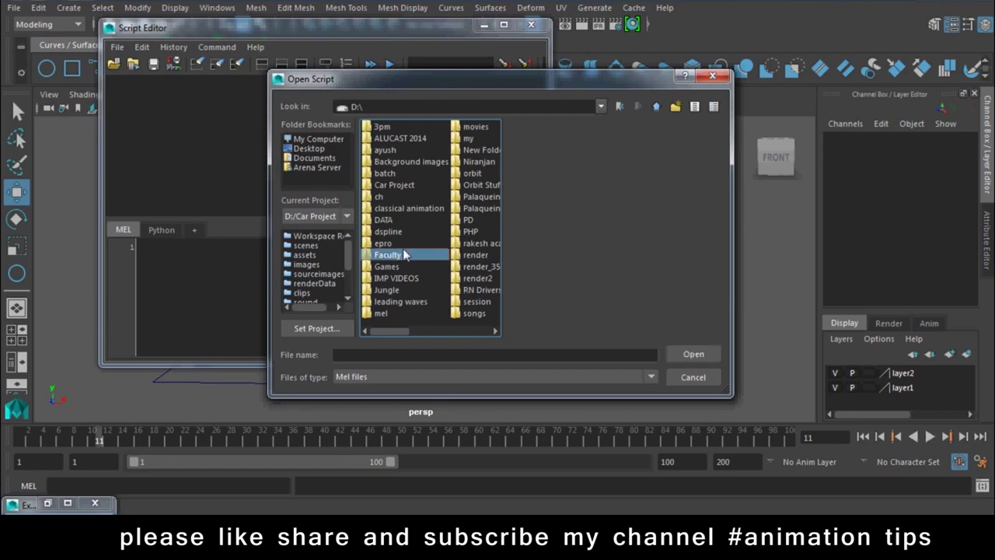
pyautogui.doubleClick(381, 313)
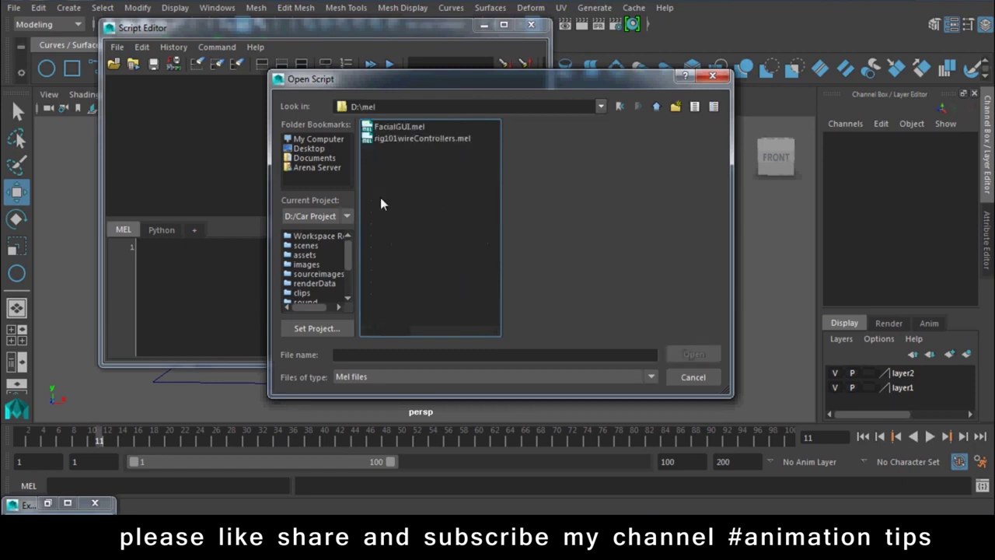
pyautogui.click(393, 127)
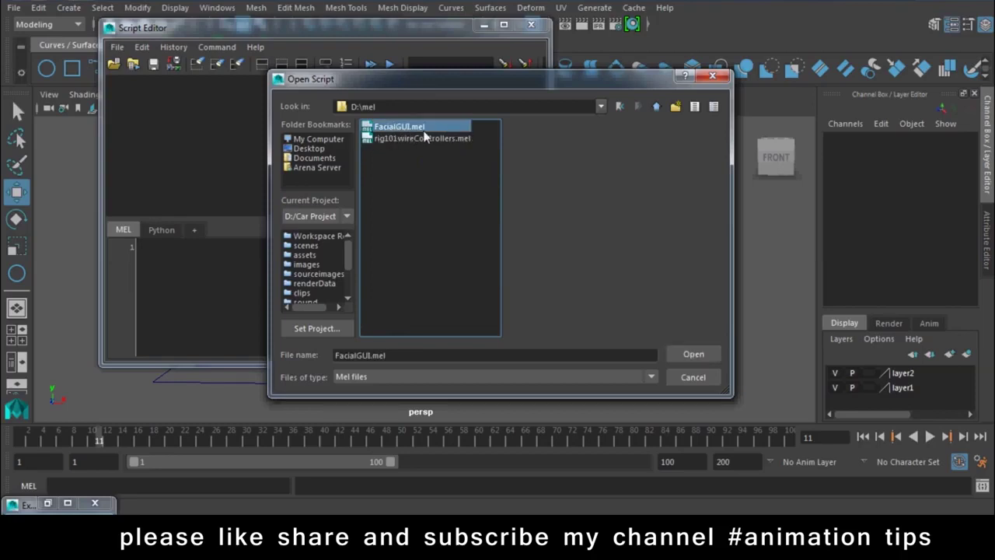
pyautogui.click(693, 355)
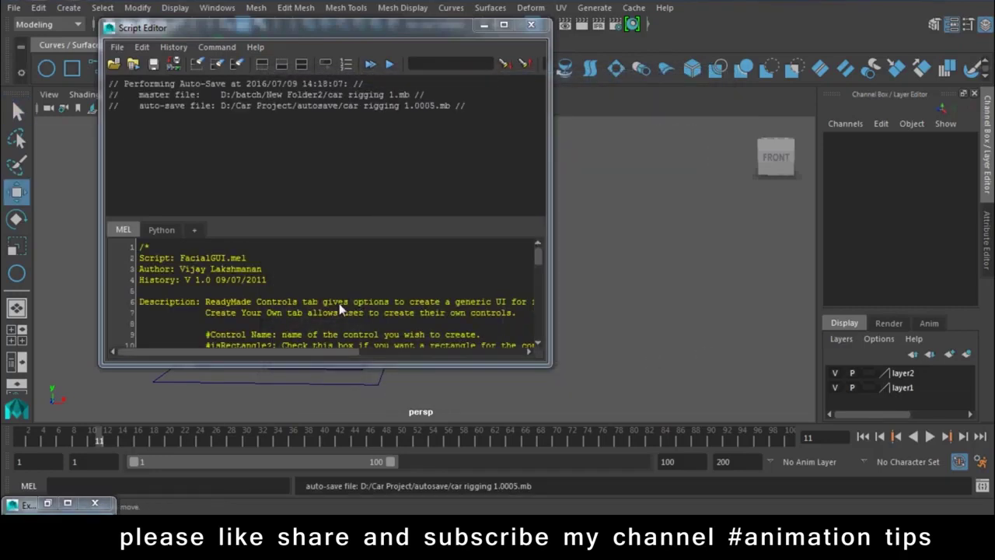
# Scroll through the 725-line FacialGUI script and execute it with Ctrl+Enter.
pyautogui.scroll(-8, 339, 309)
pyautogui.scroll(-8, 339, 309)
pyautogui.scroll(-8, 339, 309)
pyautogui.scroll(-8, 284, 280)
pyautogui.scroll(-10, 284, 280)
pyautogui.scroll(-10, 283, 280)
pyautogui.moveTo(538, 276); pyautogui.dragTo(540, 351)
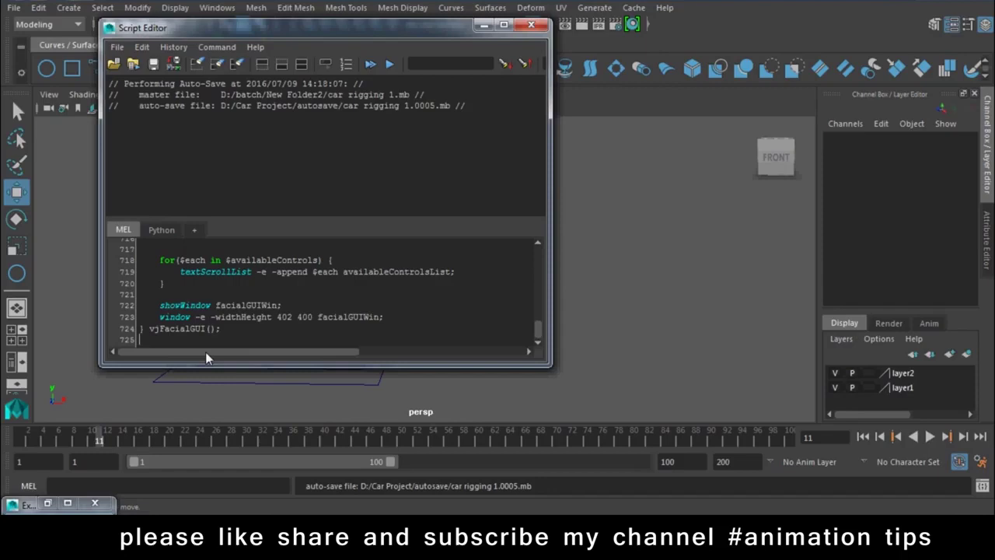
pyautogui.hotkey('ctrl', 'Return')
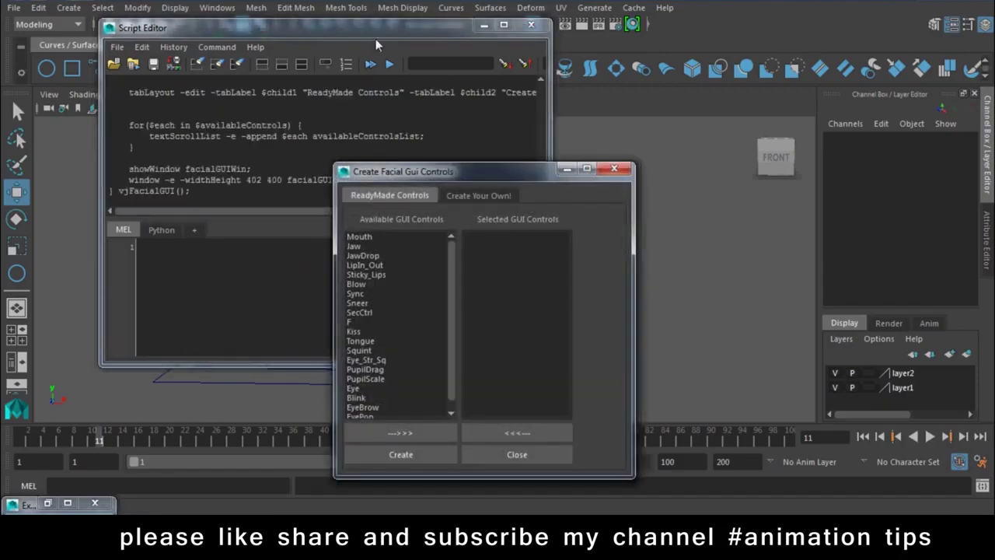
# Arrange the windows and create the Mouth control from Create Facial Gui Controls.
pyautogui.moveTo(376, 30); pyautogui.dragTo(897, 275)
pyautogui.moveTo(437, 172); pyautogui.dragTo(729, 82)
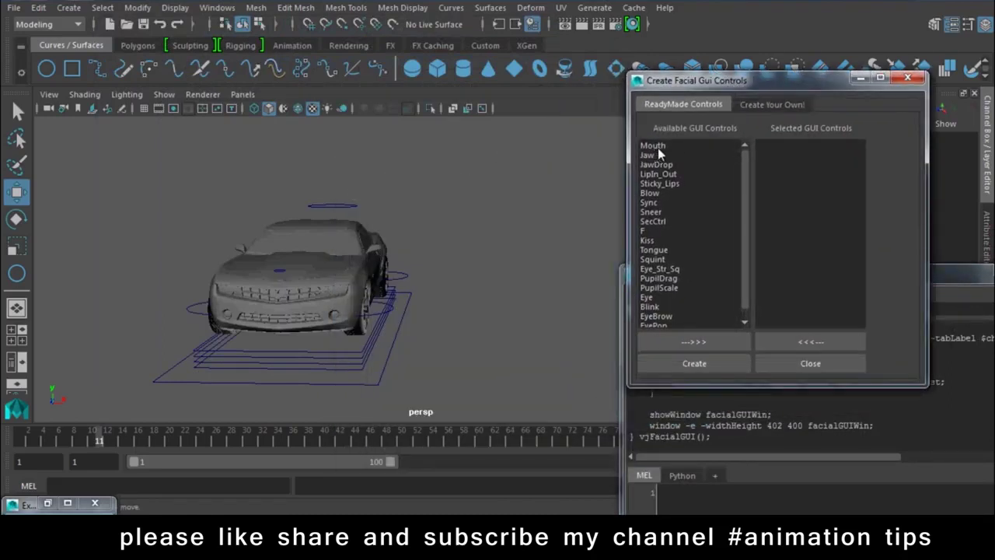
pyautogui.click(657, 148)
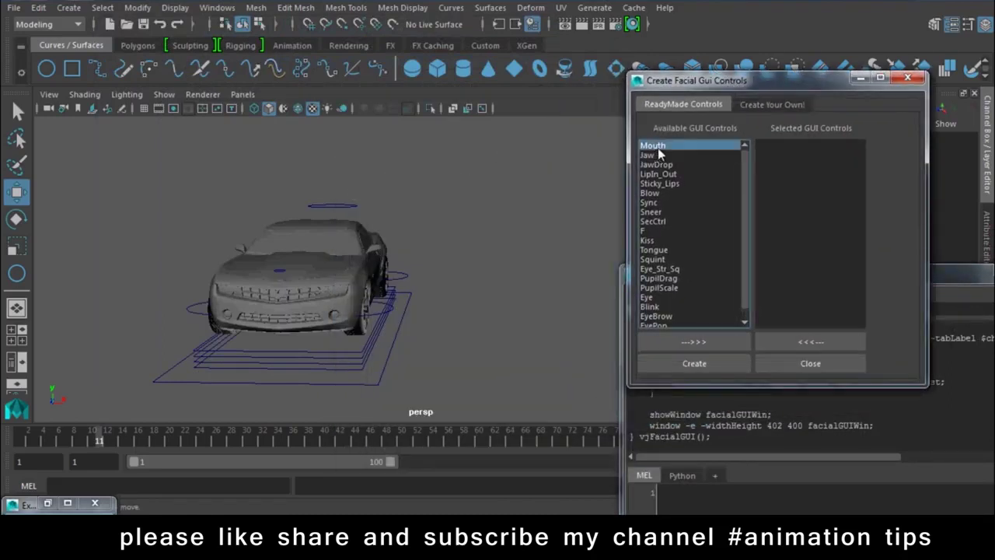
pyautogui.click(712, 372)
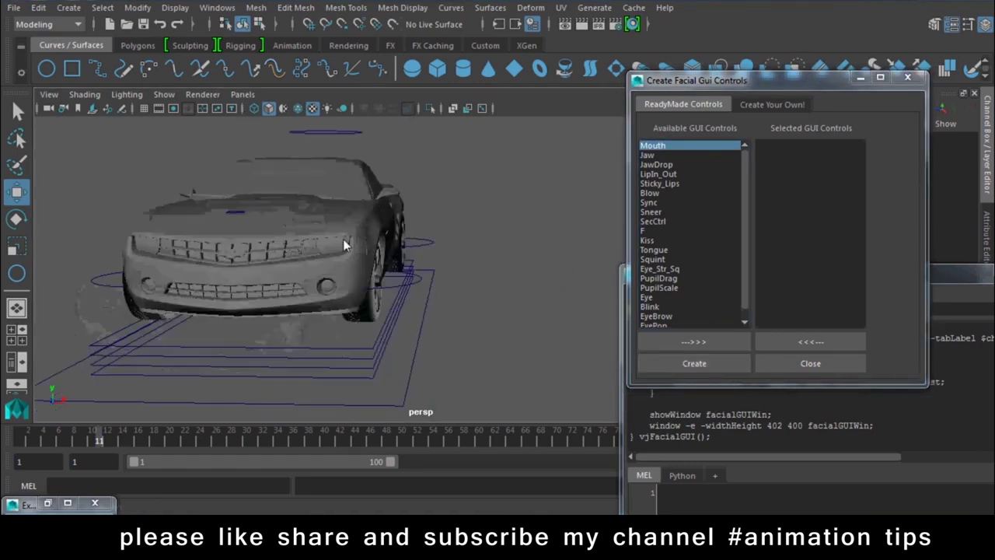
# Switch the viewport to wireframe and start a new empty scene.
pyautogui.press('4')
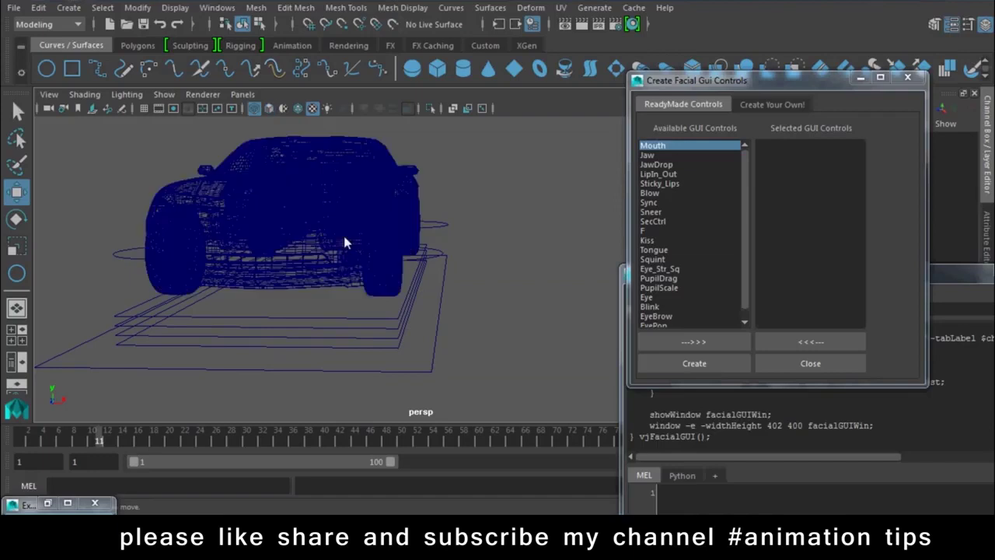
pyautogui.click(13, 8)
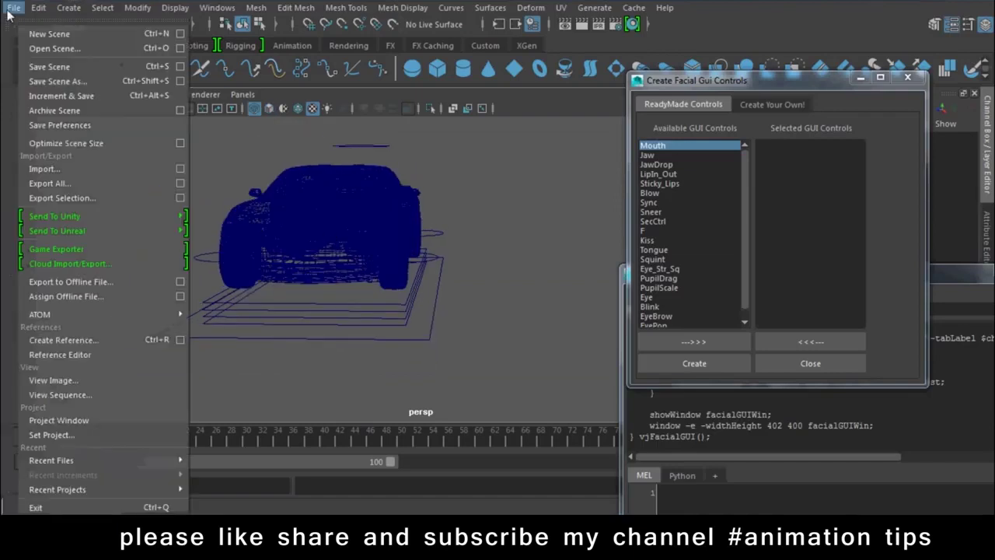
pyautogui.click(49, 34)
# Discard the old scene, show the grid, and build the Mouth and Jaw facial GUI controls.
pyautogui.click(432, 258)
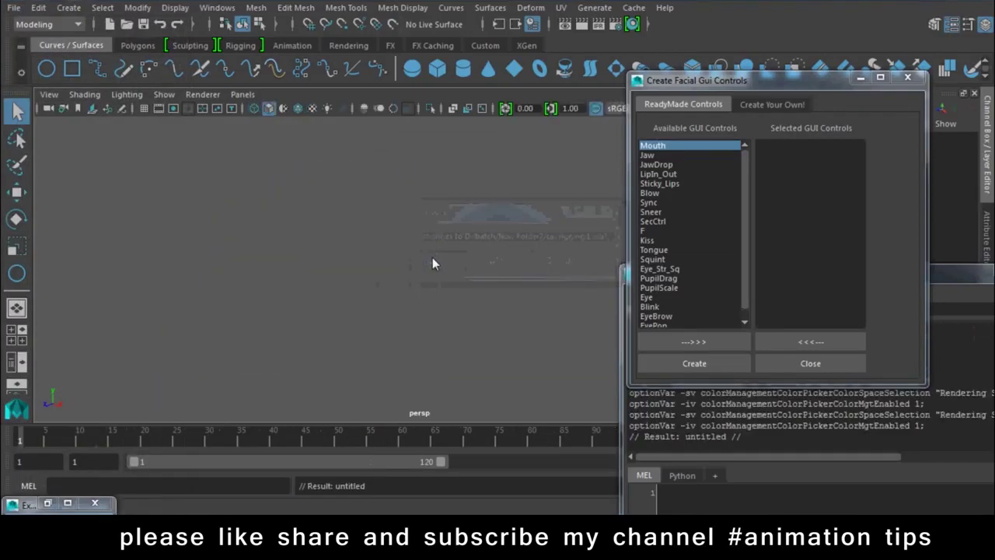
pyautogui.click(145, 109)
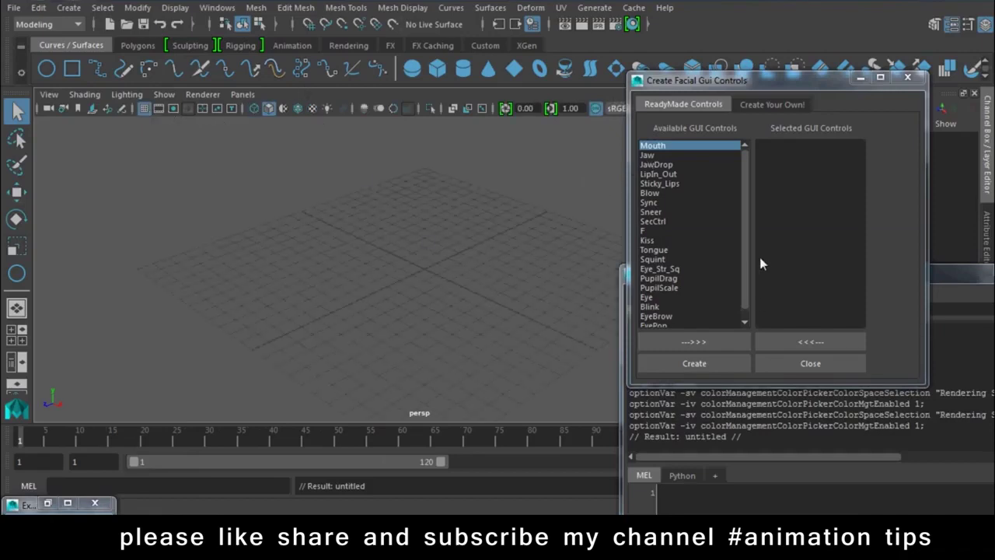
pyautogui.click(709, 341)
pyautogui.click(653, 155)
pyautogui.click(686, 340)
pyautogui.click(695, 364)
# Move Mouth_L_Box_Ctrl out of its frame, then start a new empty scene.
pyautogui.click(437, 284)
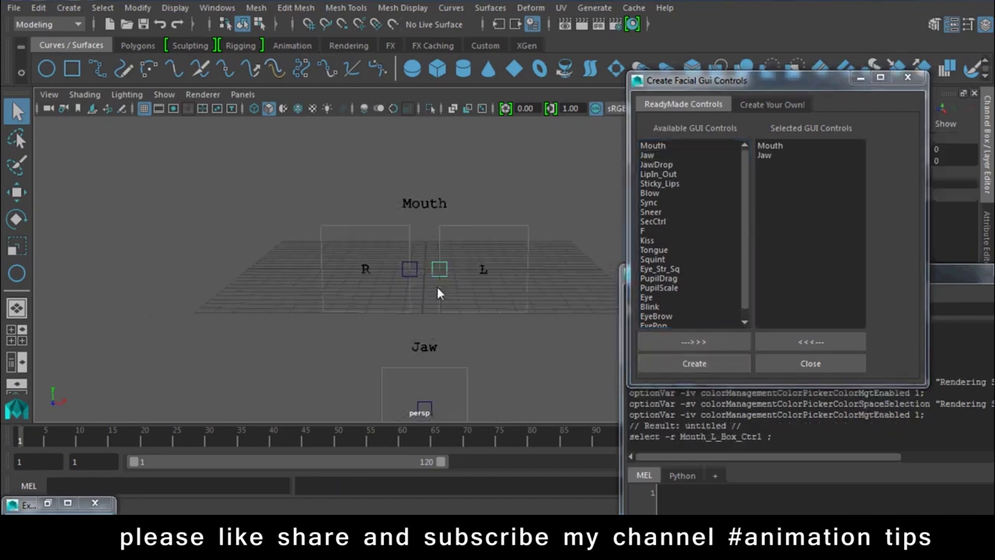
pyautogui.press('w')
pyautogui.moveTo(409, 275)
pyautogui.keyDown('alt'); pyautogui.mouseDown()
pyautogui.moveTo(392, 270)
pyautogui.moveTo(443, 213)
pyautogui.moveTo(498, 225)
pyautogui.mouseUp(); pyautogui.keyUp('alt')
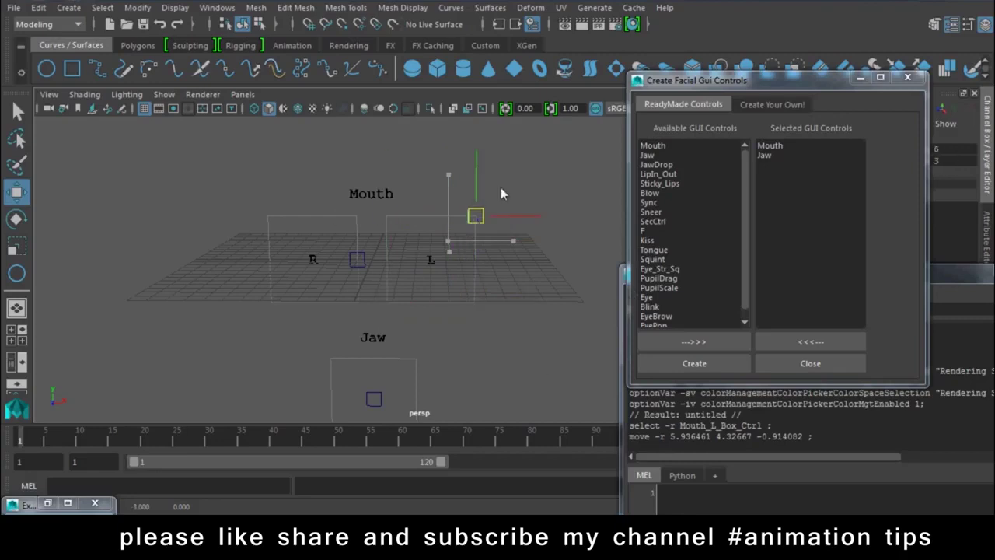
pyautogui.moveTo(497, 225); pyautogui.dragTo(475, 268)
pyautogui.click(5, 10)
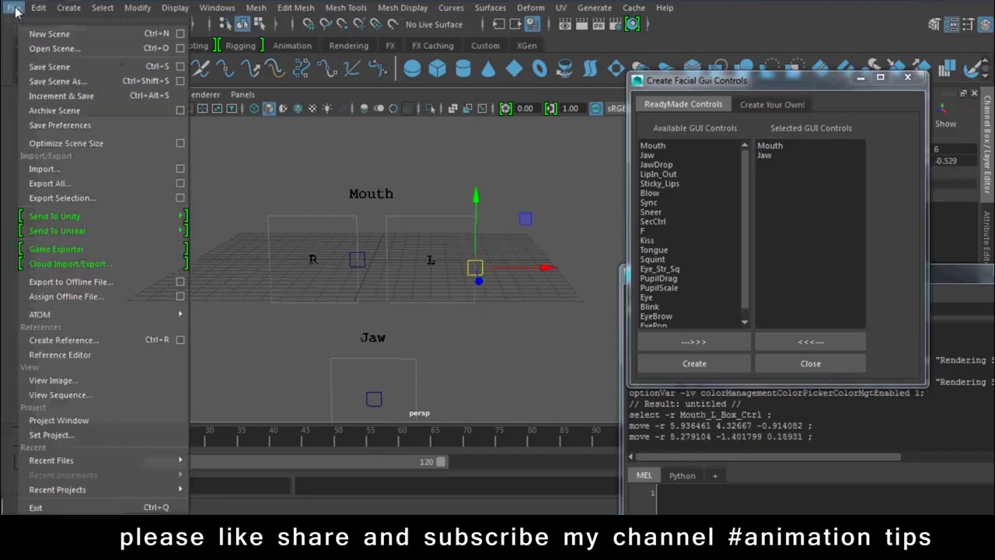
pyautogui.click(42, 42)
# Discard the unsaved scene and build Mouth, Jaw and Tongue facial GUI controls.
pyautogui.click(498, 260)
pyautogui.moveTo(670, 284); pyautogui.dragTo(665, 251)
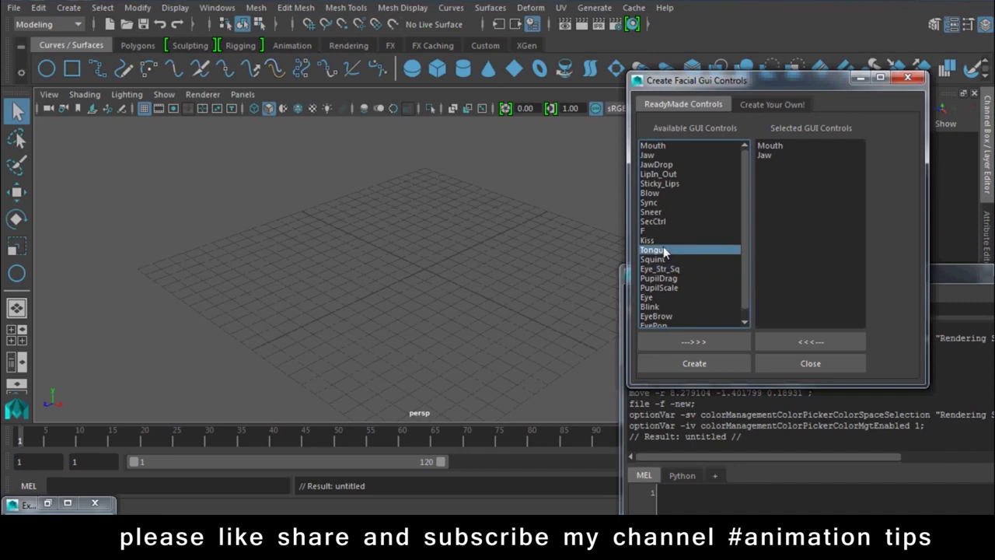
pyautogui.click(695, 342)
pyautogui.click(702, 363)
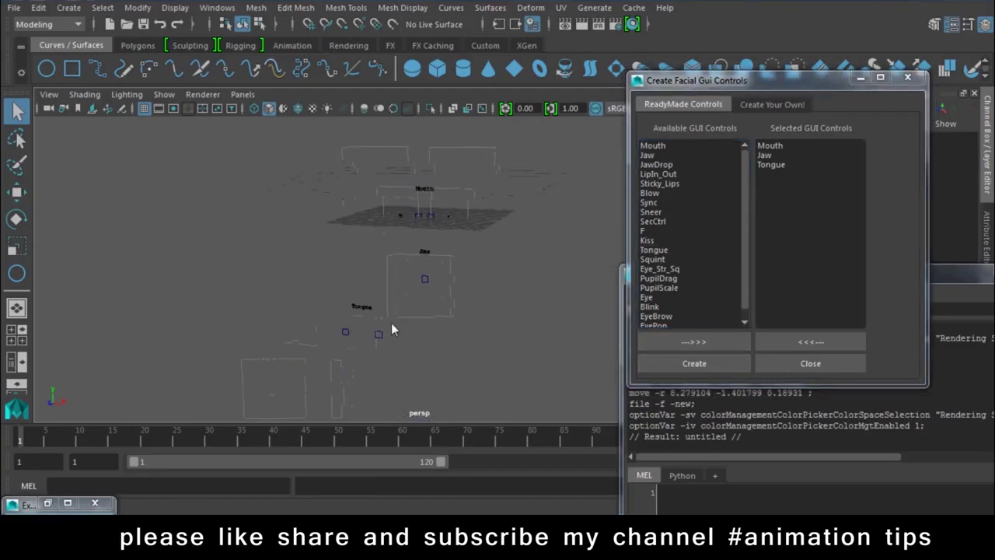
# Test-move the tongue roll slider, undo the move, and close the facial GUI window.
pyautogui.click(359, 354)
pyautogui.scroll(3, 441, 366)
pyautogui.press('w')
pyautogui.moveTo(426, 235); pyautogui.dragTo(426, 288)
pyautogui.hotkey('ctrl', 'z')
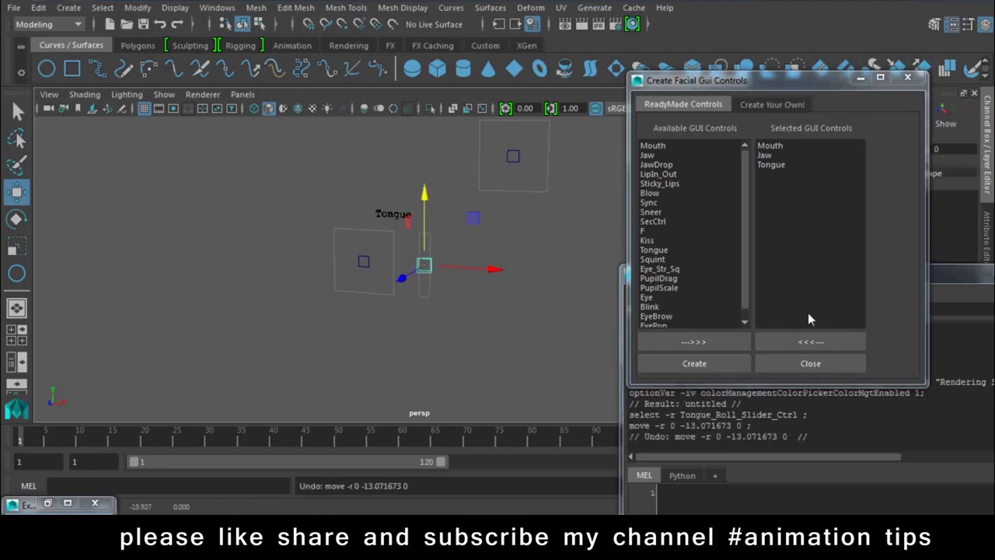
pyautogui.click(806, 370)
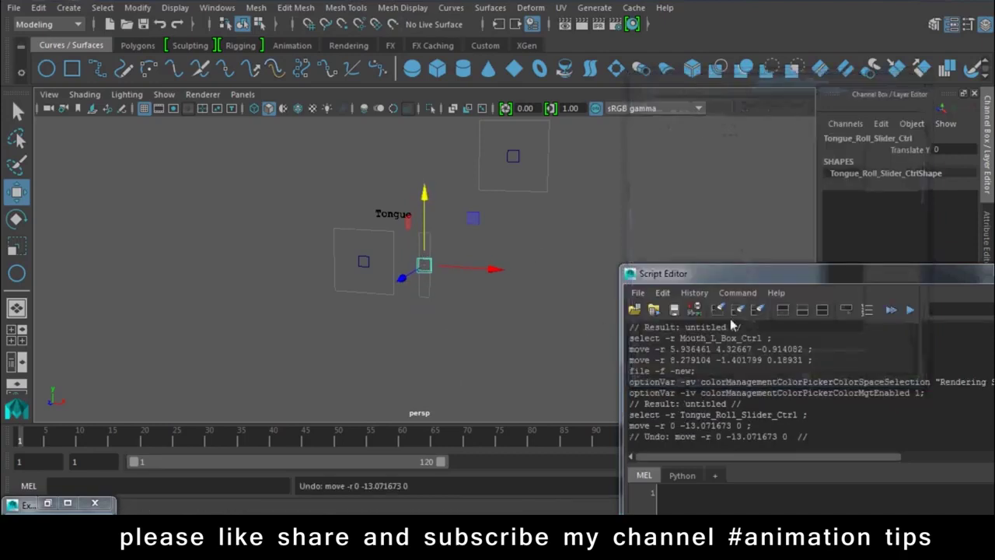
# Clear the Script Editor history, load FacialGUI.mel and drag the whole script onto the Custom shelf.
pyautogui.click(498, 188)
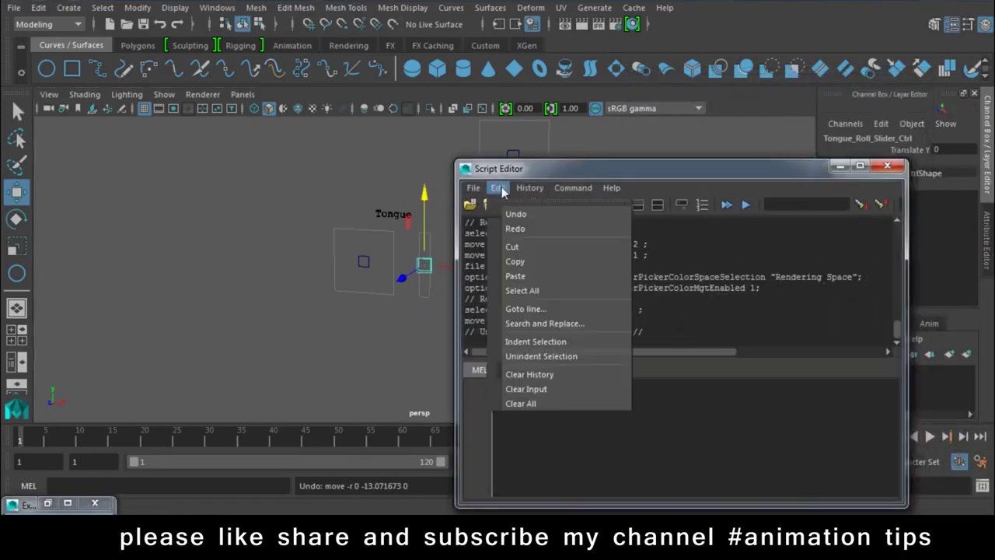
pyautogui.click(530, 374)
pyautogui.click(485, 46)
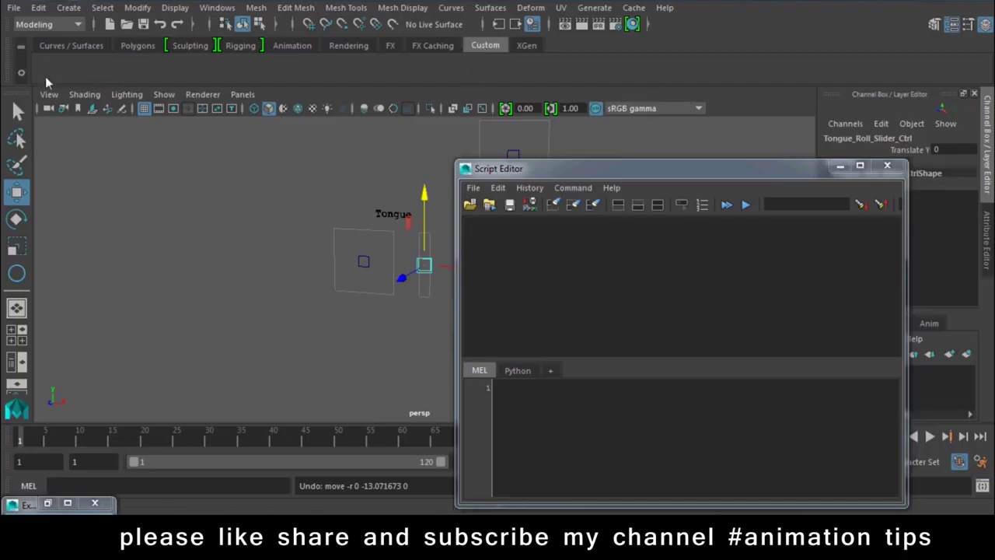
pyautogui.moveTo(534, 170); pyautogui.dragTo(516, 114)
pyautogui.click(455, 132)
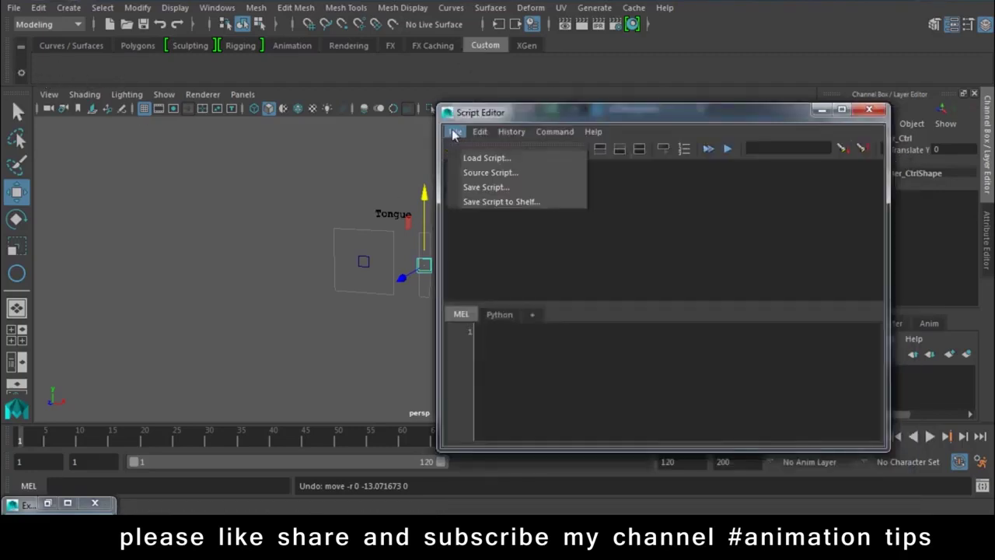
pyautogui.click(474, 158)
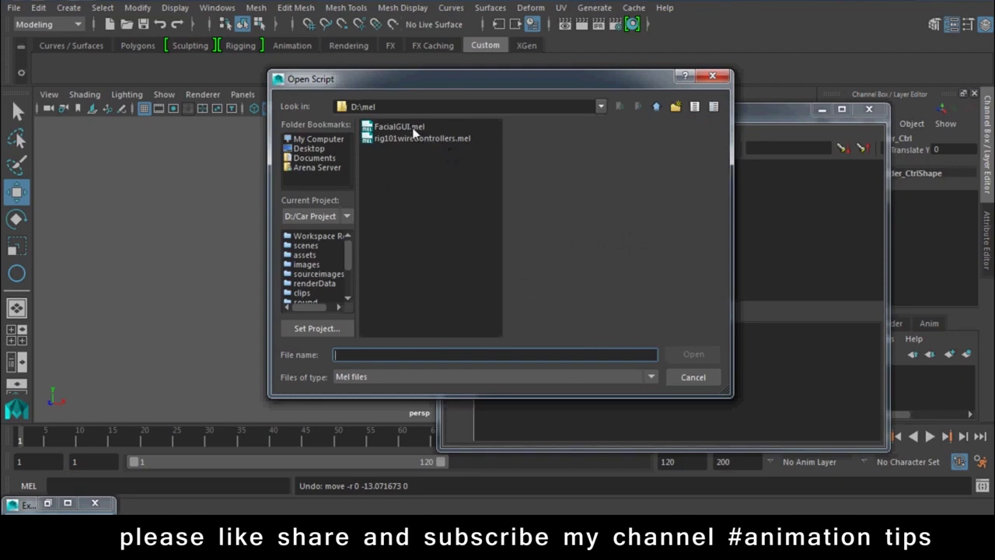
pyautogui.doubleClick(412, 129)
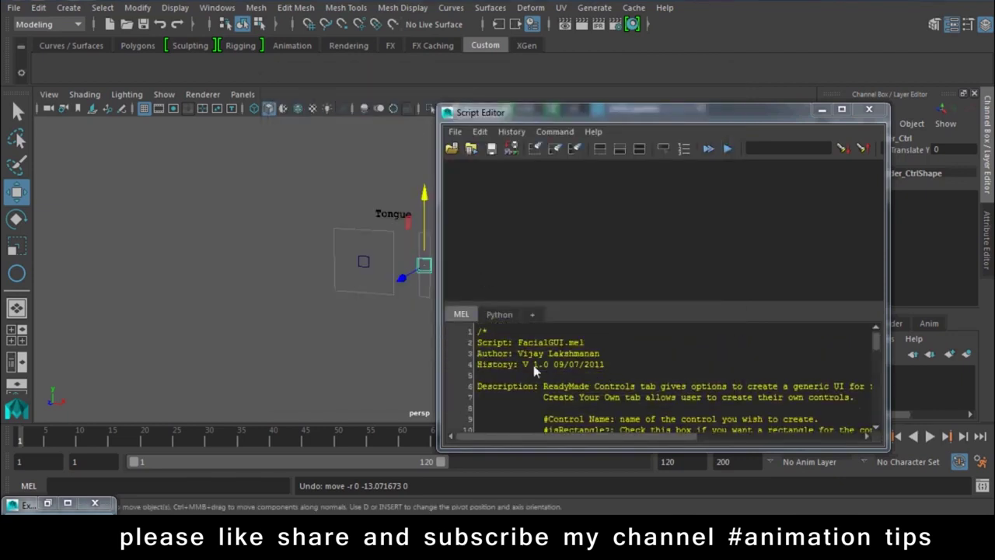
pyautogui.moveTo(479, 334); pyautogui.dragTo(507, 401)
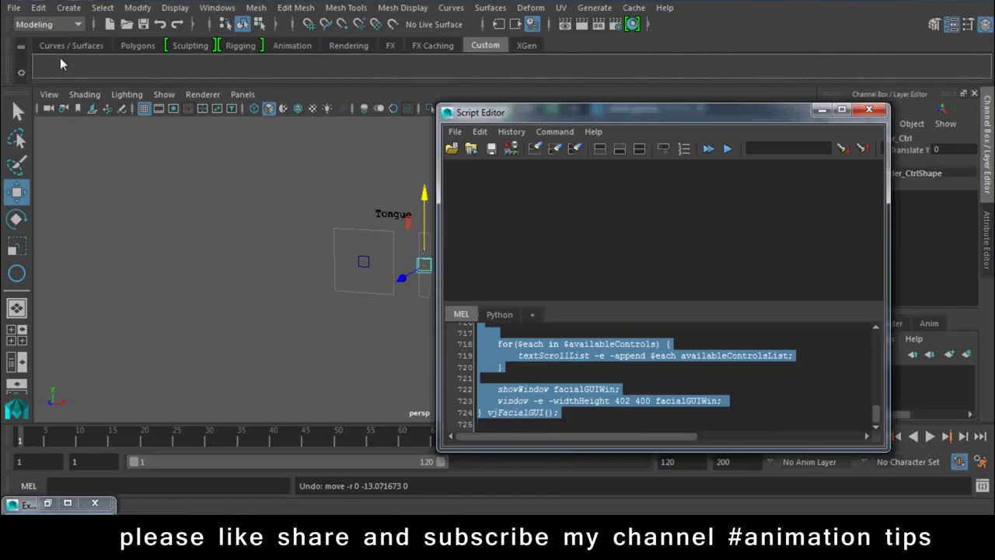
pyautogui.moveTo(48, 64); pyautogui.dragTo(47, 65, button='middle')
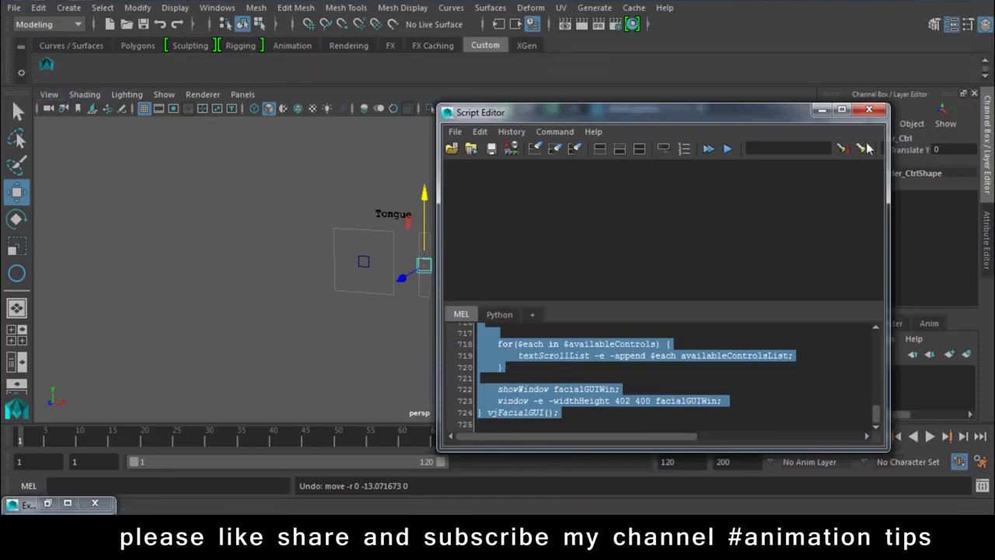
# Test the new shelf button by opening and closing the facial GUI window twice, then reopen the Script Editor.
pyautogui.click(870, 111)
pyautogui.click(47, 67)
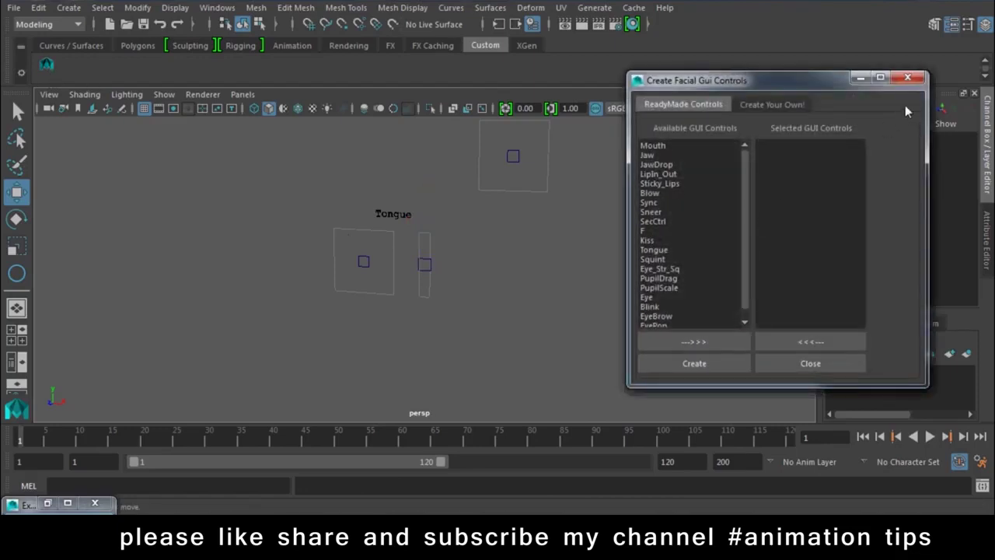
pyautogui.click(907, 77)
pyautogui.click(47, 64)
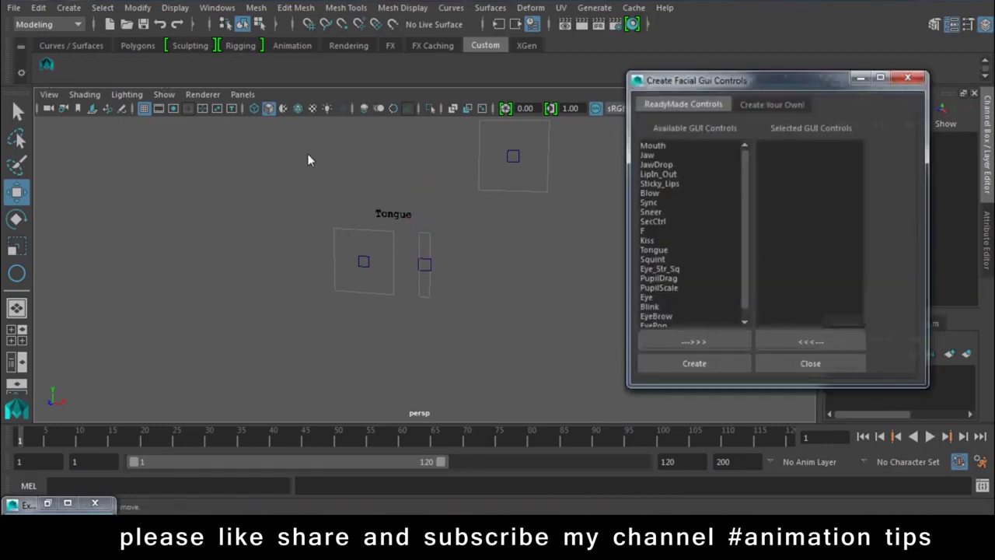
pyautogui.click(907, 76)
pyautogui.click(982, 486)
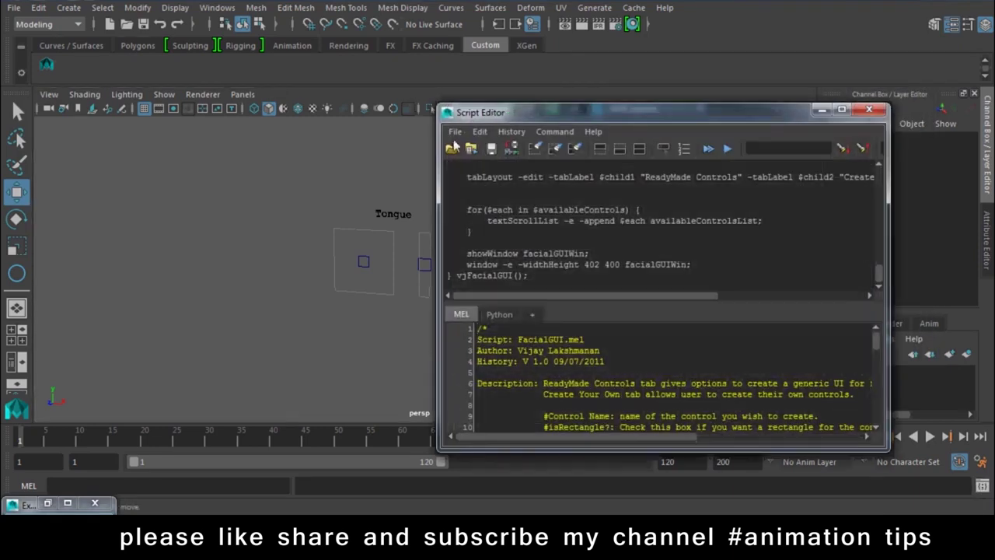
# Clear the history and load rig101wireControllers.mel from the D drive's mel folder.
pyautogui.click(481, 132)
pyautogui.click(494, 317)
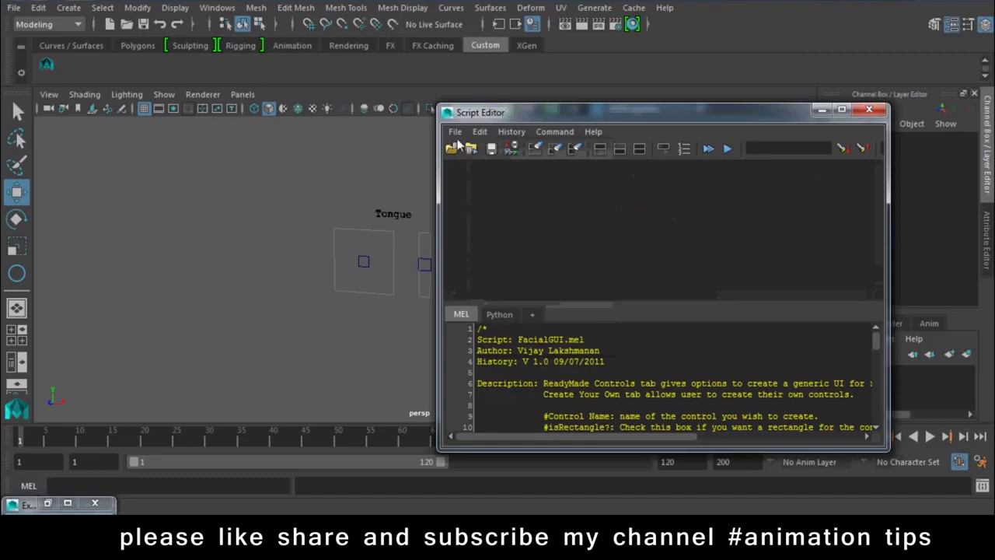
pyautogui.click(455, 132)
pyautogui.click(475, 158)
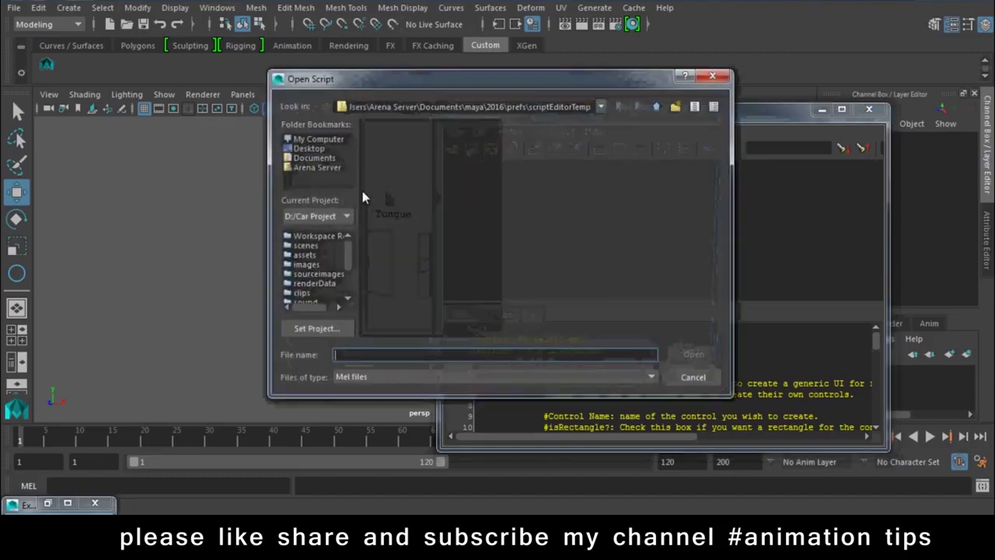
pyautogui.click(319, 139)
pyautogui.doubleClick(398, 139)
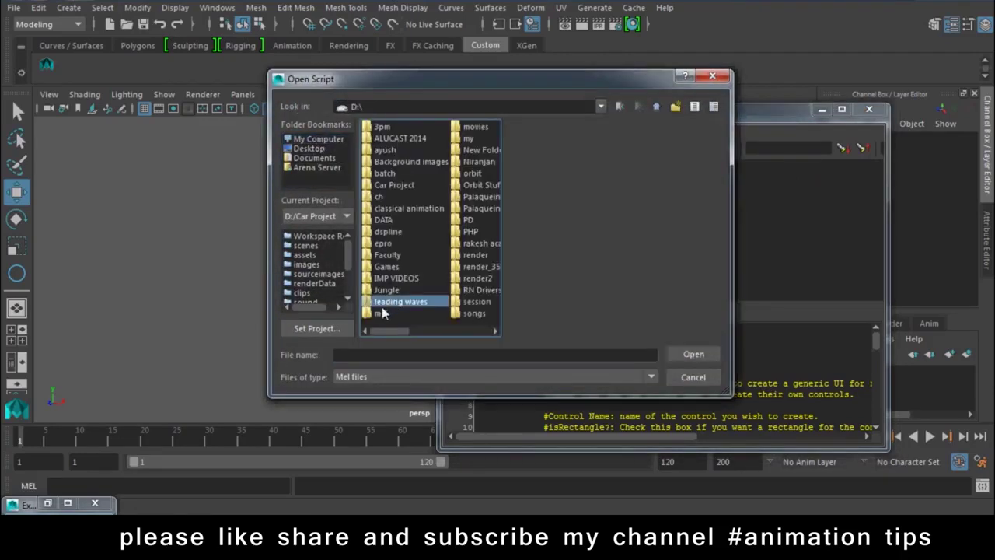
pyautogui.doubleClick(395, 300)
pyautogui.click(396, 138)
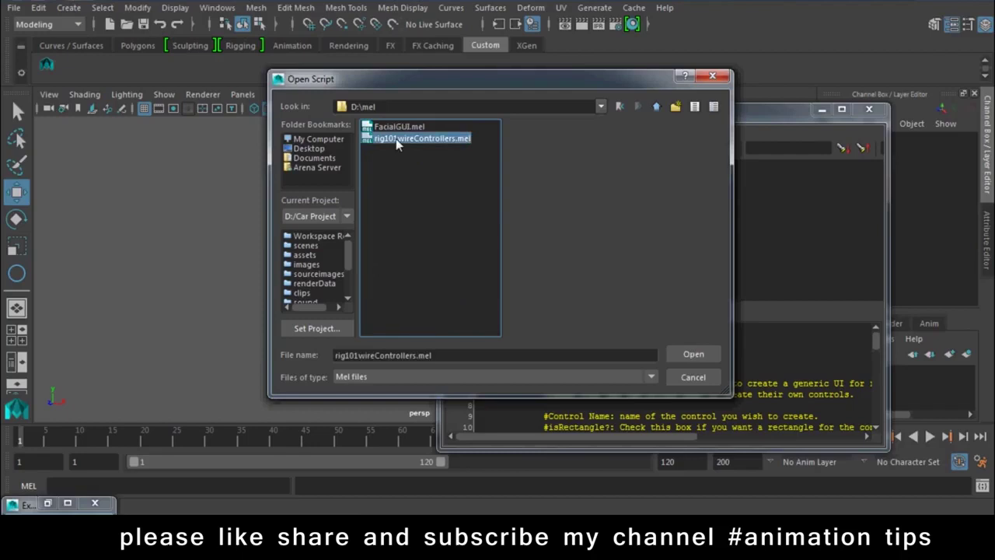
pyautogui.doubleClick(396, 139)
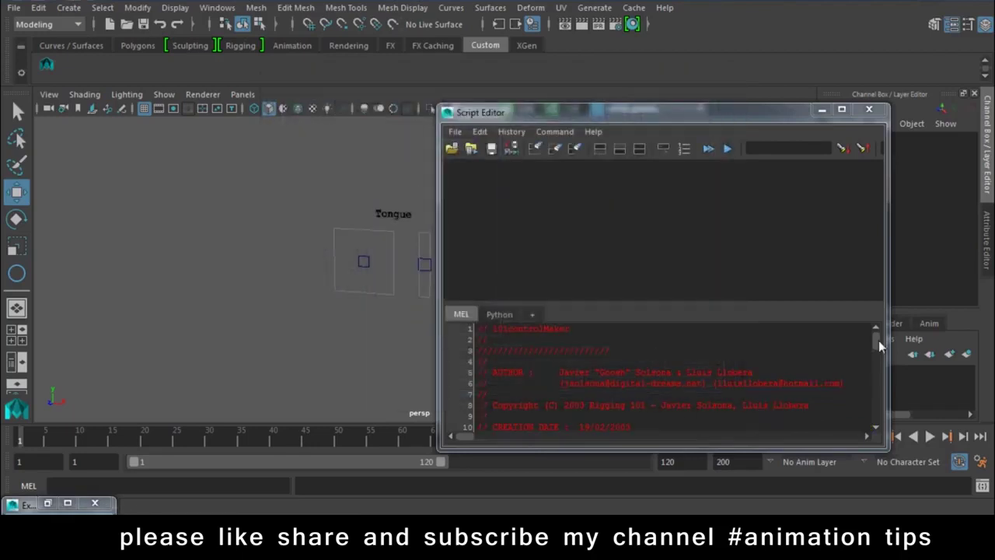
# Enlarge the Script Editor and find the rig101wireControllers command in the script's usage notes.
pyautogui.moveTo(878, 342); pyautogui.dragTo(877, 440)
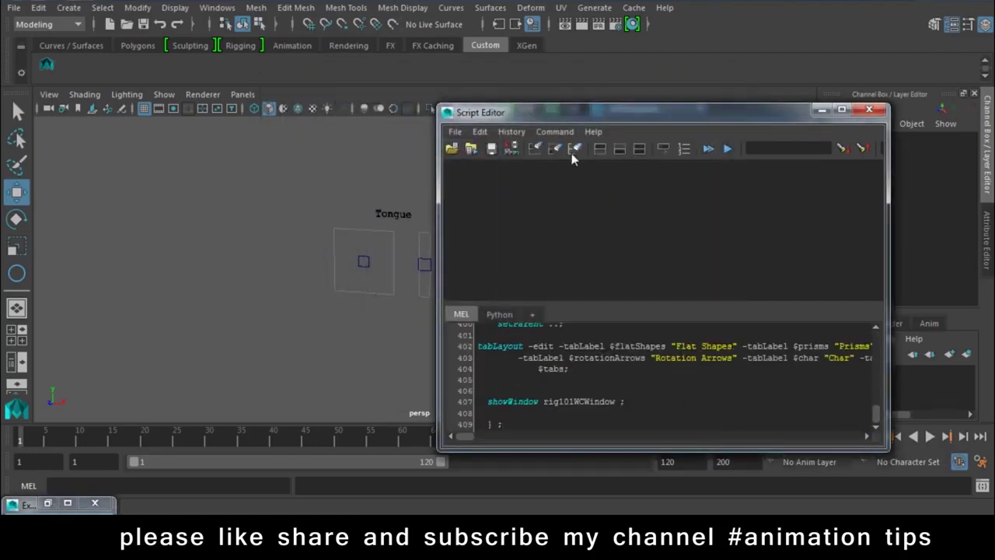
pyautogui.moveTo(560, 113); pyautogui.dragTo(424, 56)
pyautogui.moveTo(753, 397); pyautogui.dragTo(821, 505)
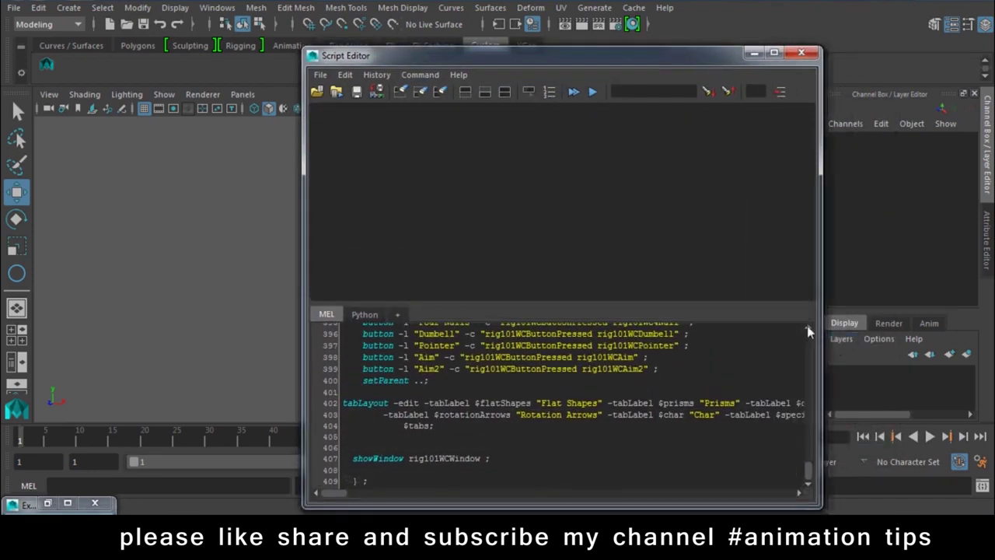
pyautogui.scroll(2, 807, 326)
pyautogui.scroll(2, 807, 325)
pyautogui.scroll(1, 807, 324)
pyautogui.scroll(2, 807, 324)
pyautogui.scroll(2, 807, 325)
pyautogui.scroll(2, 807, 324)
pyautogui.moveTo(811, 470); pyautogui.dragTo(809, 338)
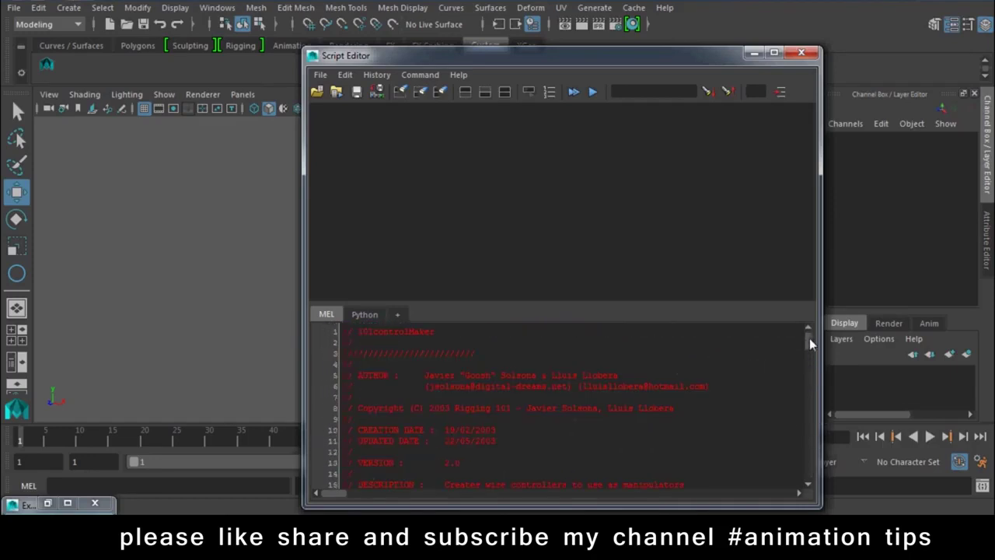
pyautogui.click(809, 484)
pyautogui.click(809, 484)
pyautogui.click(808, 485)
pyautogui.click(808, 484)
pyautogui.click(808, 485)
pyautogui.click(809, 485)
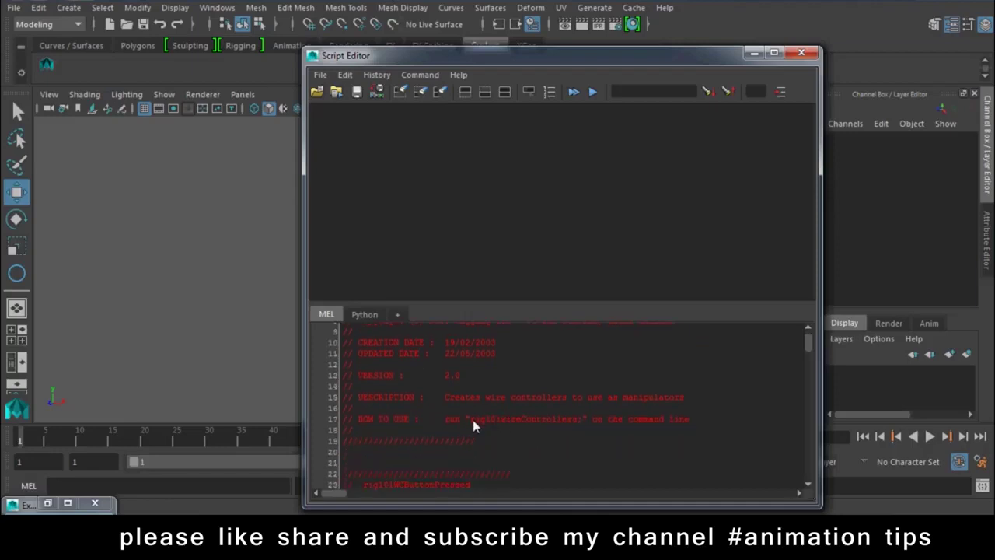
pyautogui.moveTo(471, 419); pyautogui.dragTo(577, 420)
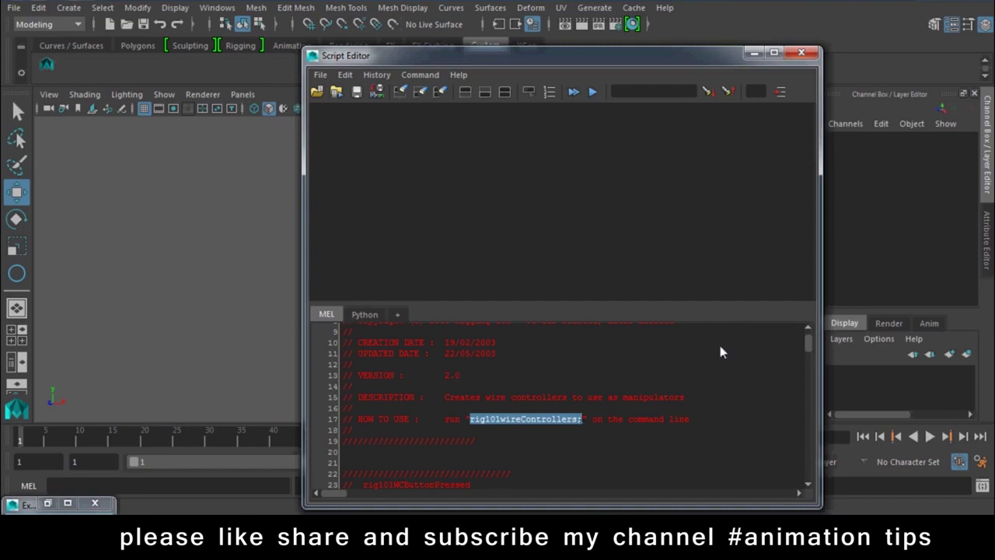
pyautogui.moveTo(808, 344); pyautogui.dragTo(808, 466)
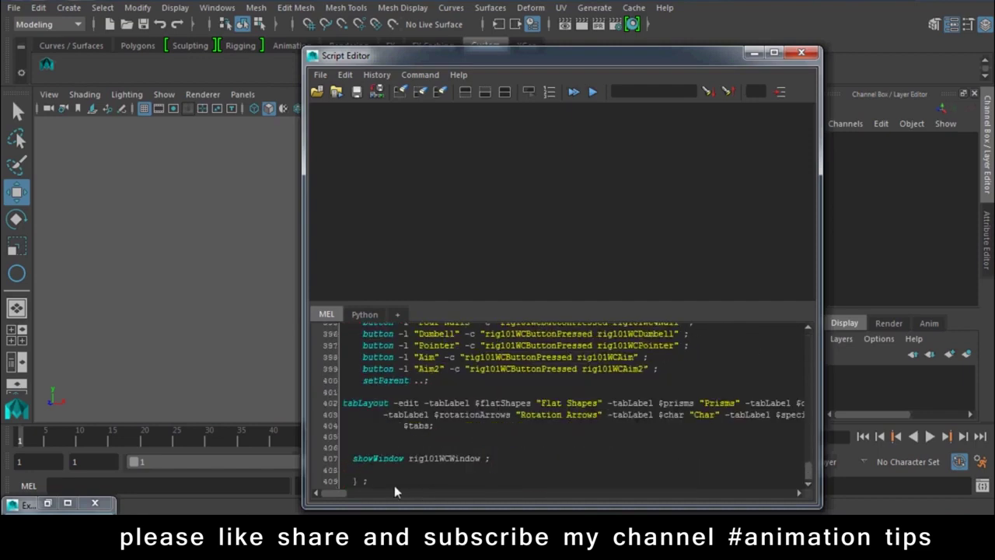
# Append the line 'rig101wireControllers;' and save the whole script as a second Custom shelf button.
pyautogui.press('Return')
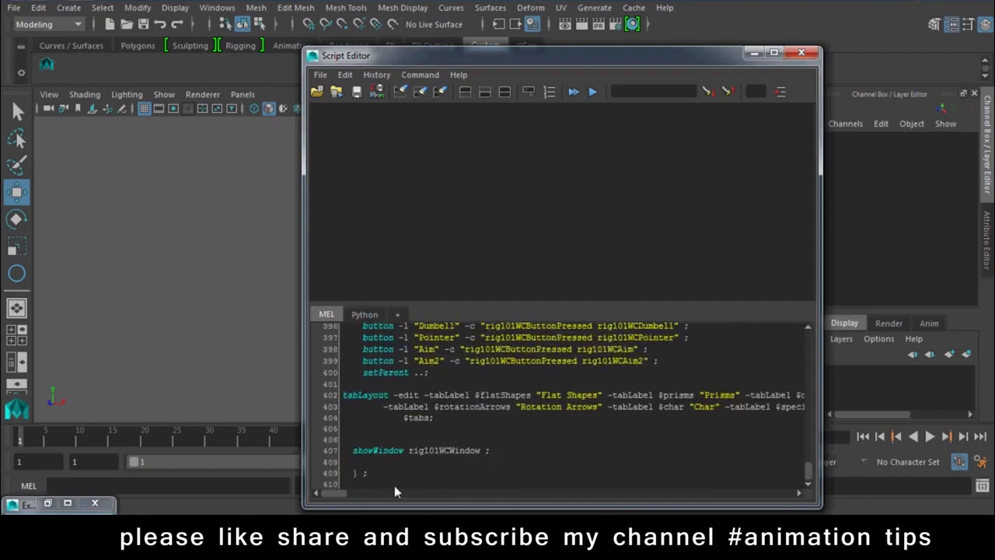
pyautogui.write('rig101wireControllers;')
pyautogui.moveTo(423, 59); pyautogui.dragTo(566, 45)
pyautogui.click(633, 473)
pyautogui.hotkey('ctrl', 'a')
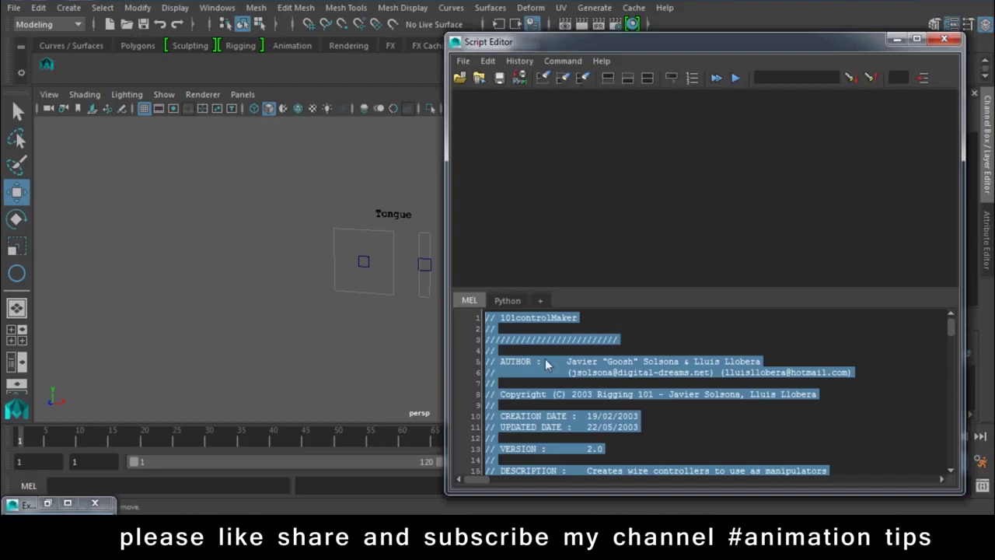
pyautogui.moveTo(129, 48); pyautogui.dragTo(91, 65, button='middle')
# Test-run the new wireControllers shelf button, then close its window and the Script Editor.
pyautogui.click(72, 66)
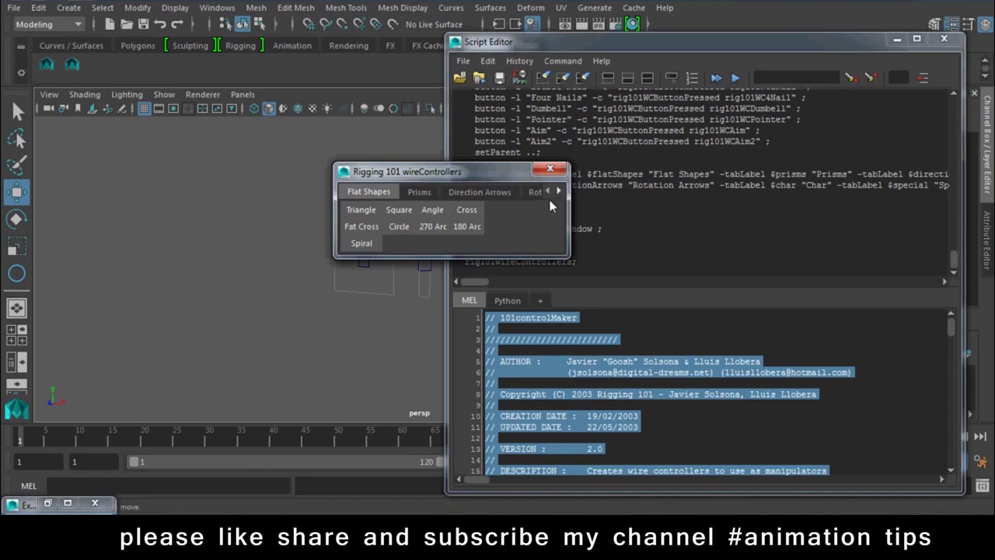
pyautogui.click(551, 168)
pyautogui.click(944, 40)
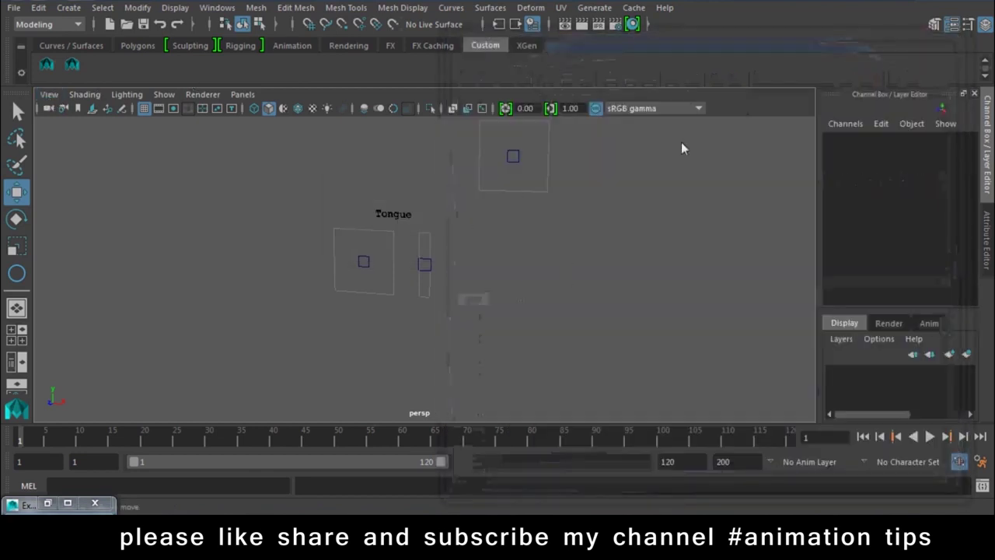
pyautogui.click(513, 157)
pyautogui.moveTo(582, 222)
pyautogui.keyDown('alt'); pyautogui.mouseDown()
pyautogui.moveTo(630, 134)
pyautogui.moveTo(412, 311)
pyautogui.moveTo(586, 197)
pyautogui.mouseUp(); pyautogui.keyUp('alt')
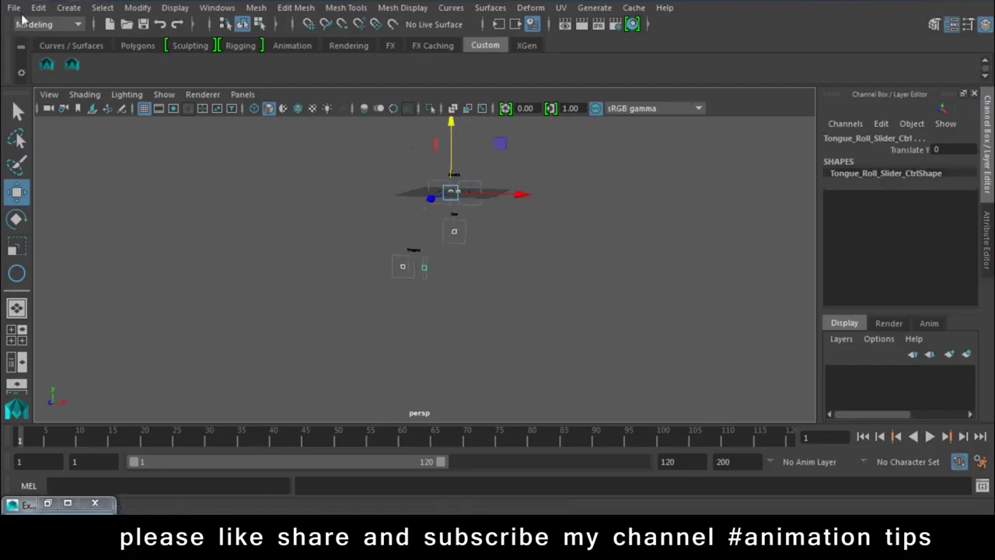
# Start a new scene without saving and open the wireControllers window on its Direction Arrows shapes.
pyautogui.click(13, 7)
pyautogui.click(47, 34)
pyautogui.click(498, 260)
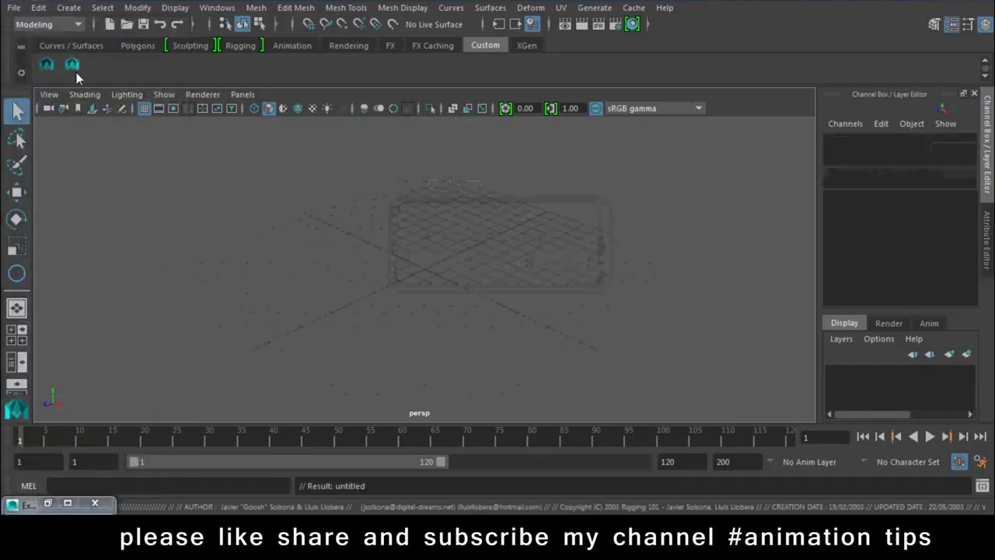
pyautogui.click(74, 67)
pyautogui.moveTo(414, 174); pyautogui.dragTo(585, 174)
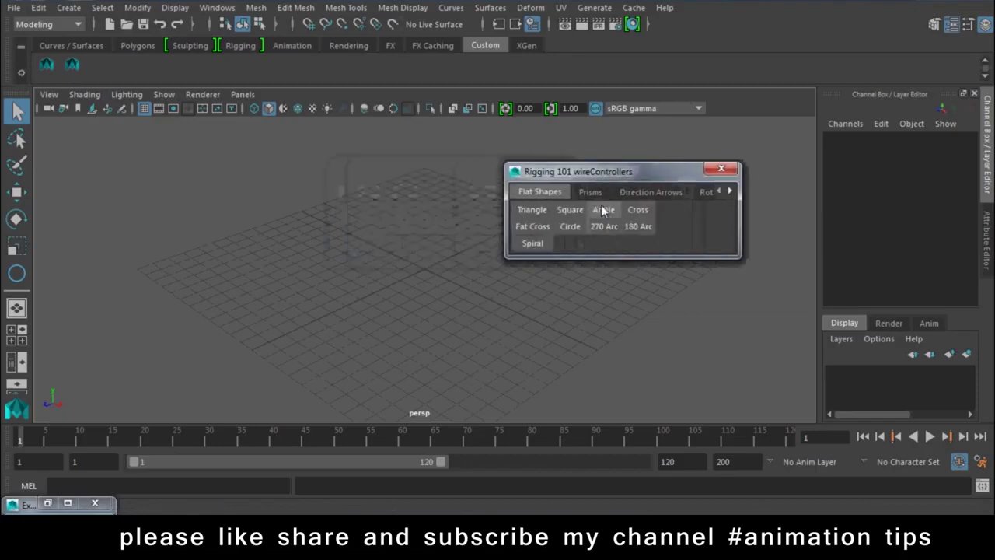
pyautogui.click(590, 191)
pyautogui.moveTo(740, 258); pyautogui.dragTo(915, 425)
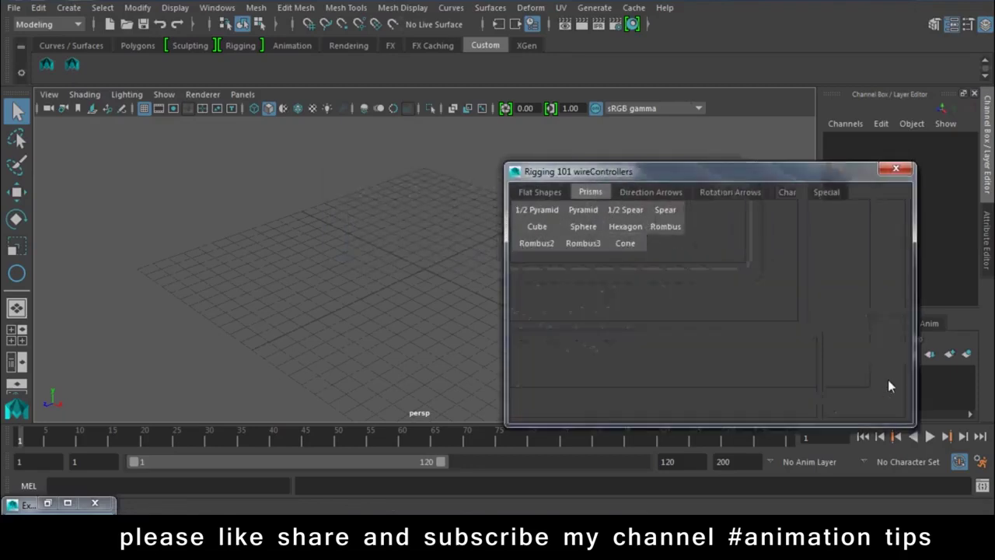
pyautogui.click(650, 192)
# Create a Double Normal arrow controller, controller1, and undo a test rotation on it.
pyautogui.keyDown('alt'); pyautogui.moveTo(478, 256); pyautogui.dragTo(444, 300); pyautogui.keyUp('alt')
pyautogui.keyDown('alt'); pyautogui.moveTo(350, 310); pyautogui.dragTo(426, 333); pyautogui.keyUp('alt')
pyautogui.click(555, 230)
pyautogui.keyDown('alt'); pyautogui.moveTo(498, 241); pyautogui.dragTo(259, 405); pyautogui.keyUp('alt')
pyautogui.press('e')
pyautogui.moveTo(309, 363)
pyautogui.mouseDown()
pyautogui.moveTo(236, 324)
pyautogui.moveTo(375, 332)
pyautogui.mouseUp()
pyautogui.hotkey('ctrl', 'z')
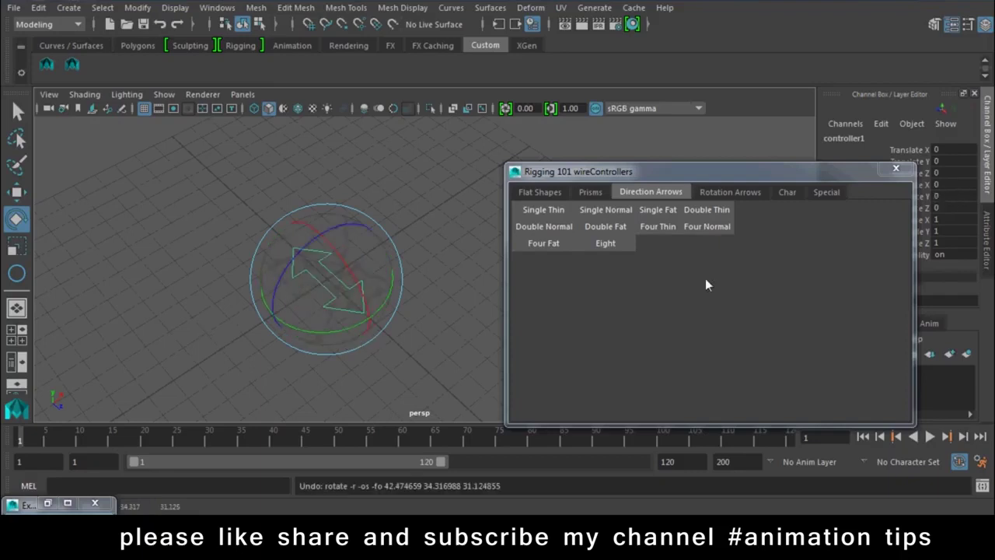
pyautogui.click(730, 192)
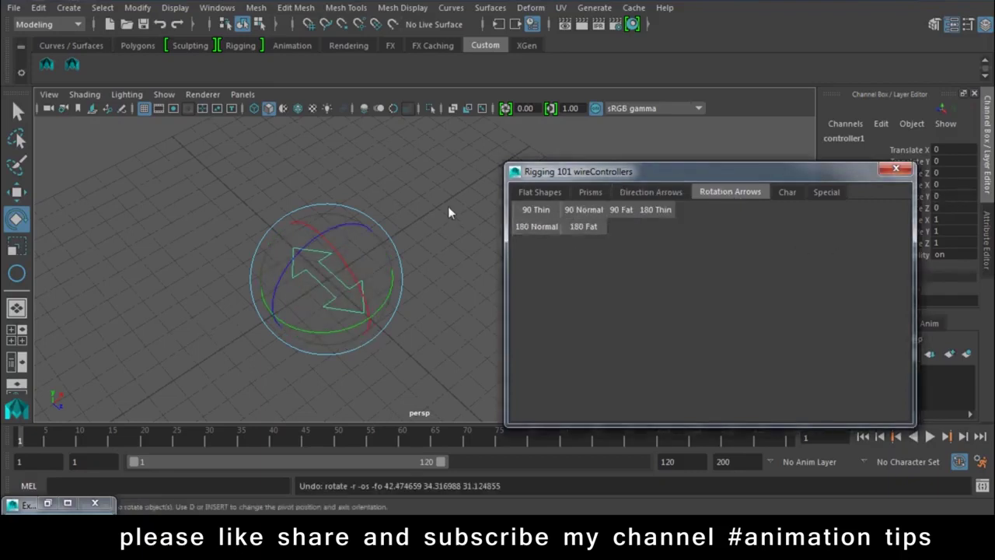
# Try 90 Thin and 180 Normal rotation arrows, moving one to X -5.726, then delete them all.
pyautogui.press('Delete')
pyautogui.click(536, 210)
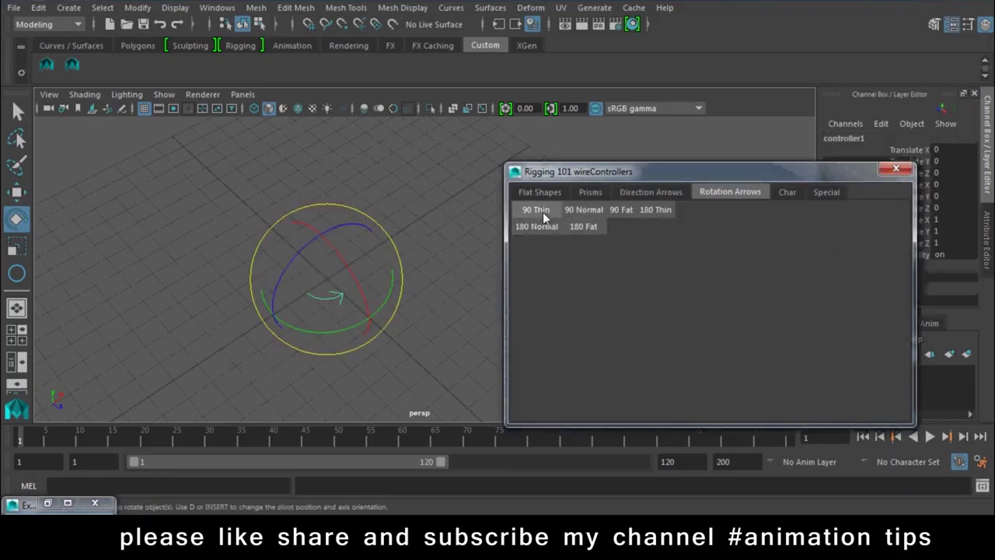
pyautogui.click(536, 226)
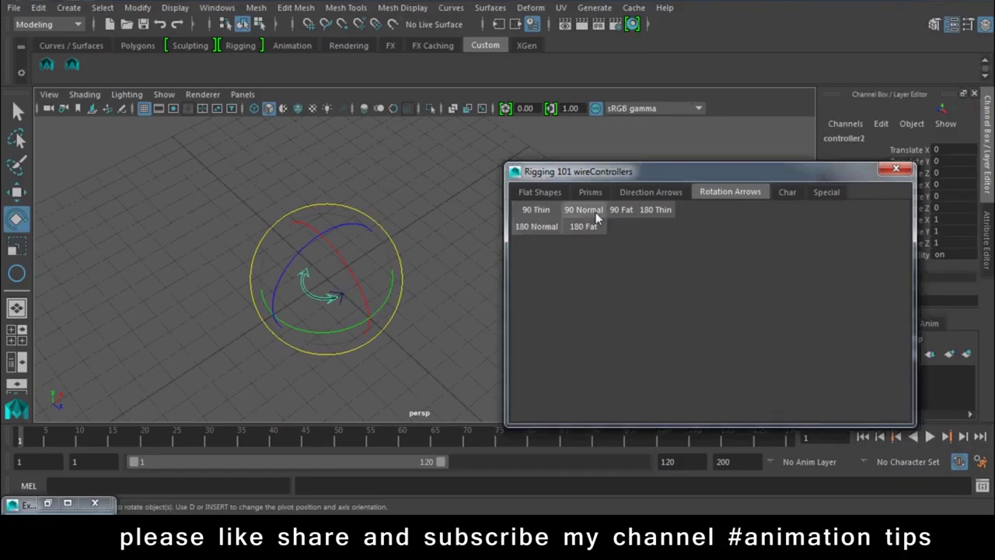
pyautogui.keyDown('alt'); pyautogui.moveTo(459, 249); pyautogui.dragTo(406, 262); pyautogui.keyUp('alt')
pyautogui.press('w')
pyautogui.moveTo(389, 222); pyautogui.dragTo(276, 281)
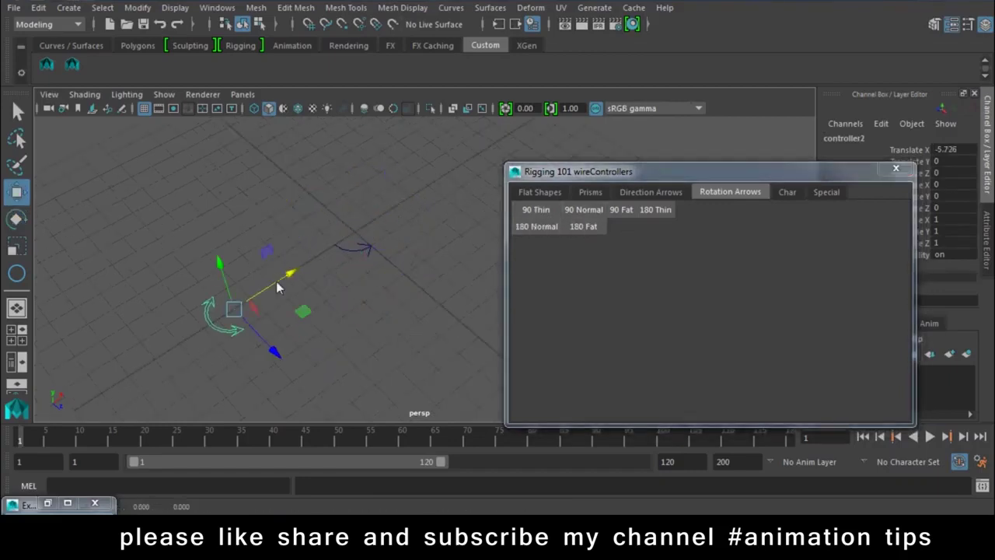
pyautogui.press('Delete')
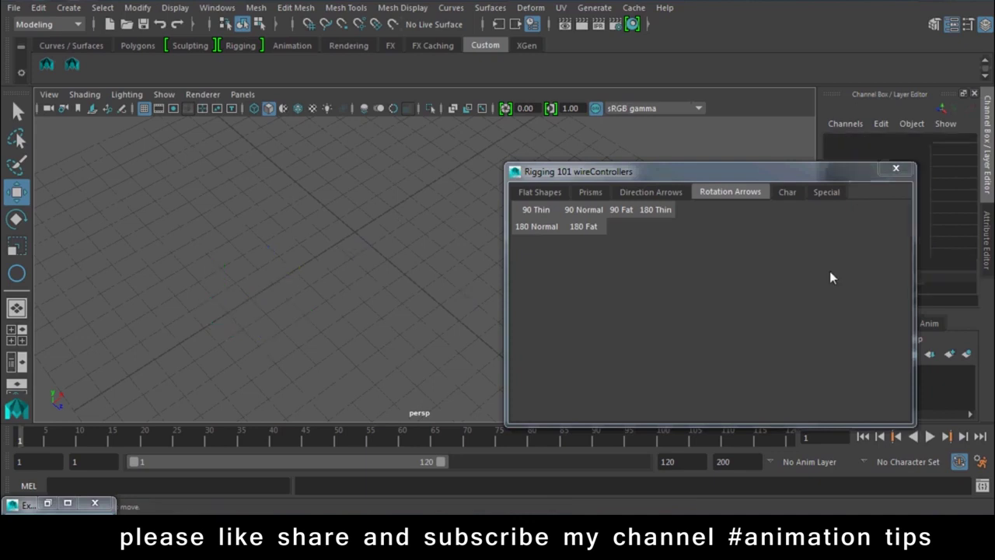
# Try and delete Hand and Dumbell controllers, then create the Pointer controller, helperPointer.
pyautogui.click(787, 194)
pyautogui.click(612, 210)
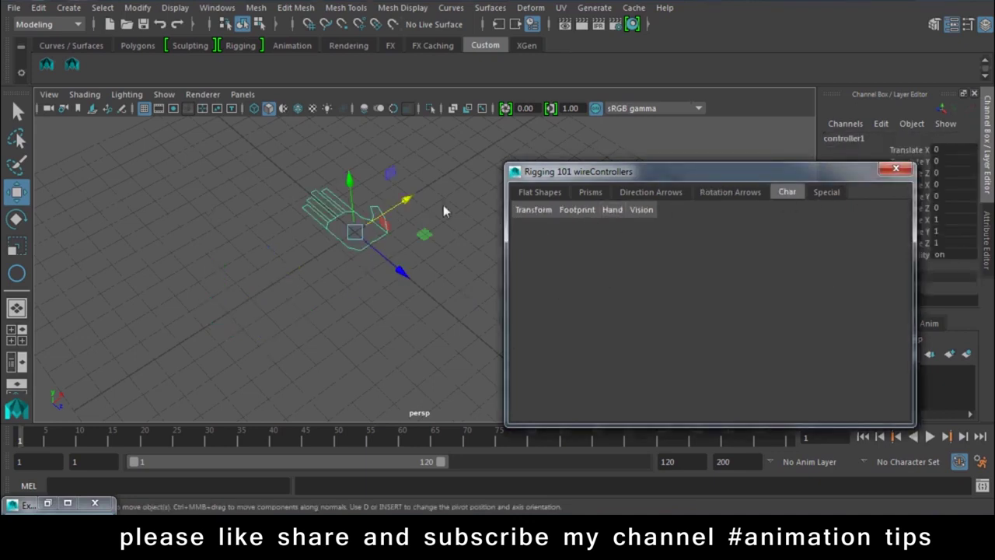
pyautogui.press('Delete')
pyautogui.click(826, 192)
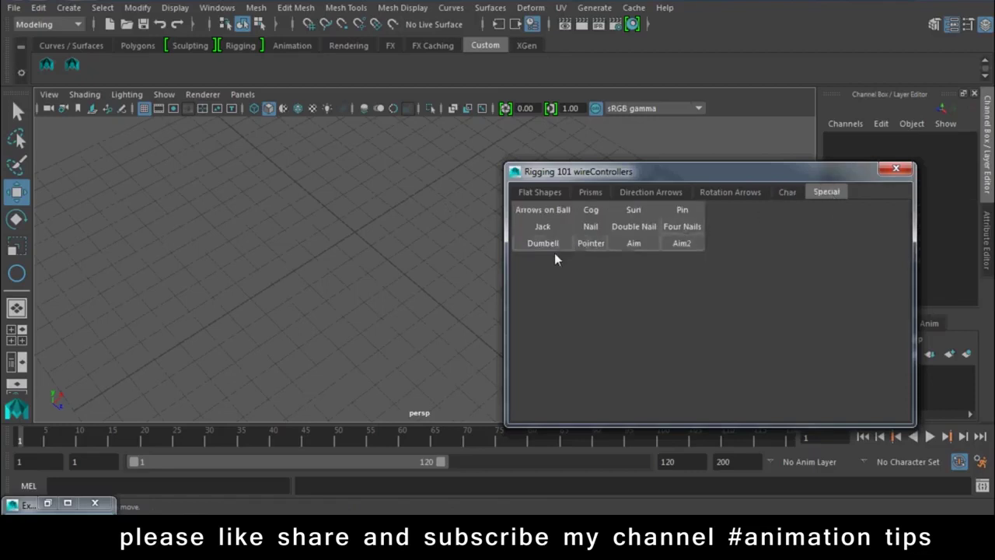
pyautogui.click(530, 245)
pyautogui.moveTo(433, 200); pyautogui.dragTo(314, 274)
pyautogui.press('Delete')
pyautogui.click(591, 243)
pyautogui.moveTo(430, 190); pyautogui.dragTo(81, 414)
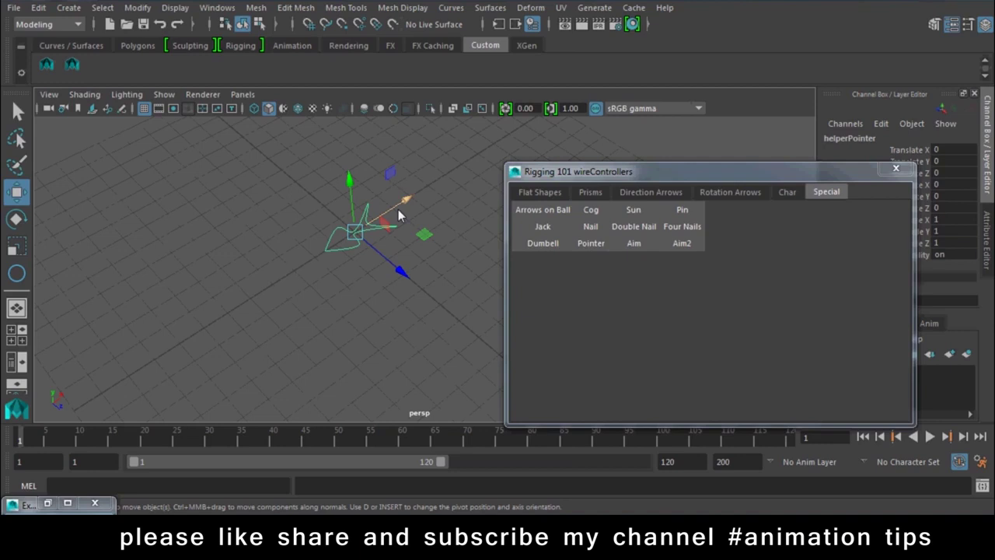
# Delete the helperPointer controller and switch the viewport to the top view.
pyautogui.click(398, 210)
pyautogui.press('Delete')
pyautogui.click(93, 45)
pyautogui.click(96, 70)
pyautogui.press('space')
pyautogui.moveTo(311, 183); pyautogui.dragTo(250, 182)
pyautogui.keyDown('alt'); pyautogui.moveTo(276, 288); pyautogui.dragTo(238, 309, button='middle'); pyautogui.keyUp('alt')
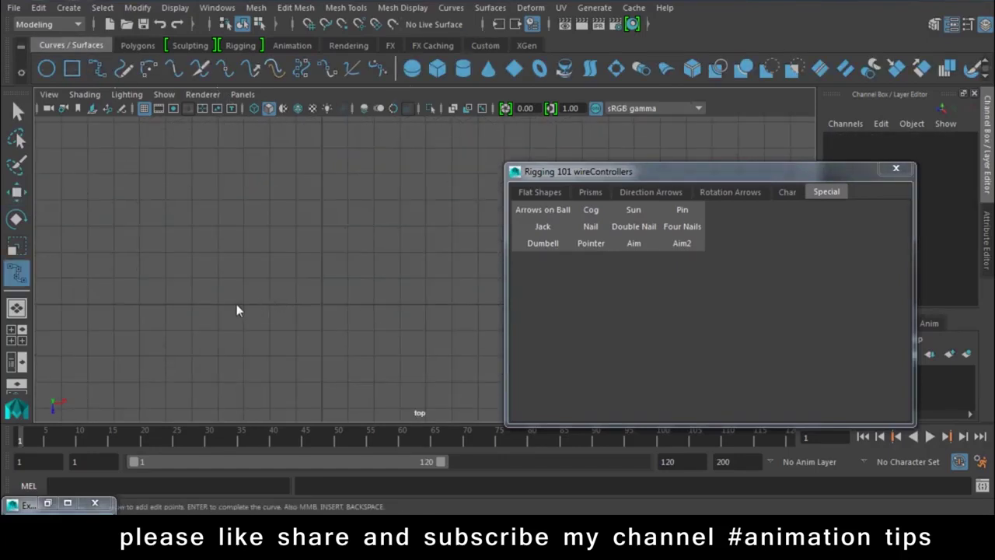
# Draw a seven-point arrow outline with the EP Curve Tool, then delete it.
pyautogui.click(322, 278)
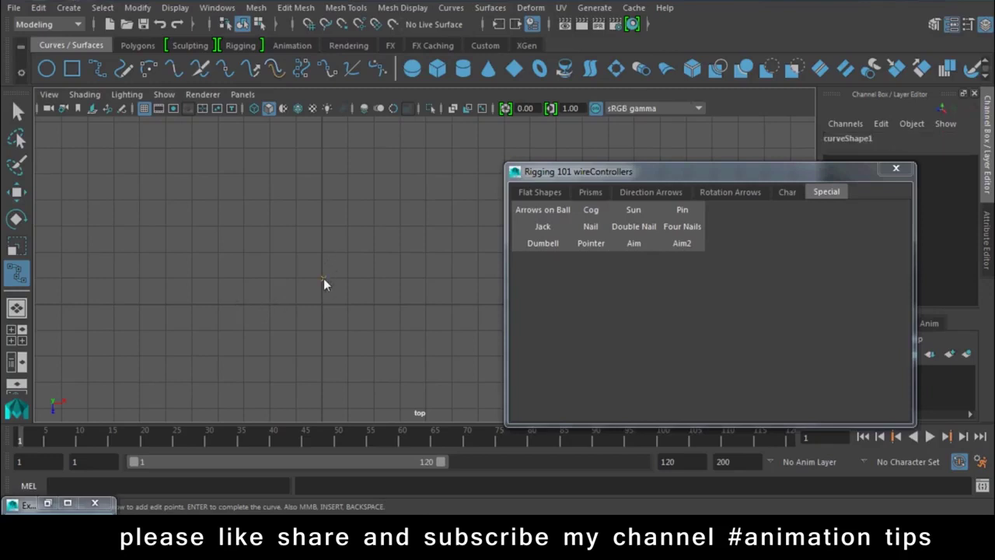
pyautogui.click(288, 305)
pyautogui.click(319, 334)
pyautogui.click(422, 314)
pyautogui.click(411, 300)
pyautogui.click(331, 302)
pyautogui.click(325, 282)
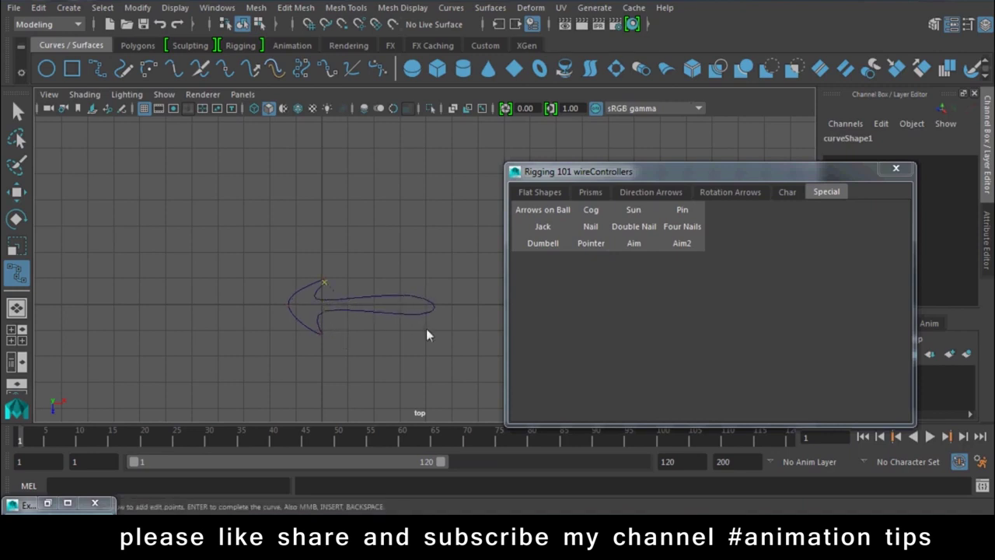
pyautogui.press('Return')
pyautogui.press('w')
pyautogui.press('Delete')
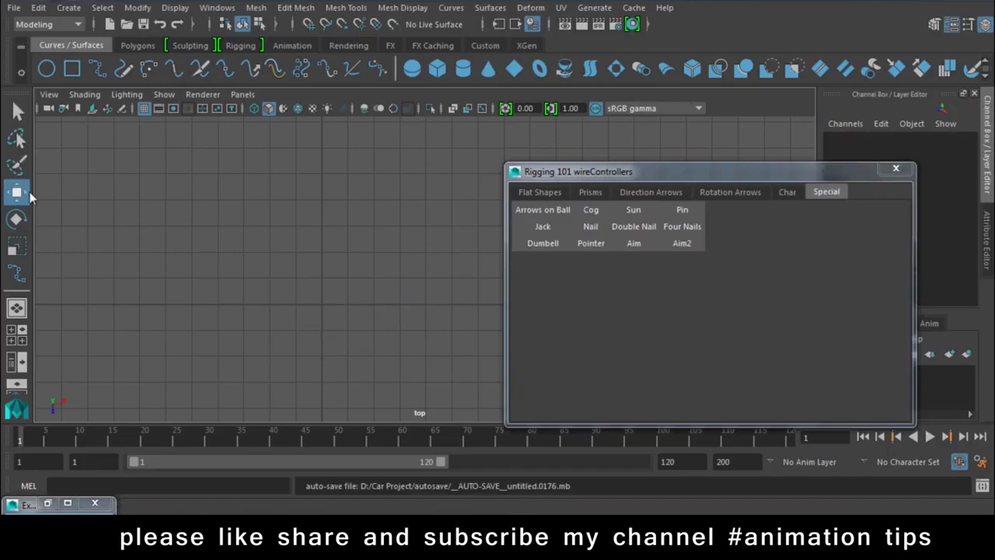
# Redraw an arrow-shaped curve with the EP Curve Tool and delete it again.
pyautogui.doubleClick(97, 69)
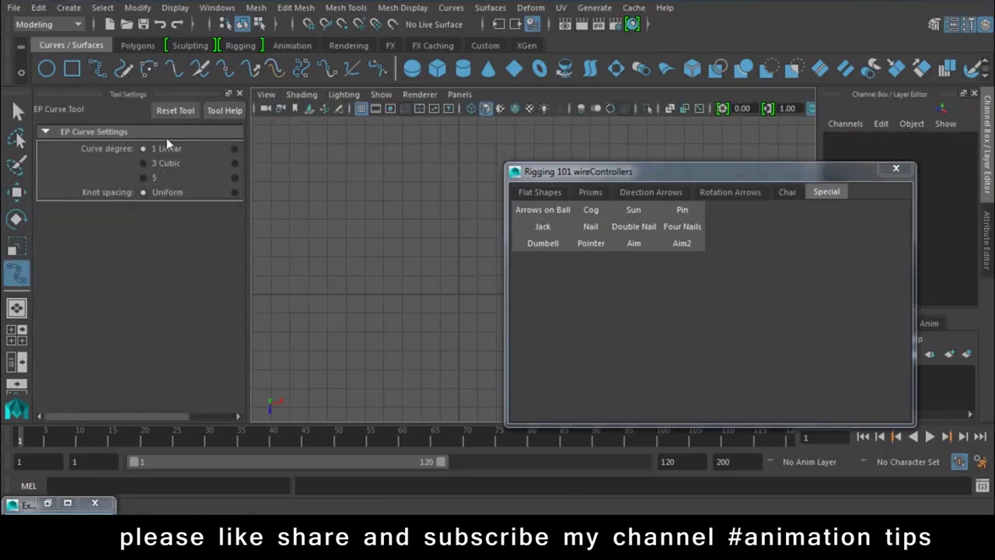
pyautogui.click(238, 95)
pyautogui.click(241, 218)
pyautogui.click(299, 189)
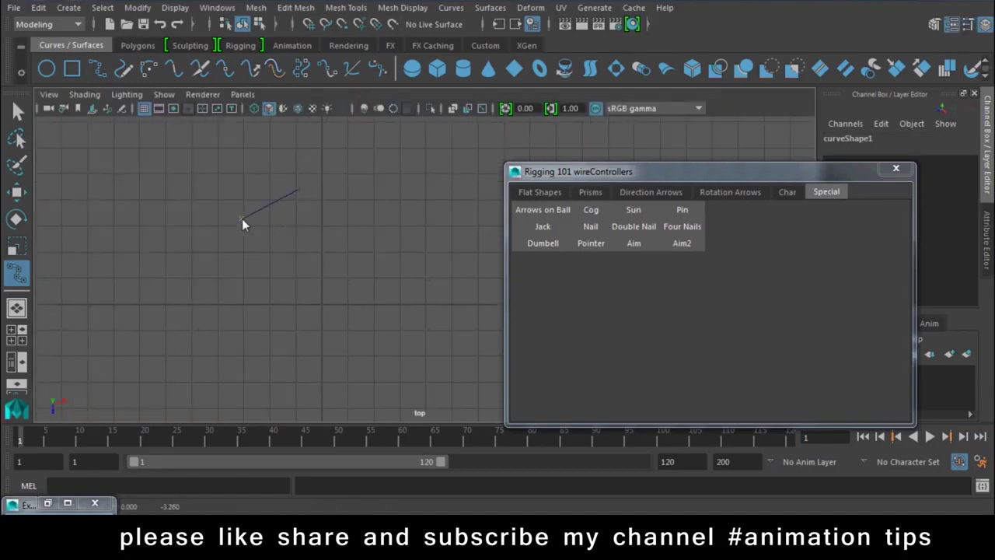
pyautogui.click(301, 252)
pyautogui.click(418, 228)
pyautogui.click(304, 210)
pyautogui.press('Return')
pyautogui.press('w')
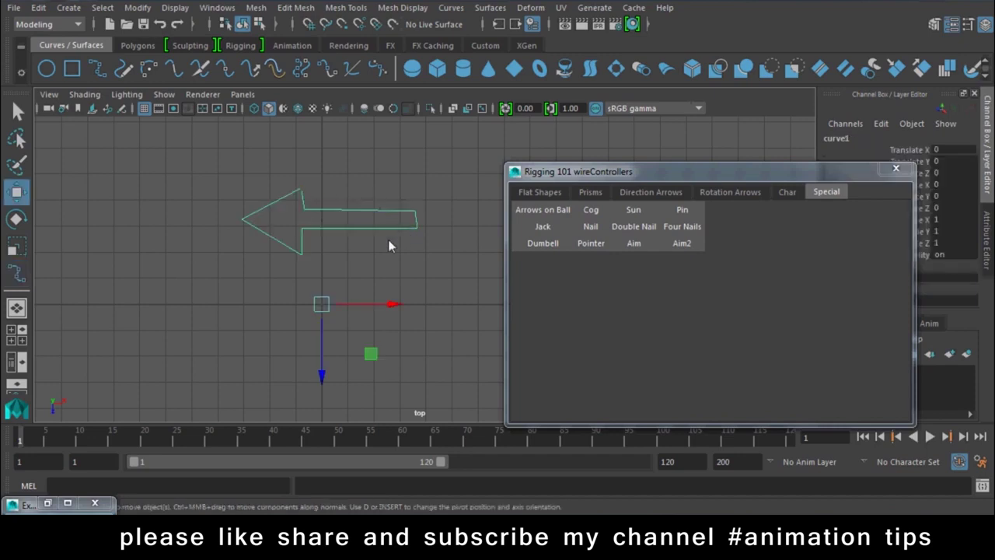
pyautogui.press('Delete')
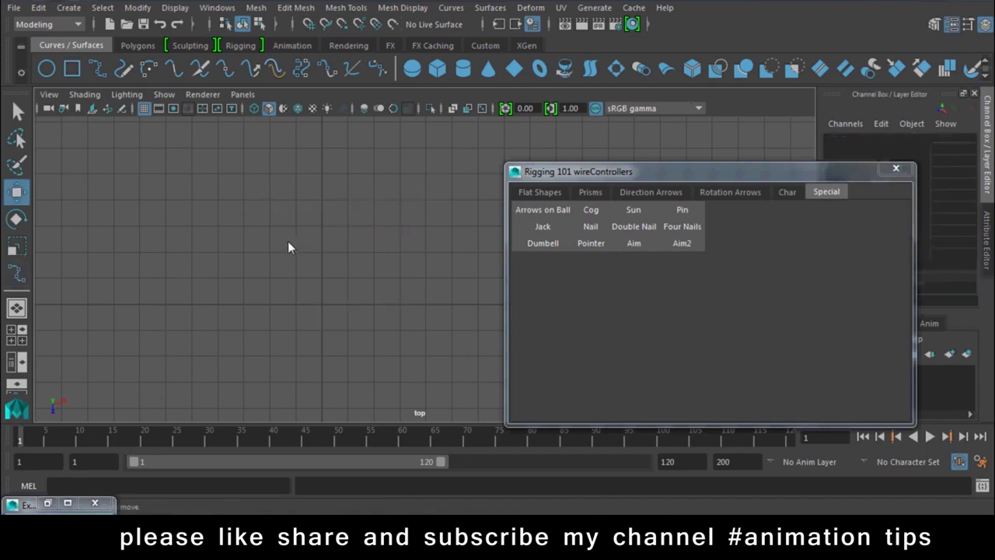
# Add an Arrows on Ball controller, then start a new scene without saving.
pyautogui.click(543, 210)
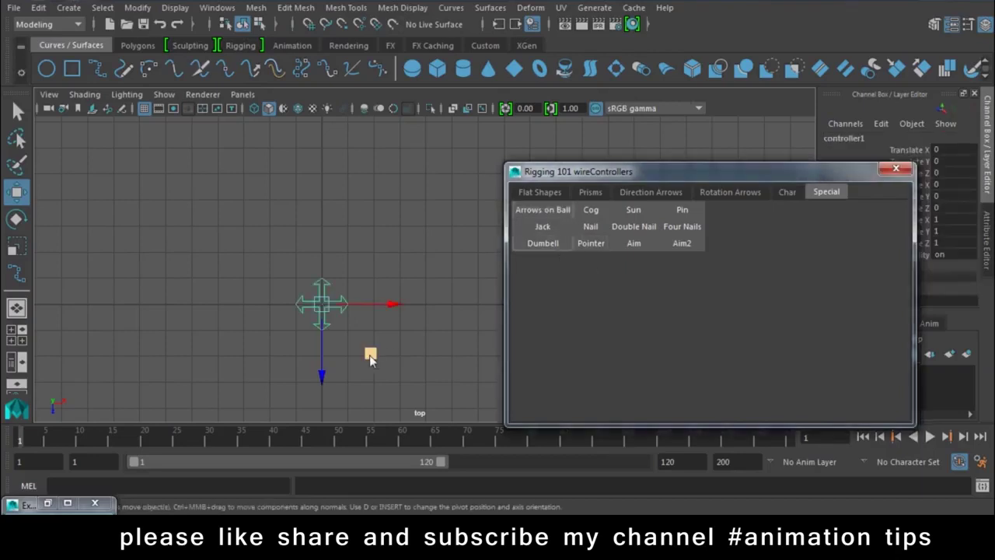
pyautogui.click(14, 7)
pyautogui.click(24, 36)
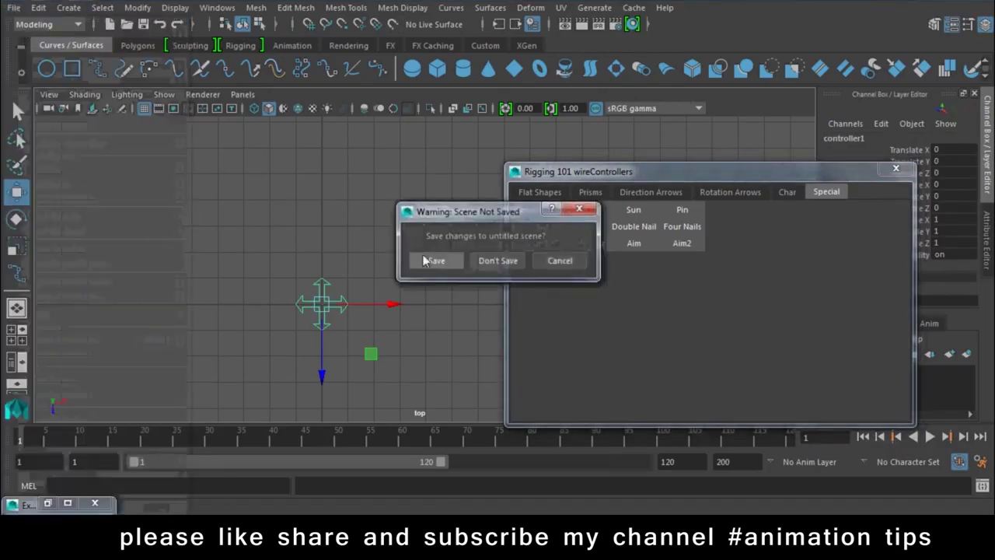
pyautogui.click(499, 260)
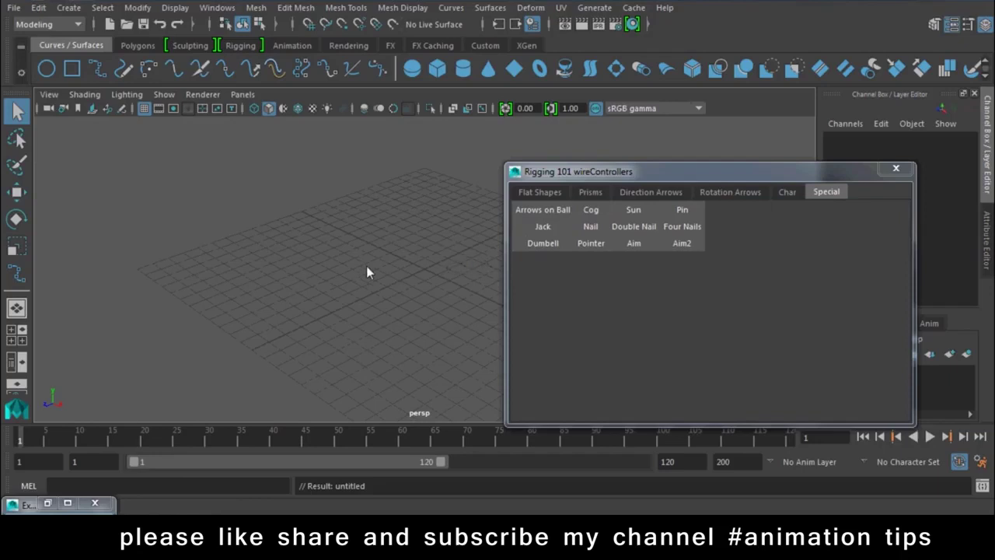
pyautogui.keyDown('alt'); pyautogui.moveTo(267, 303); pyautogui.dragTo(359, 276); pyautogui.keyUp('alt')
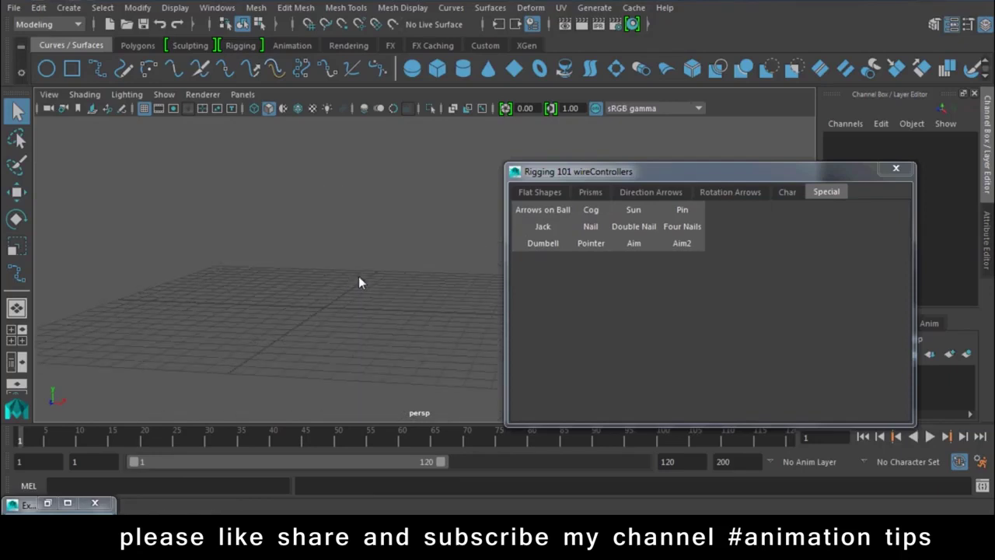
# Close the wireControllers window and open the recent file car rigging 1.mb without saving.
pyautogui.click(896, 168)
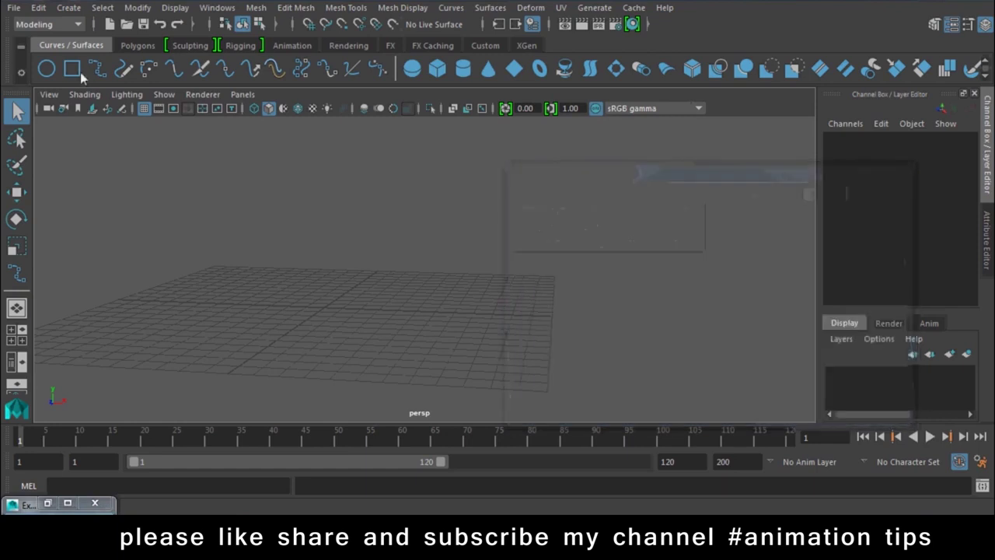
pyautogui.click(16, 10)
pyautogui.moveTo(52, 461)
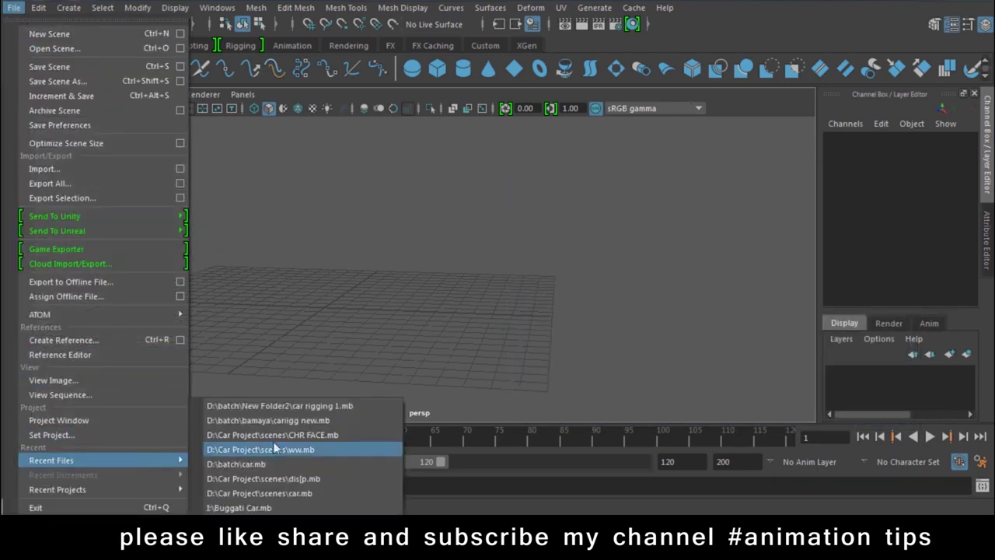
pyautogui.click(315, 405)
pyautogui.click(501, 259)
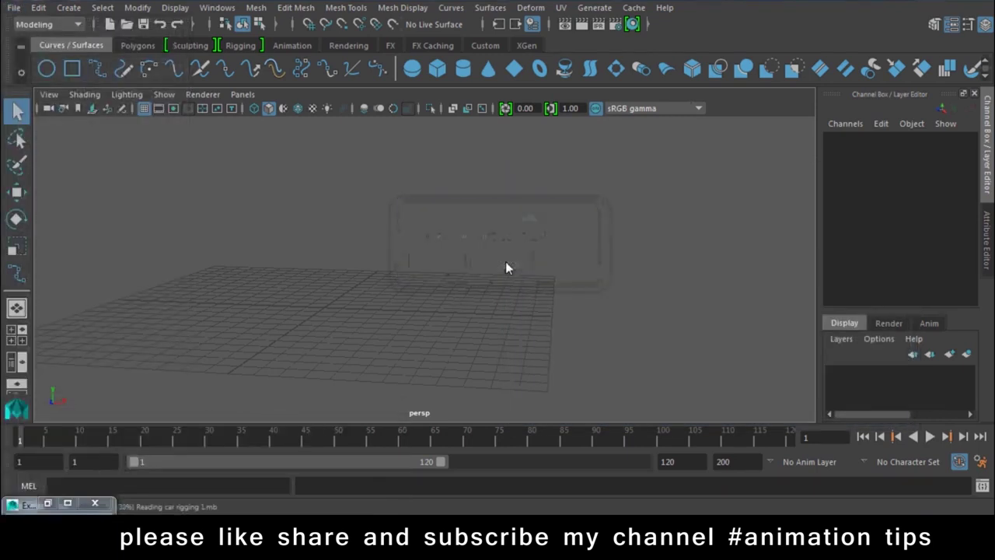
# Switch to the front view, frame the car, and select the Custom shelf.
pyautogui.press('space')
pyautogui.moveTo(513, 193); pyautogui.dragTo(519, 235)
pyautogui.keyDown('alt'); pyautogui.moveTo(518, 235); pyautogui.dragTo(467, 363, button='middle'); pyautogui.keyUp('alt')
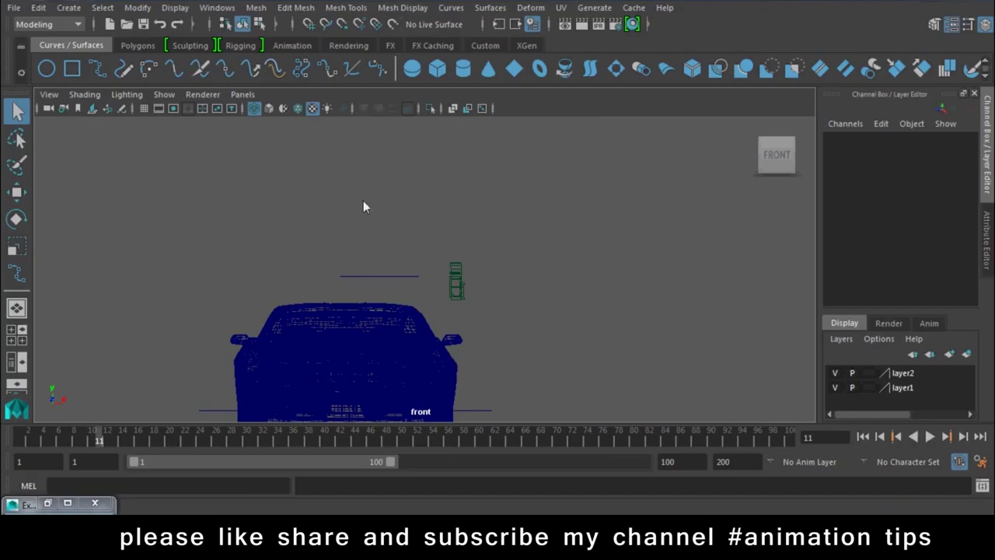
pyautogui.click(16, 9)
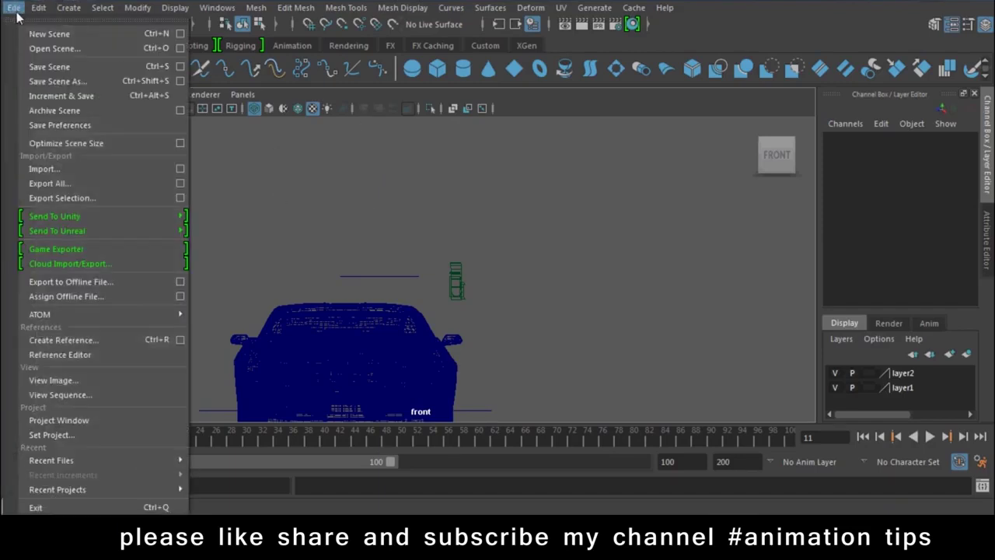
pyautogui.click(501, 46)
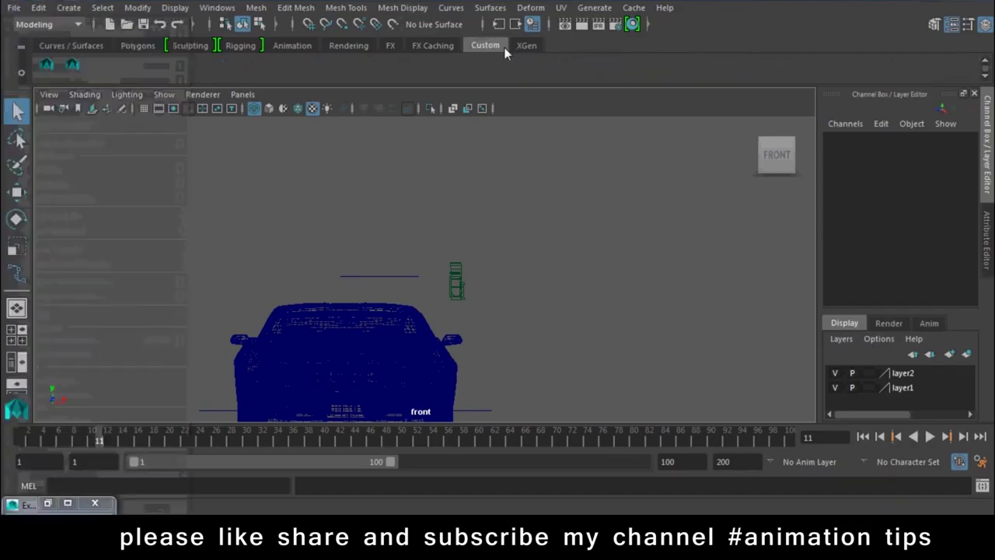
# Create a Jaw GUI control with the facial GUI controls creator.
pyautogui.click(47, 64)
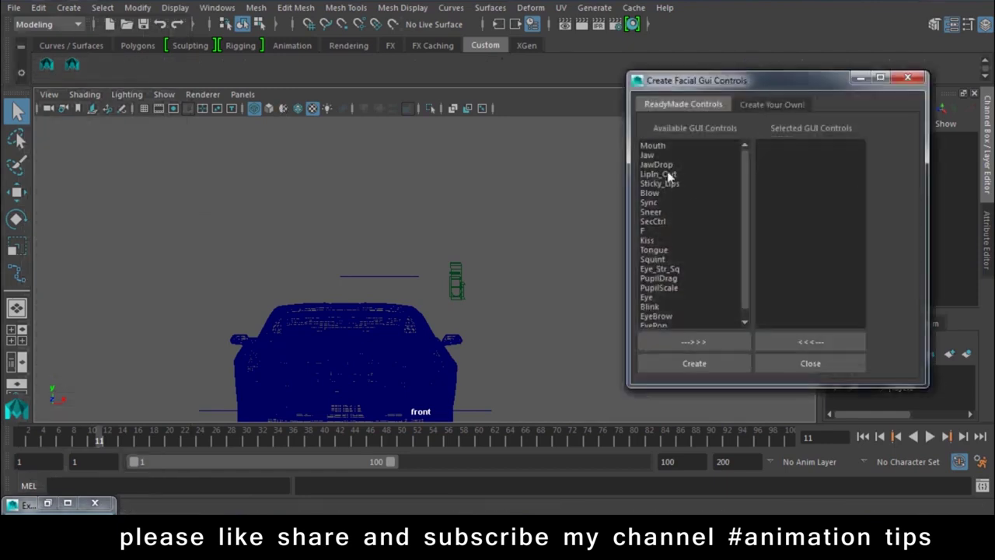
pyautogui.scroll(-1, 658, 218)
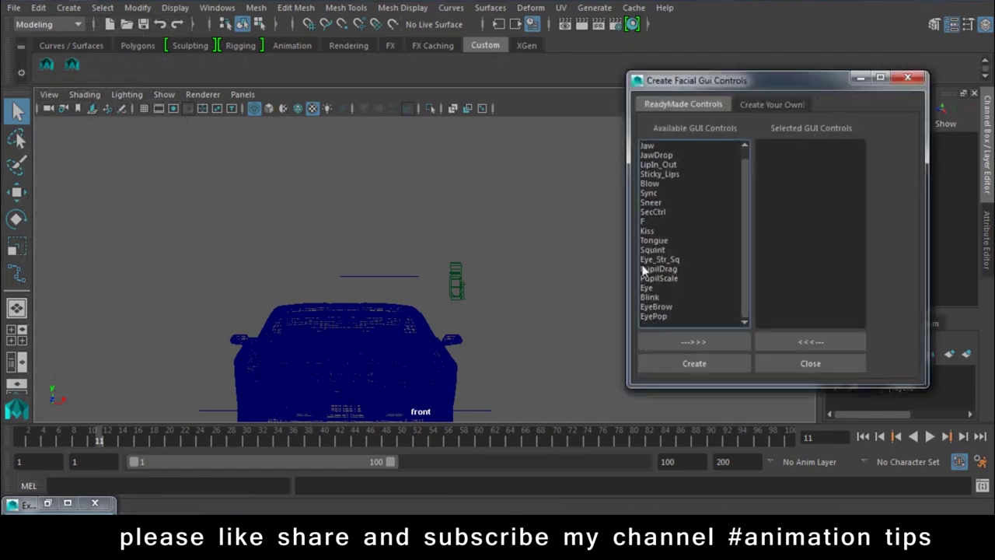
pyautogui.scroll(1, 657, 221)
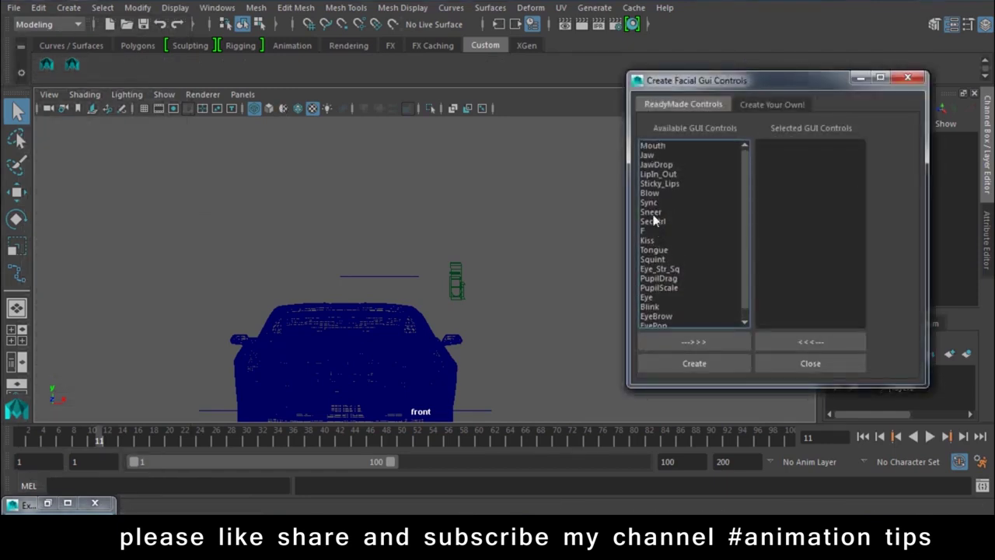
pyautogui.click(658, 165)
pyautogui.click(659, 155)
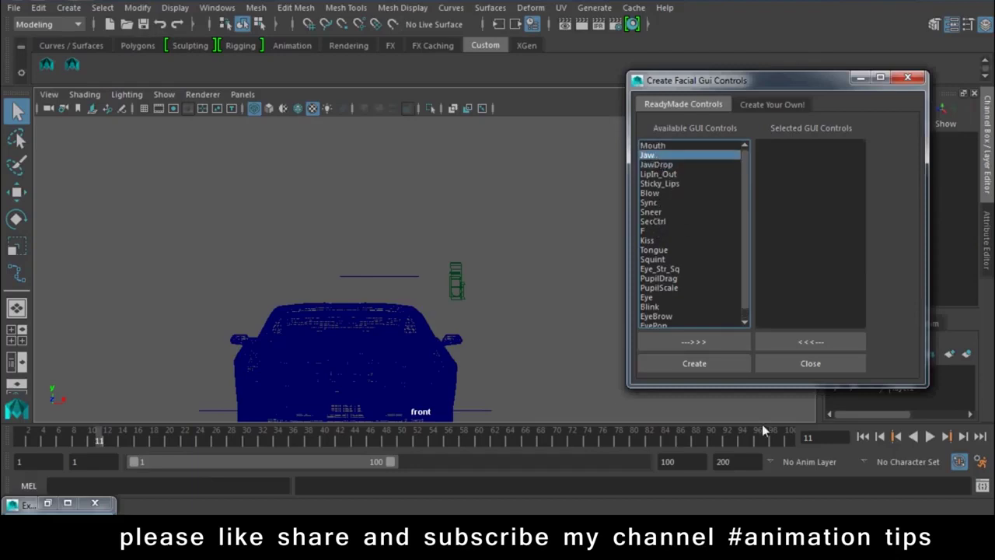
pyautogui.click(705, 346)
pyautogui.click(694, 363)
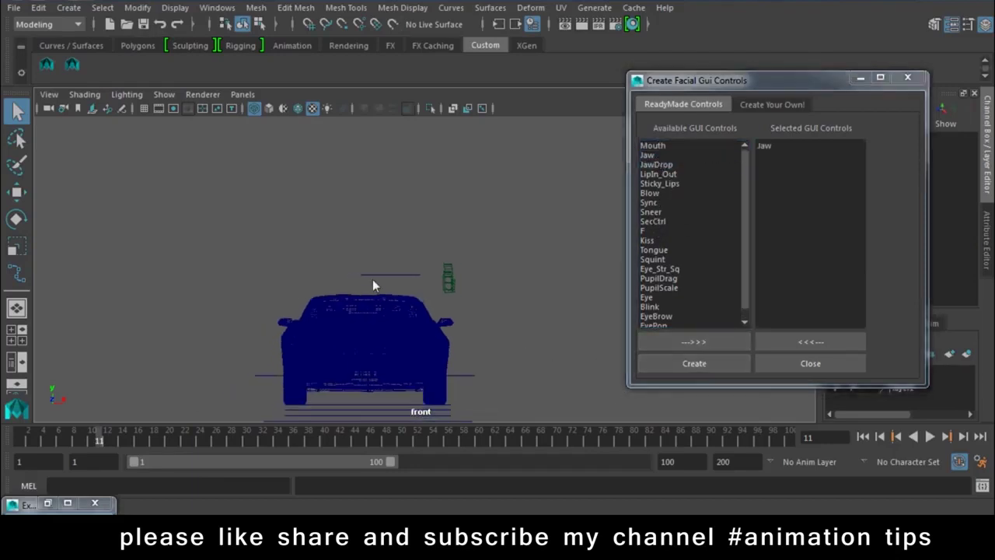
pyautogui.scroll(-3, 373, 279)
# Select the whole JawCtrl_Grp group and move it above the car in the front view.
pyautogui.press('w')
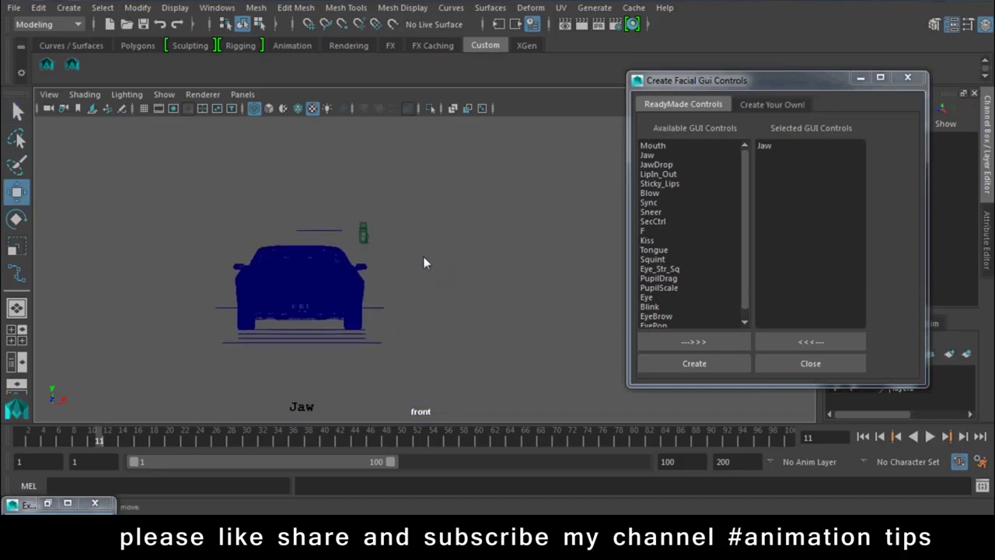
pyautogui.keyDown('alt'); pyautogui.moveTo(437, 280); pyautogui.dragTo(408, 132, button='middle'); pyautogui.keyUp('alt')
pyautogui.moveTo(399, 294); pyautogui.dragTo(258, 391)
pyautogui.keyDown('alt'); pyautogui.moveTo(256, 384); pyautogui.dragTo(352, 336, button='middle'); pyautogui.keyUp('alt')
pyautogui.click(354, 334)
pyautogui.click(305, 324)
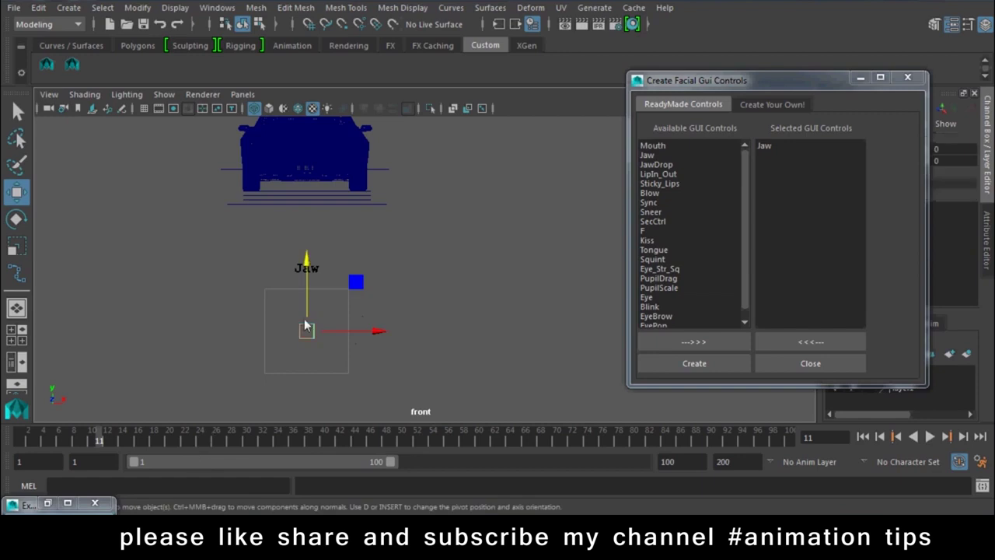
pyautogui.press('Up')
pyautogui.press('Up')
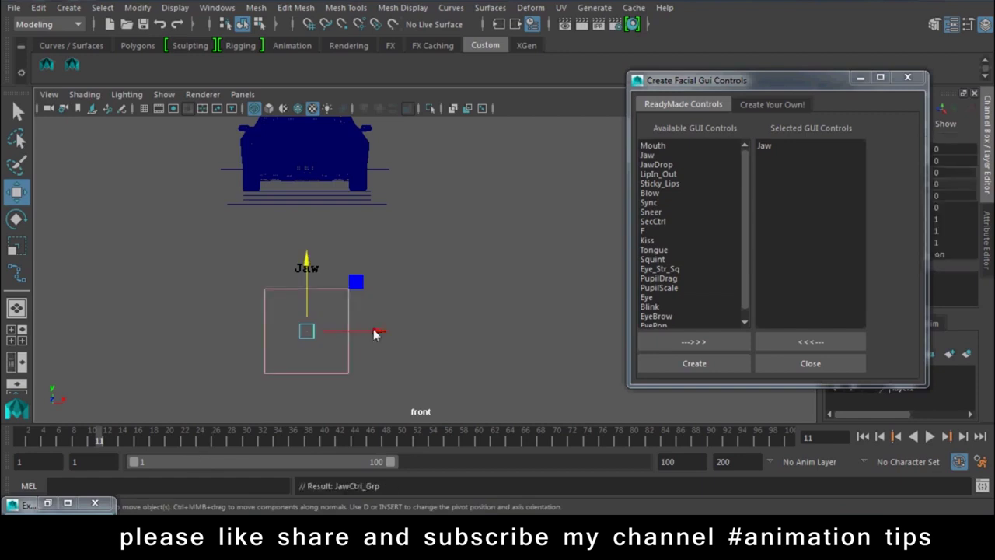
pyautogui.keyDown('alt'); pyautogui.moveTo(344, 291); pyautogui.dragTo(300, 328, button='middle'); pyautogui.keyUp('alt')
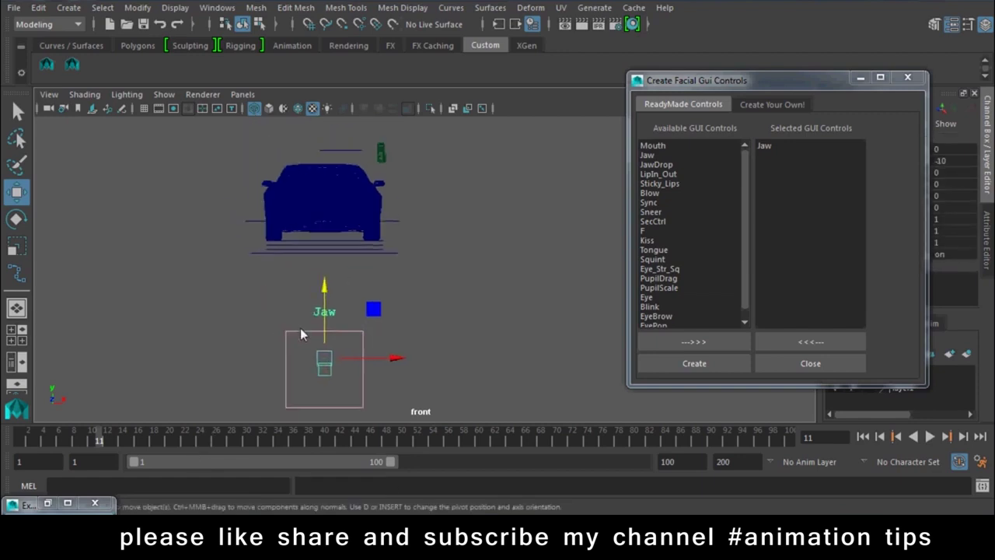
pyautogui.moveTo(327, 357); pyautogui.dragTo(409, 278)
pyautogui.keyDown('alt'); pyautogui.moveTo(408, 278); pyautogui.dragTo(398, 419, button='middle'); pyautogui.keyUp('alt')
pyautogui.moveTo(374, 358)
pyautogui.mouseDown()
pyautogui.moveTo(332, 246)
pyautogui.moveTo(359, 226)
pyautogui.moveTo(341, 229)
pyautogui.mouseUp()
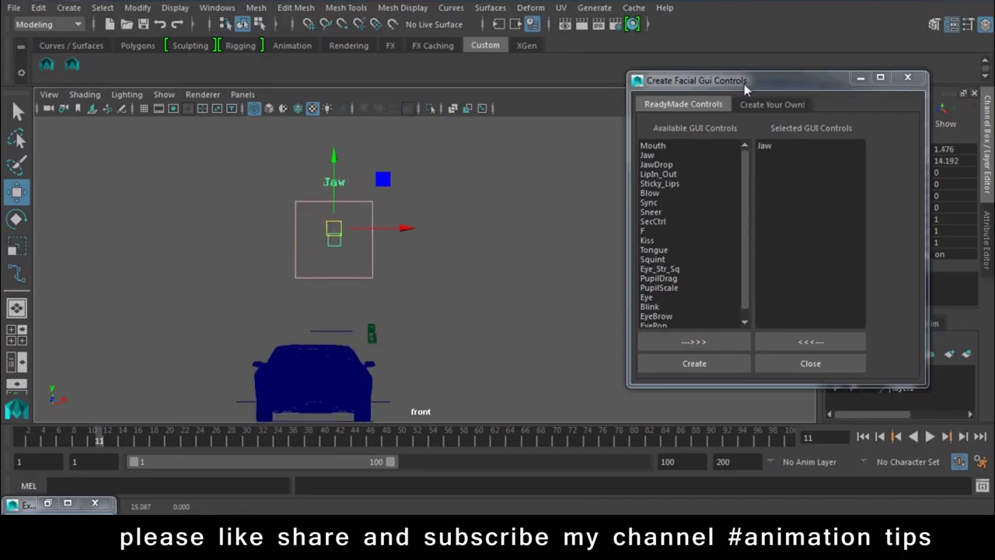
pyautogui.moveTo(744, 84); pyautogui.dragTo(824, 391)
# Switch to the perspective view and select the JawCtrl_Grp group.
pyautogui.click(346, 184)
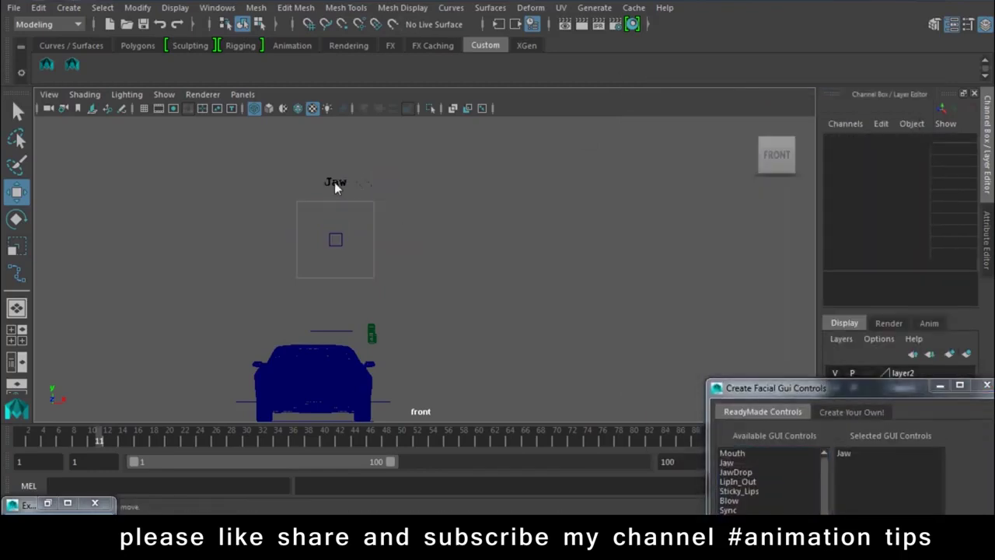
pyautogui.press('space')
pyautogui.click(385, 205)
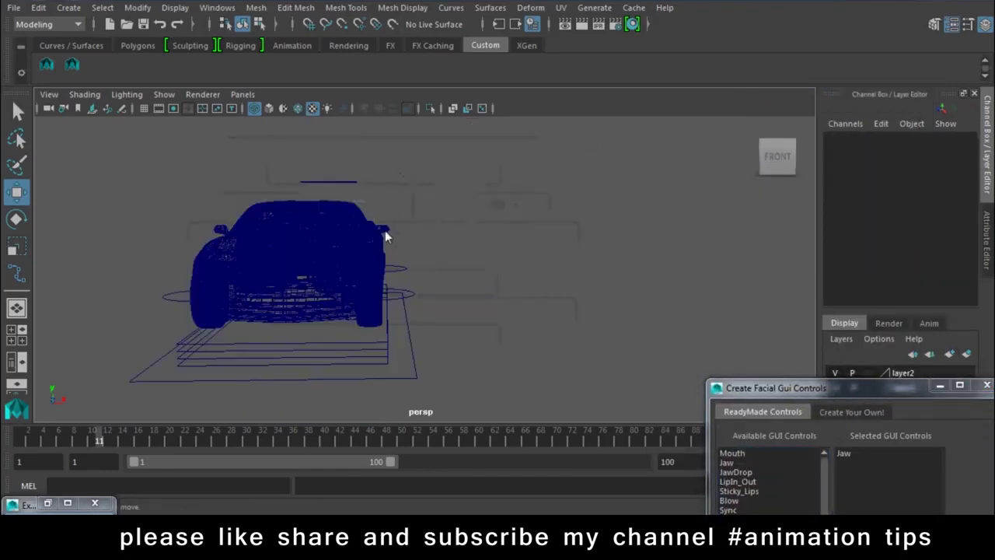
pyautogui.moveTo(399, 210)
pyautogui.keyDown('alt'); pyautogui.mouseDown(button='right')
pyautogui.moveTo(463, 279)
pyautogui.moveTo(446, 250)
pyautogui.mouseUp(button='right'); pyautogui.keyUp('alt')
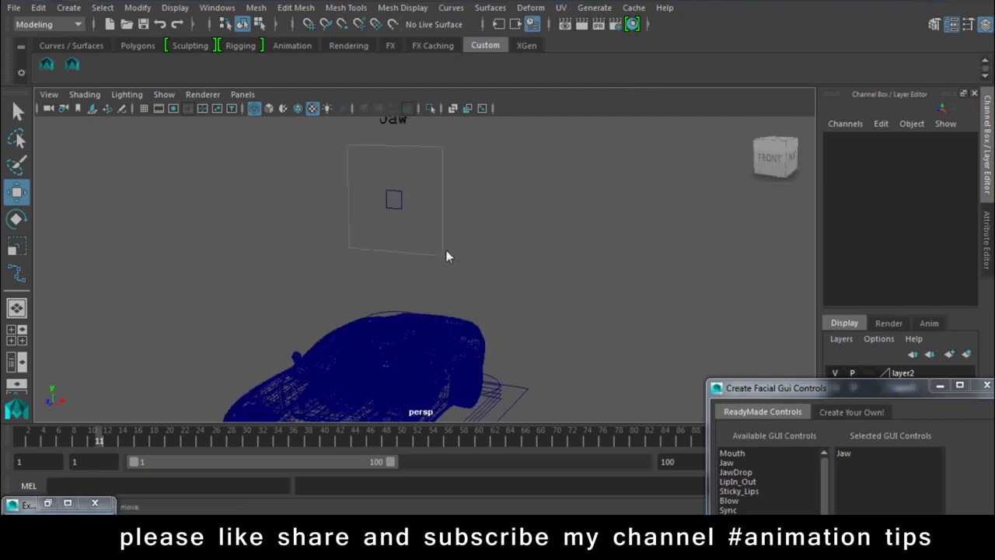
pyautogui.click(435, 184)
pyautogui.press('Up')
pyautogui.press('Up')
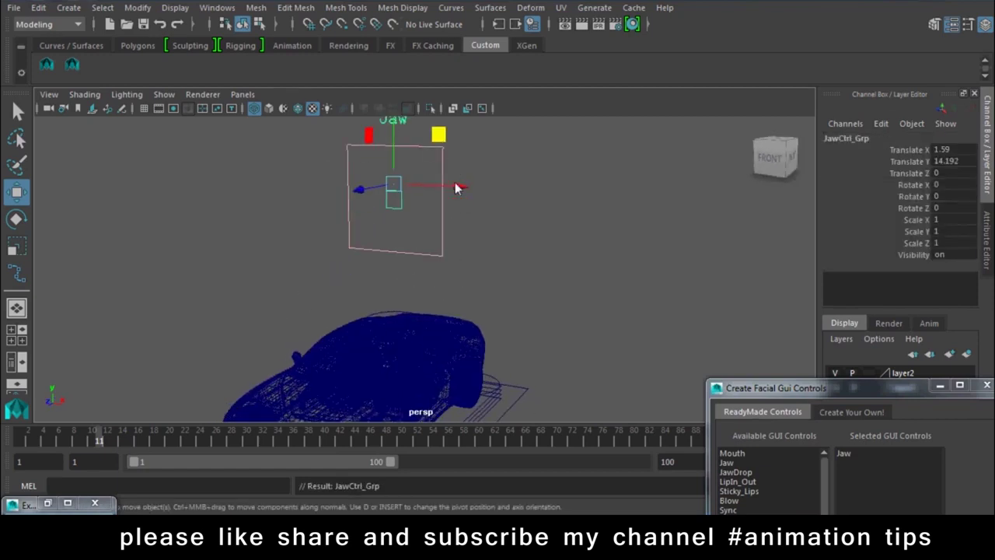
pyautogui.moveTo(418, 219)
pyautogui.keyDown('alt'); pyautogui.mouseDown()
pyautogui.moveTo(463, 218)
pyautogui.moveTo(504, 195)
pyautogui.moveTo(335, 190)
pyautogui.mouseUp(); pyautogui.keyUp('alt')
# Duplicate JawCtrl_Grp, close the GUI control creator, and show the car smooth-shaded.
pyautogui.hotkey('ctrl', 'd')
pyautogui.click(607, 288)
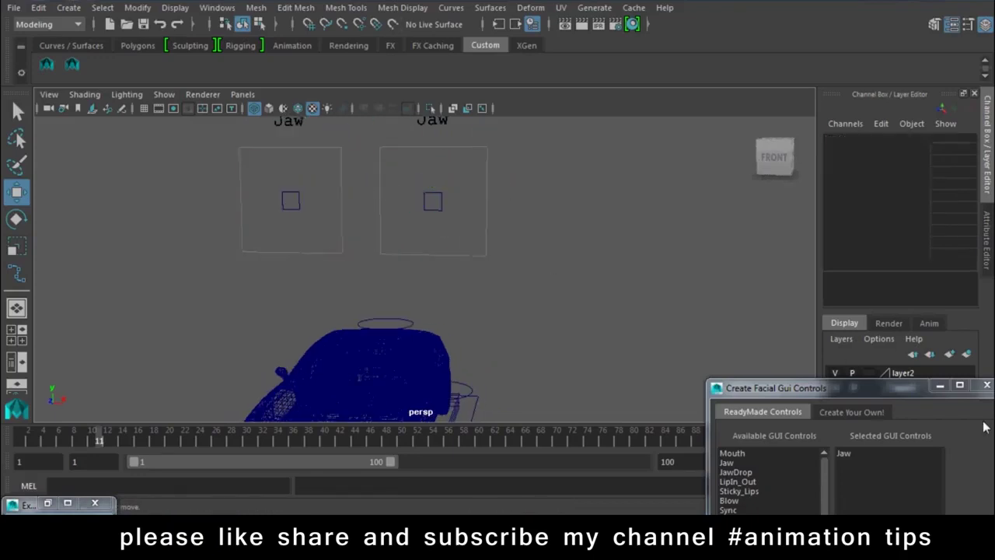
pyautogui.moveTo(882, 387); pyautogui.dragTo(576, 393)
pyautogui.click(682, 390)
pyautogui.moveTo(569, 271)
pyautogui.keyDown('alt'); pyautogui.mouseDown()
pyautogui.moveTo(600, 285)
pyautogui.moveTo(613, 329)
pyautogui.mouseUp(); pyautogui.keyUp('alt')
pyautogui.keyDown('alt'); pyautogui.moveTo(613, 330); pyautogui.dragTo(644, 330, button='right'); pyautogui.keyUp('alt')
pyautogui.press('5')
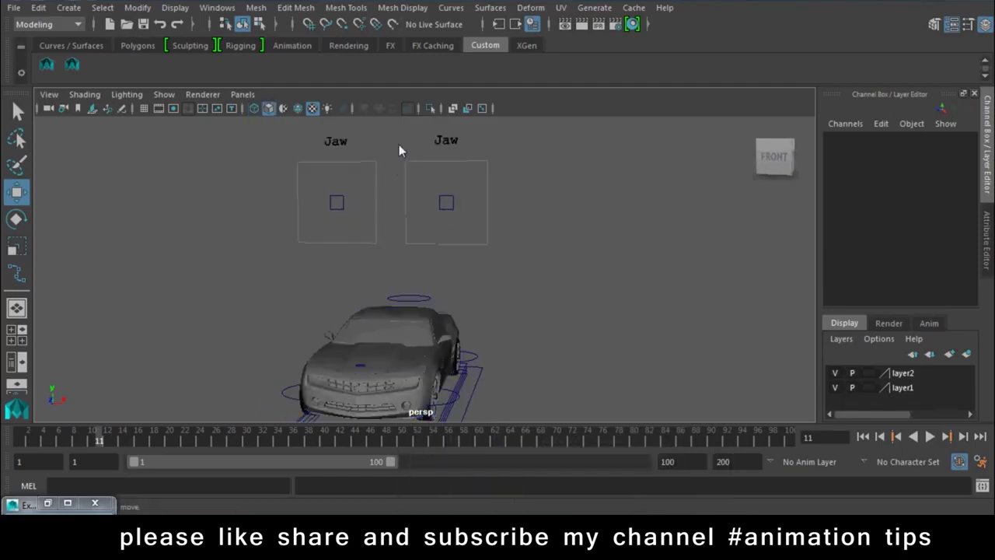
# Test sliding a Jaw box control along X, then undo back to centre.
pyautogui.moveTo(425, 245); pyautogui.dragTo(441, 182)
pyautogui.moveTo(516, 204)
pyautogui.mouseDown()
pyautogui.moveTo(558, 204)
pyautogui.moveTo(476, 203)
pyautogui.mouseUp()
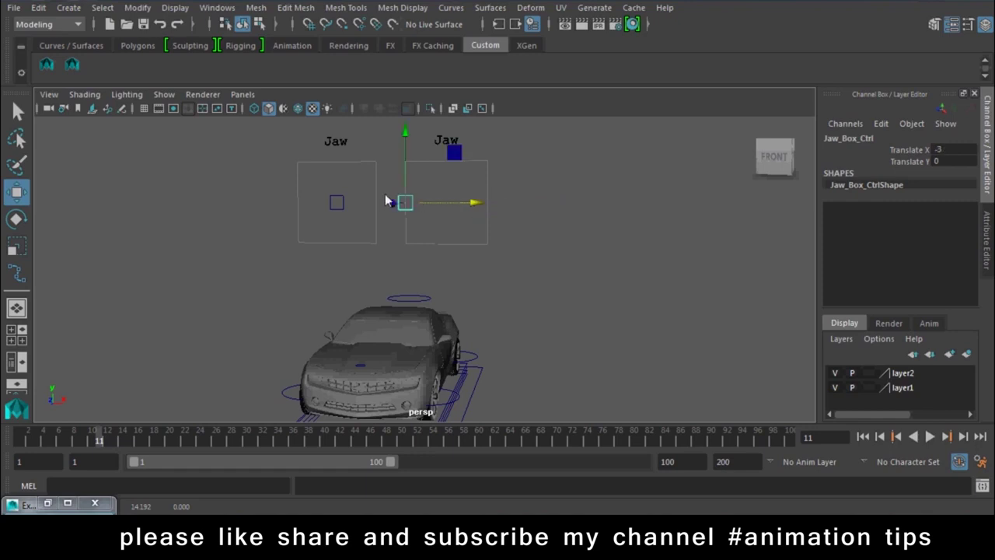
pyautogui.hotkey('ctrl', 'z')
pyautogui.hotkey('shift', 'z')
pyautogui.hotkey('shift', 'z')
pyautogui.hotkey('ctrl', 'z')
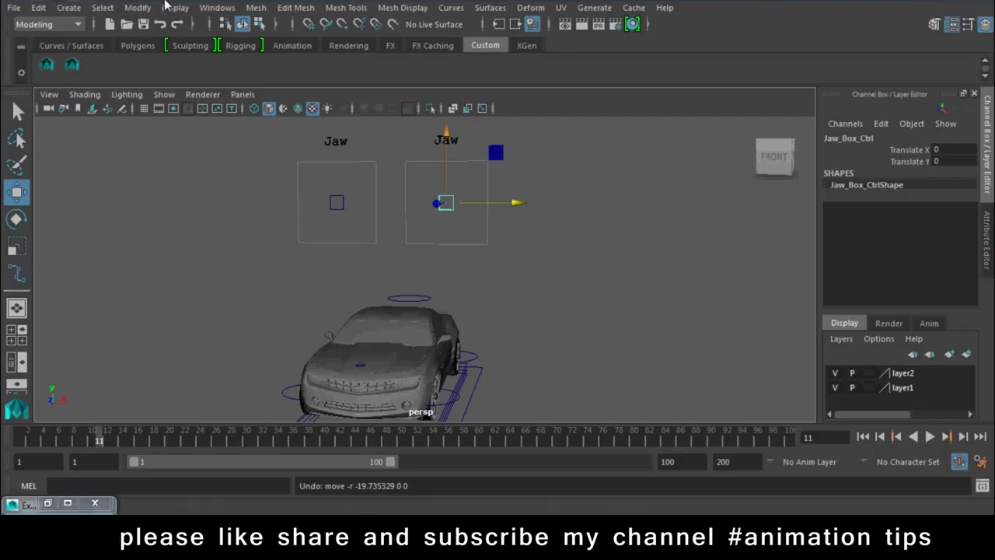
# Rename the other box control to L_car_door and open the Expression Editor.
pyautogui.doubleClick(846, 136)
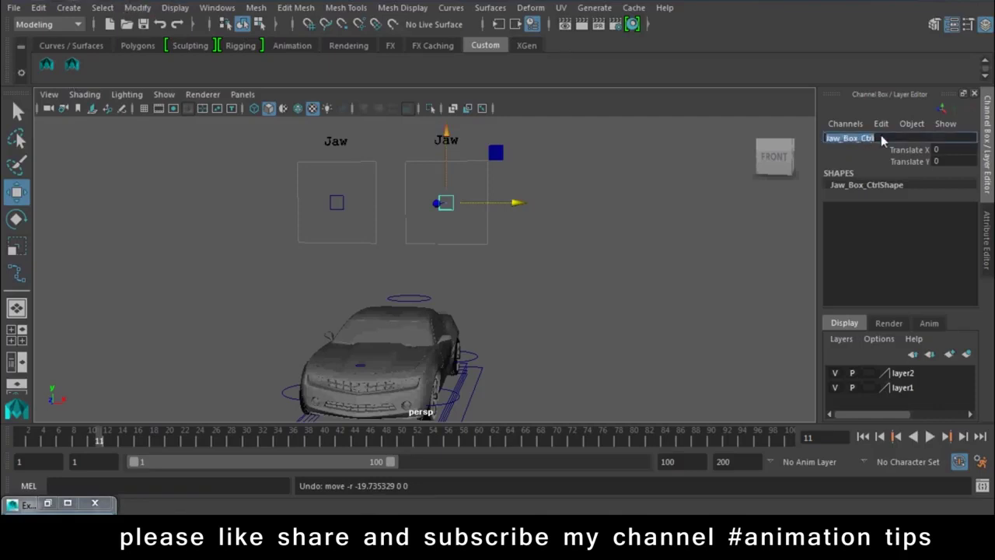
pyautogui.press('BackSpace')
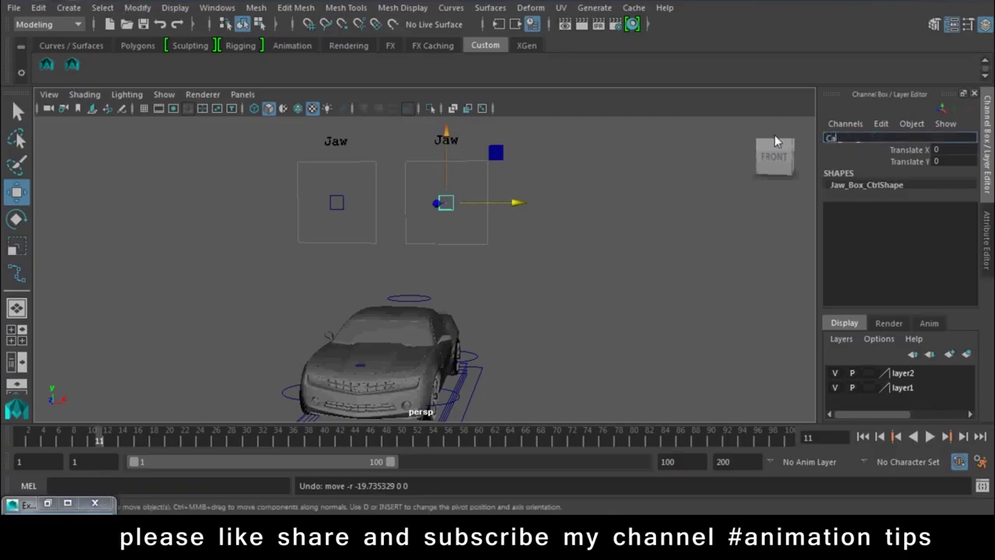
pyautogui.write('L_car_door')
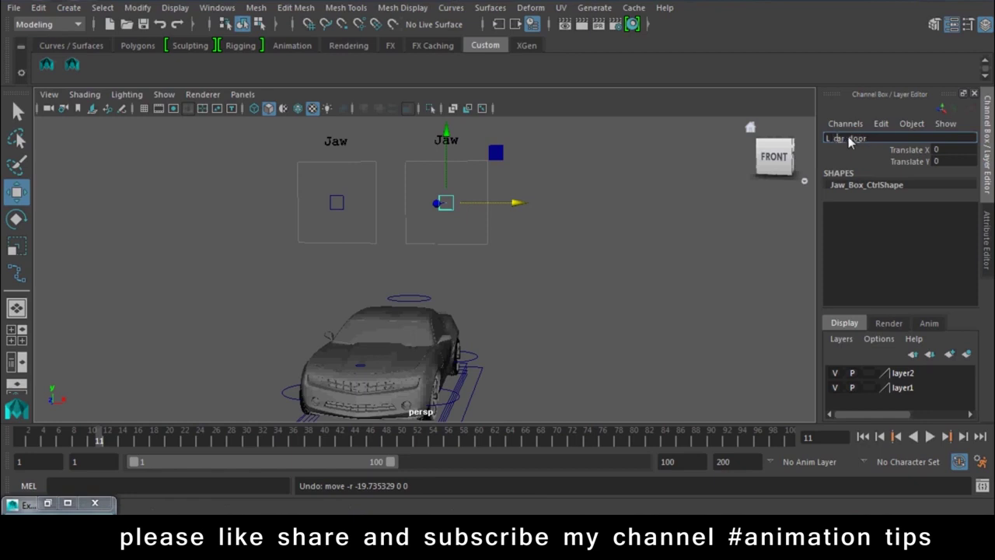
pyautogui.click(548, 300)
pyautogui.click(369, 207)
pyautogui.doubleClick(881, 136)
pyautogui.write('L_car_door')
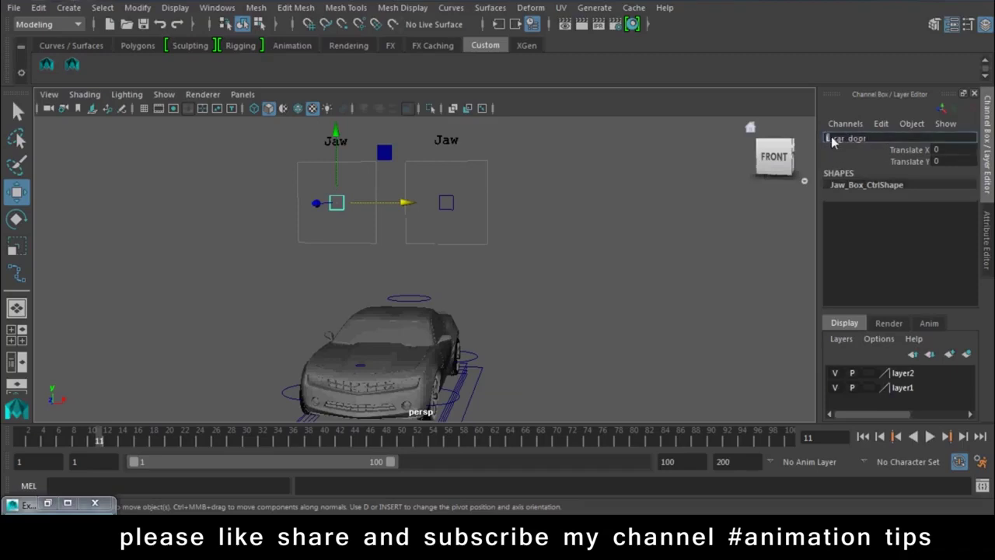
pyautogui.click(724, 318)
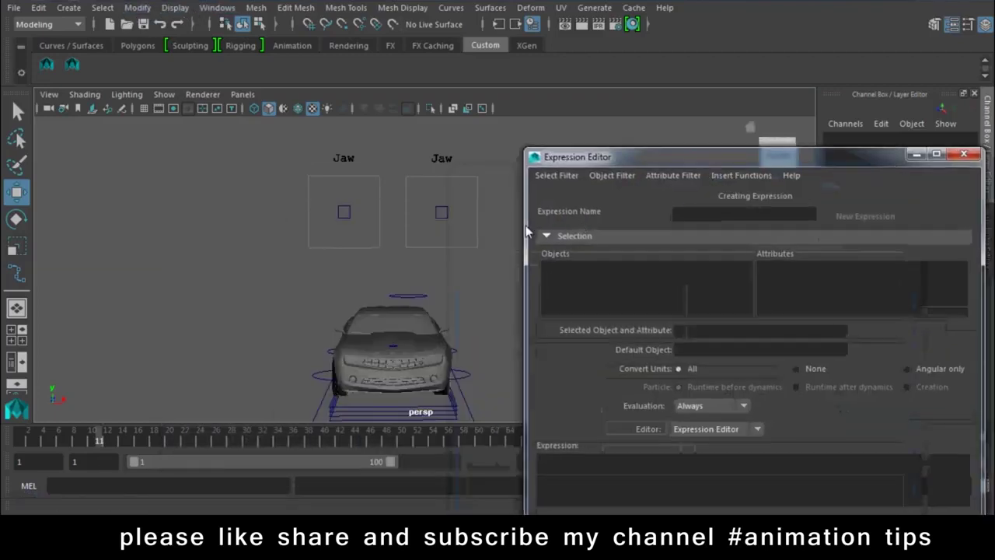
pyautogui.moveTo(335, 234)
pyautogui.keyDown('alt'); pyautogui.mouseDown()
pyautogui.moveTo(360, 229)
pyautogui.moveTo(389, 173)
pyautogui.mouseUp(); pyautogui.keyUp('alt')
# Load L_car_door into the Expression Editor and pick its translateX attribute.
pyautogui.click(365, 181)
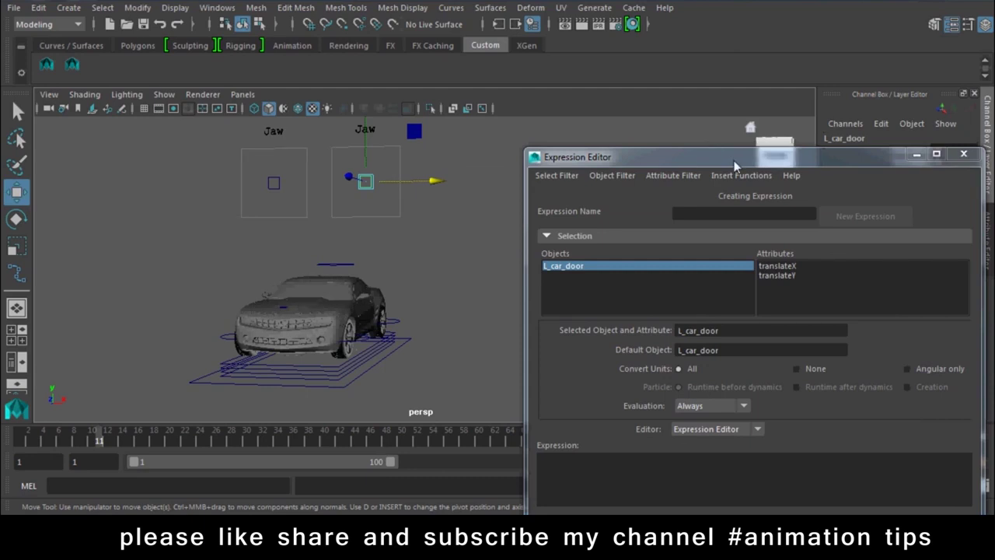
pyautogui.moveTo(734, 160); pyautogui.dragTo(734, 213)
pyautogui.click(778, 319)
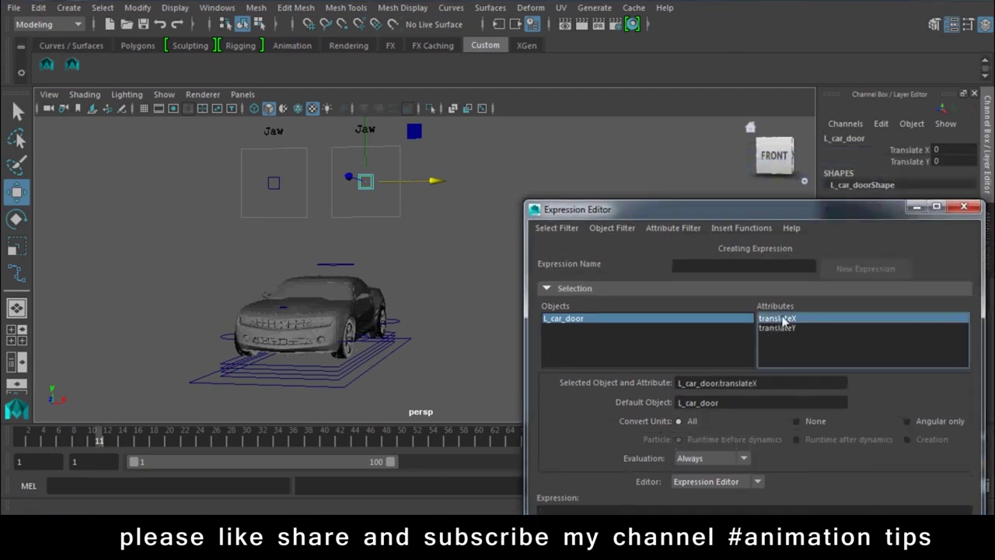
pyautogui.moveTo(437, 192); pyautogui.dragTo(418, 180)
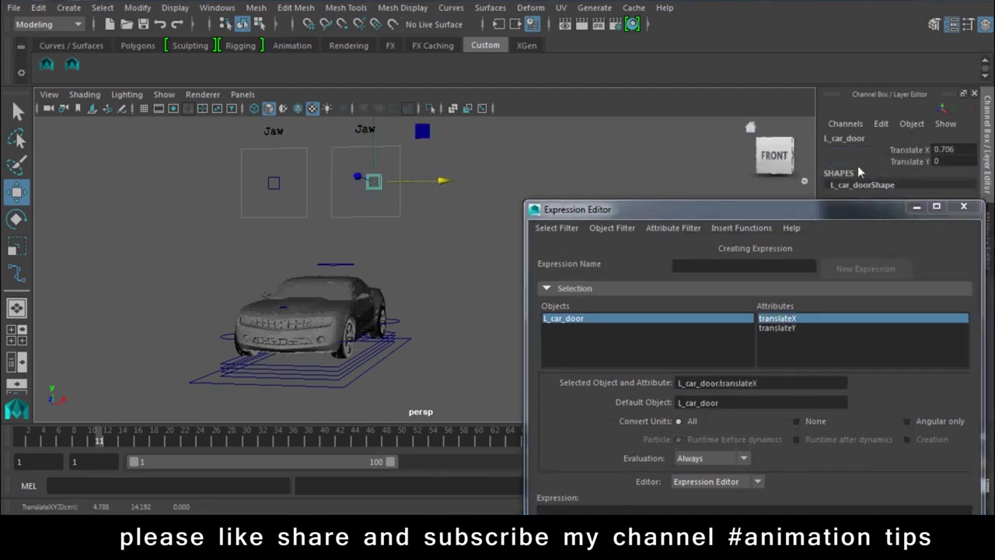
pyautogui.hotkey('ctrl', 'z')
pyautogui.moveTo(758, 210); pyautogui.dragTo(760, 102)
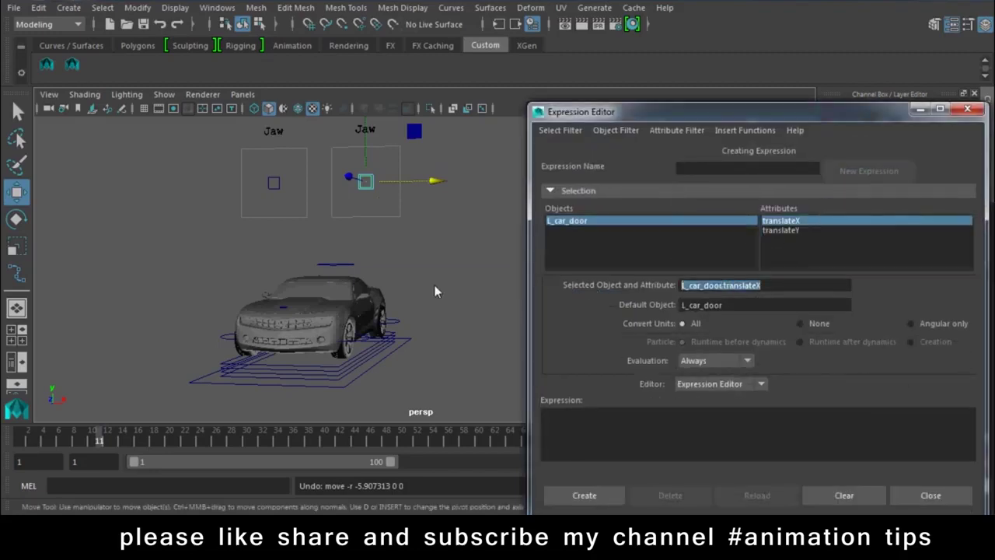
# Select the car's left door L_Door and pick its rotateY attribute.
pyautogui.click(367, 350)
pyautogui.keyDown('alt'); pyautogui.moveTo(367, 350); pyautogui.dragTo(458, 400); pyautogui.keyUp('alt')
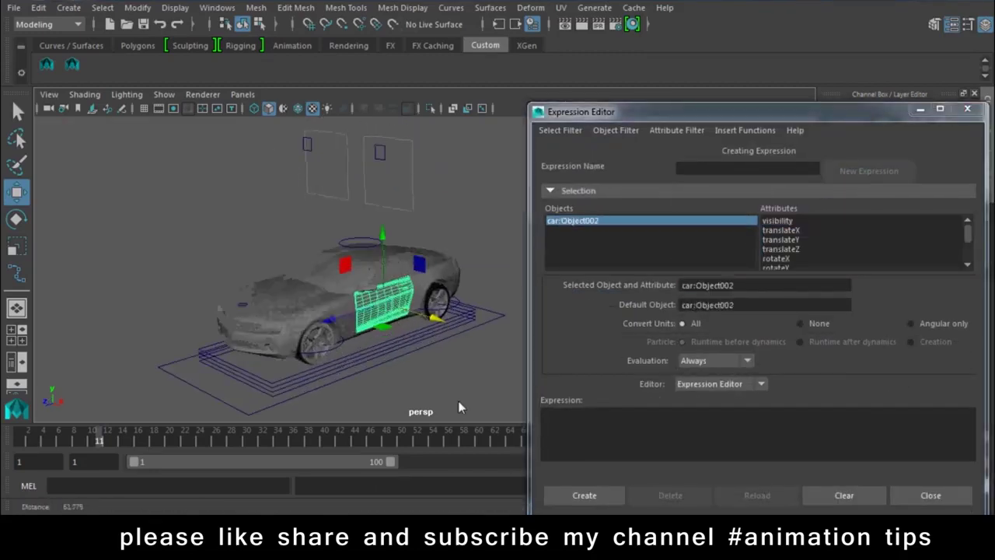
pyautogui.scroll(3, 458, 400)
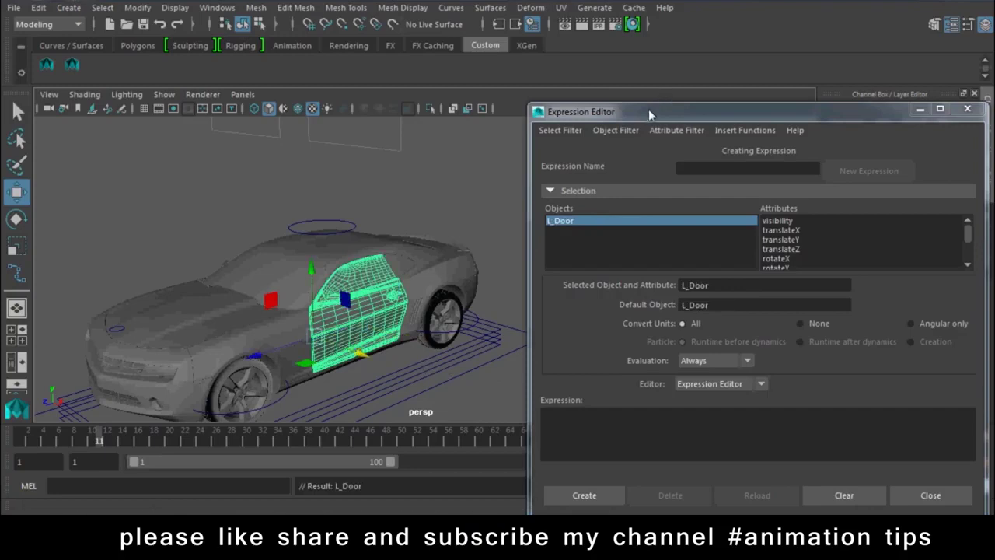
pyautogui.moveTo(648, 111); pyautogui.dragTo(744, 382)
pyautogui.click(891, 194)
pyautogui.moveTo(582, 237); pyautogui.dragTo(279, 239, button='middle')
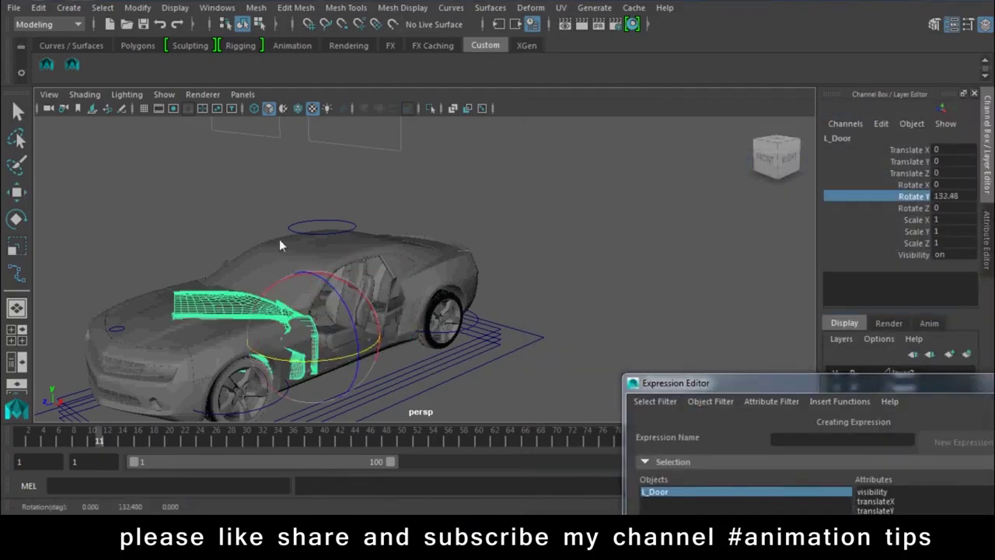
pyautogui.hotkey('ctrl', 'z')
pyautogui.moveTo(767, 387); pyautogui.dragTo(651, 83)
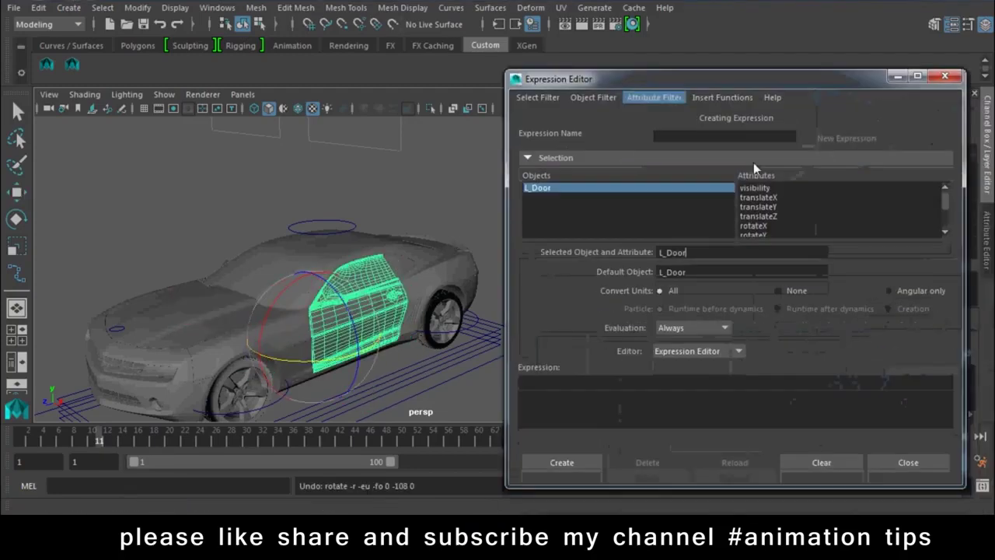
pyautogui.click(760, 228)
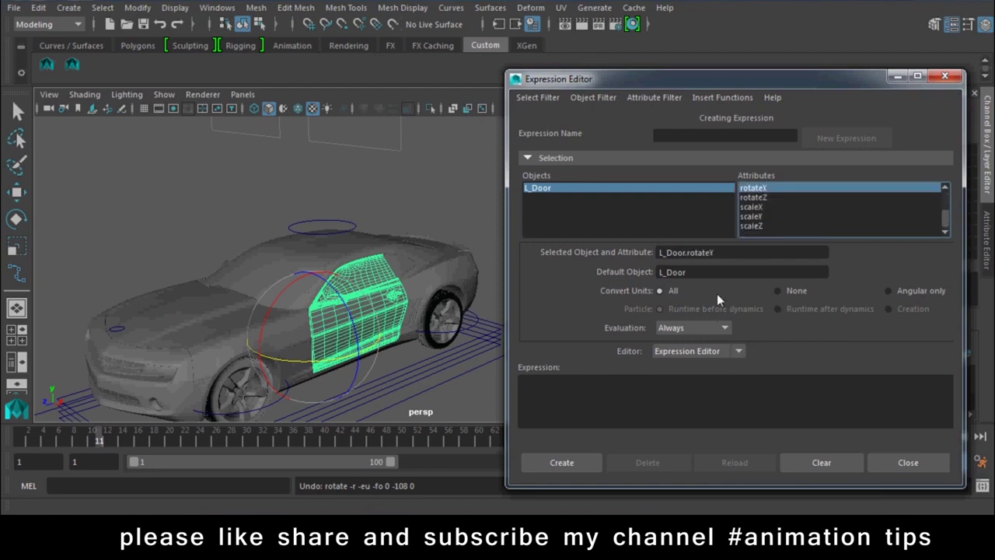
# Paste L_Door.rotateY= before L_car_door.translateX in the expression text.
pyautogui.click(608, 389)
pyautogui.write('L_car_door.translateX')
pyautogui.moveTo(723, 253); pyautogui.dragTo(553, 251)
pyautogui.hotkey('ctrl', 'c')
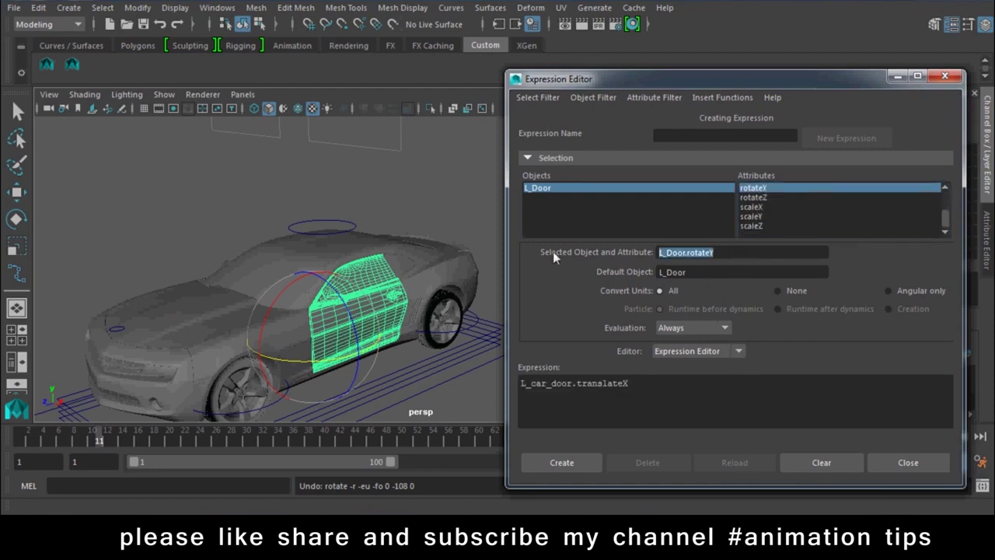
pyautogui.click(521, 385)
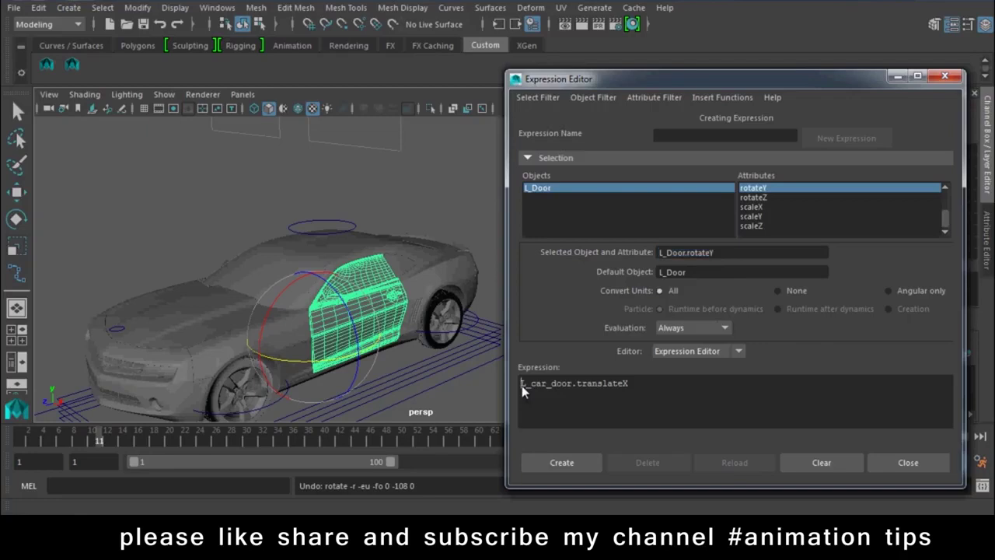
pyautogui.hotkey('ctrl', 'v')
pyautogui.write('=')
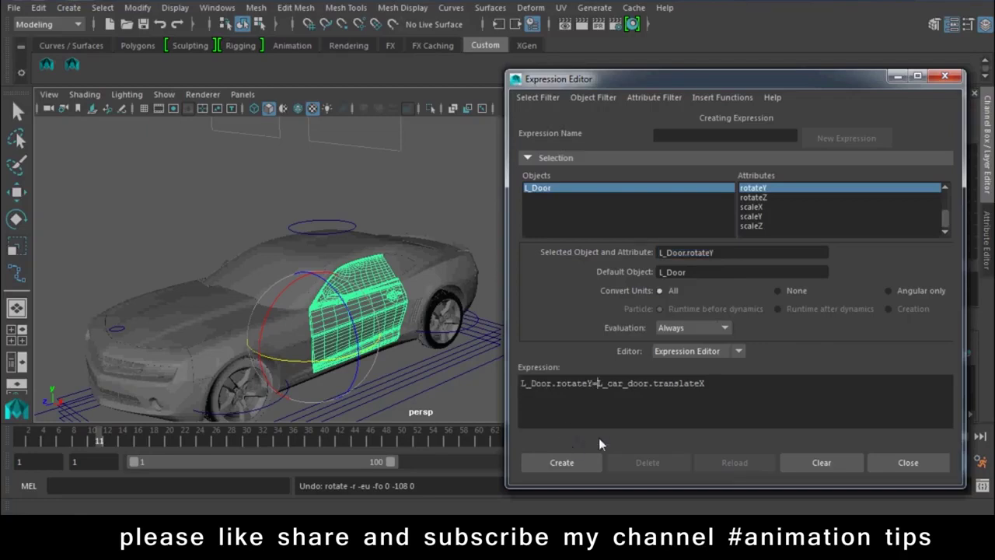
# Create the door expression and select the L_car_door control.
pyautogui.click(562, 465)
pyautogui.moveTo(371, 408)
pyautogui.keyDown('alt'); pyautogui.mouseDown()
pyautogui.moveTo(278, 285)
pyautogui.moveTo(362, 180)
pyautogui.mouseUp(); pyautogui.keyUp('alt')
pyautogui.click(339, 201)
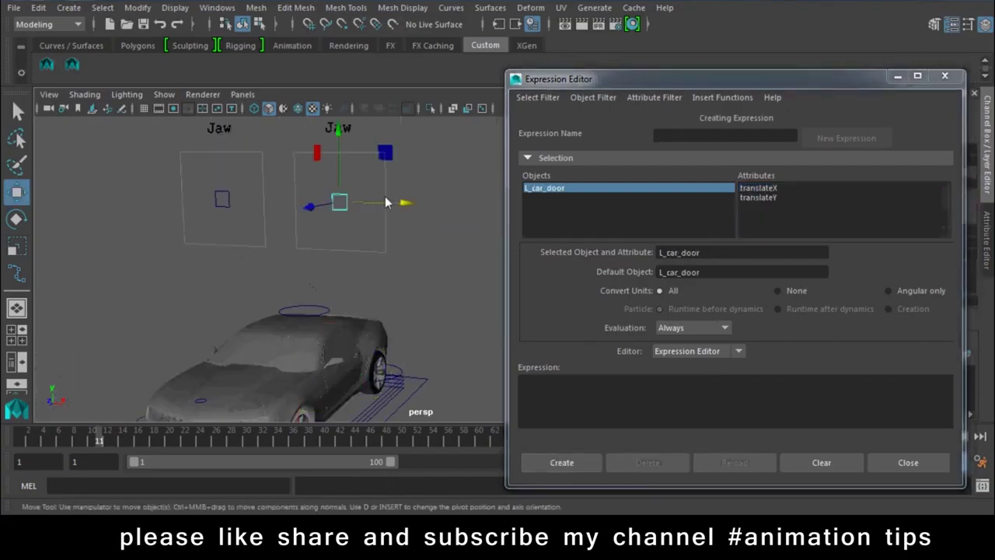
pyautogui.press('w')
pyautogui.keyDown('alt'); pyautogui.moveTo(436, 237); pyautogui.dragTo(371, 242); pyautogui.keyUp('alt')
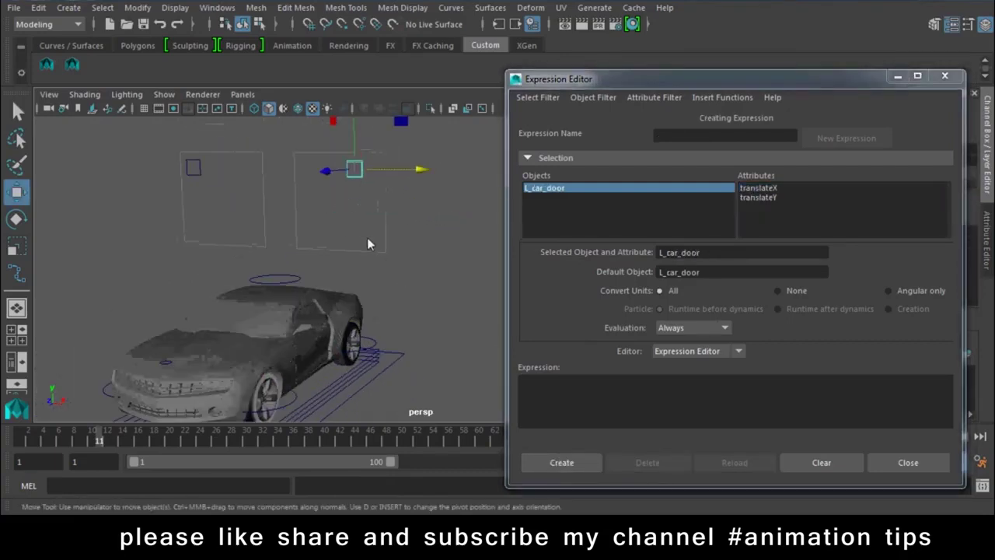
# Edit expression2 to read L_Door.rotateY=-L_car_door.translateX*23 and apply it.
pyautogui.click(544, 101)
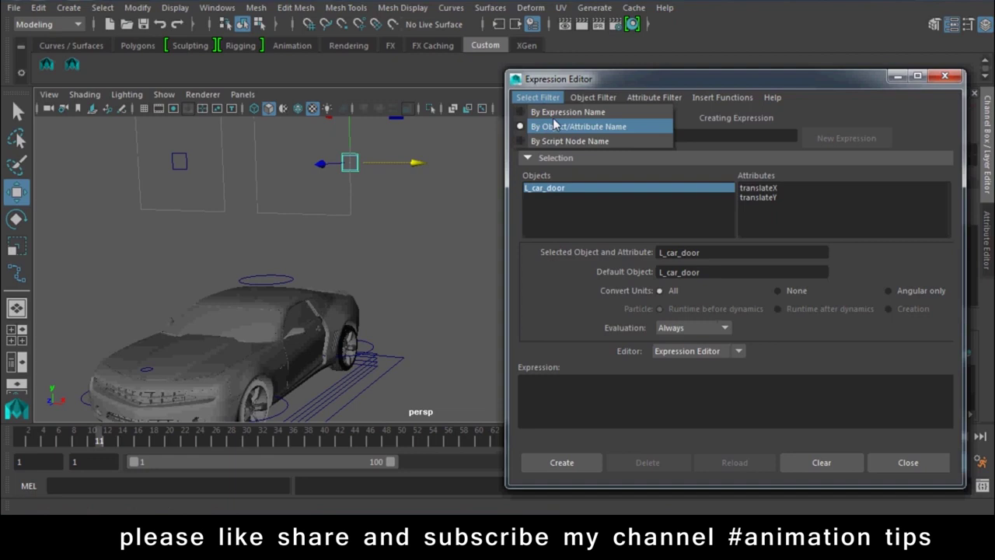
pyautogui.click(552, 112)
pyautogui.click(546, 218)
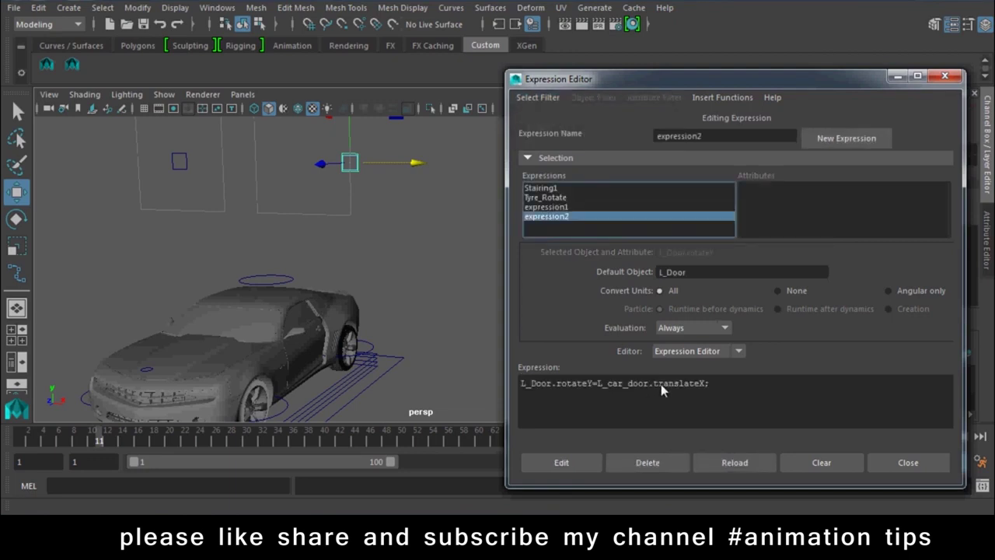
pyautogui.click(703, 386)
pyautogui.write('*23')
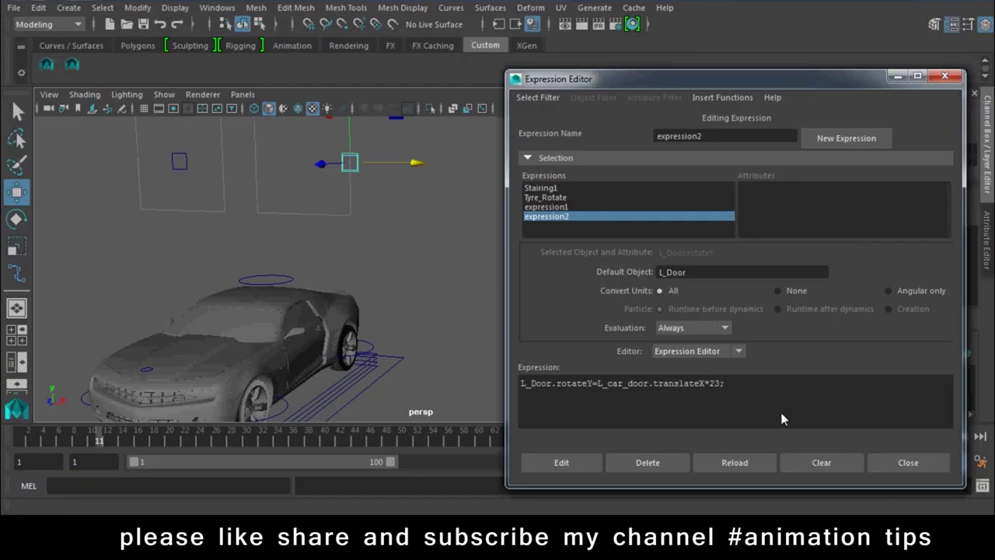
pyautogui.click(561, 464)
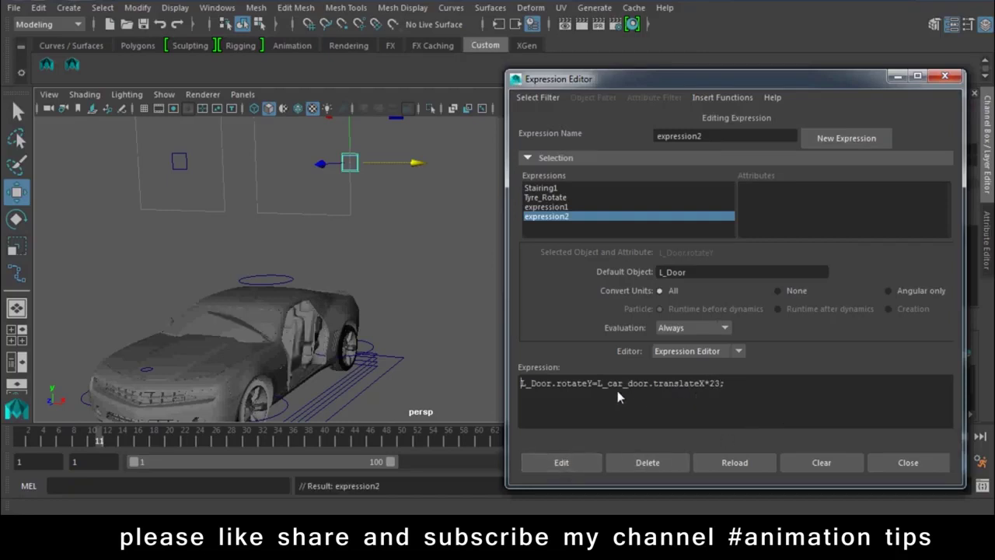
pyautogui.write('-')
pyautogui.click(573, 463)
# Slide the door controller left to close the door.
pyautogui.moveTo(222, 335)
pyautogui.keyDown('alt'); pyautogui.mouseDown()
pyautogui.moveTo(312, 296)
pyautogui.moveTo(365, 311)
pyautogui.moveTo(368, 324)
pyautogui.mouseUp(); pyautogui.keyUp('alt')
pyautogui.moveTo(395, 186)
pyautogui.mouseDown()
pyautogui.moveTo(268, 188)
pyautogui.moveTo(328, 188)
pyautogui.mouseUp()
pyautogui.moveTo(316, 227)
pyautogui.keyDown('alt'); pyautogui.mouseDown()
pyautogui.moveTo(297, 225)
pyautogui.moveTo(366, 225)
pyautogui.moveTo(361, 236)
pyautogui.mouseUp(); pyautogui.keyUp('alt')
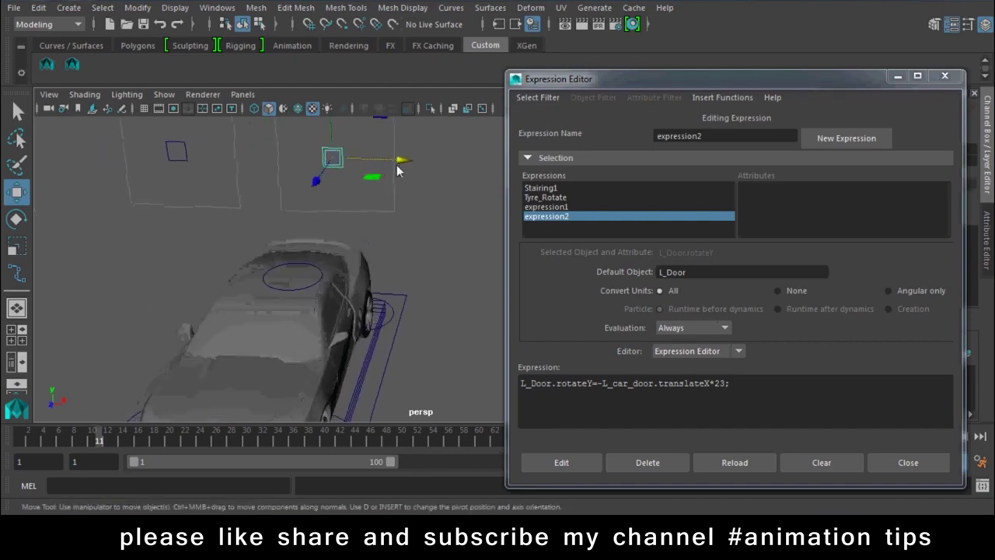
pyautogui.moveTo(406, 159); pyautogui.dragTo(357, 159)
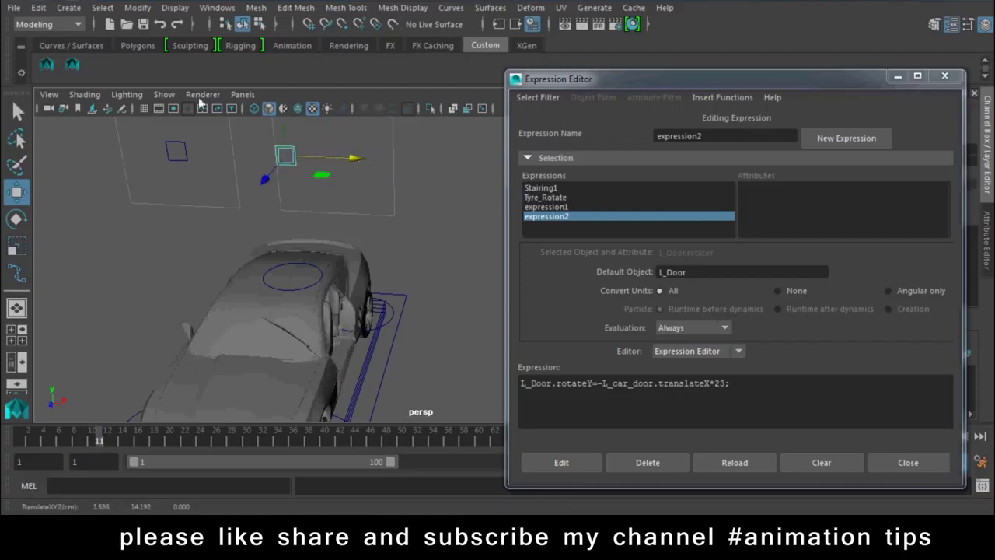
# Freeze Transformations on the controller and test sliding it to swing the door.
pyautogui.click(138, 8)
pyautogui.click(144, 74)
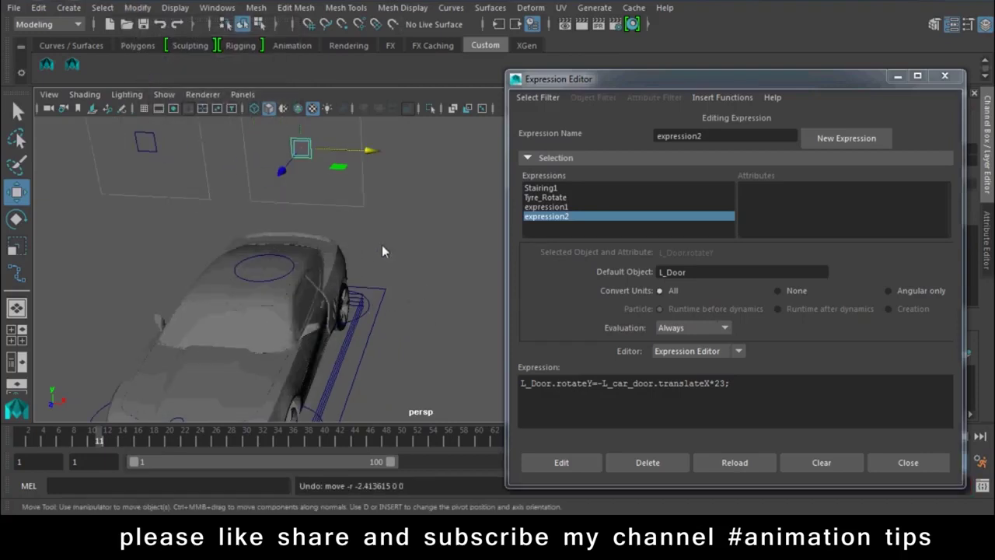
pyautogui.keyDown('alt'); pyautogui.moveTo(382, 245); pyautogui.dragTo(397, 205); pyautogui.keyUp('alt')
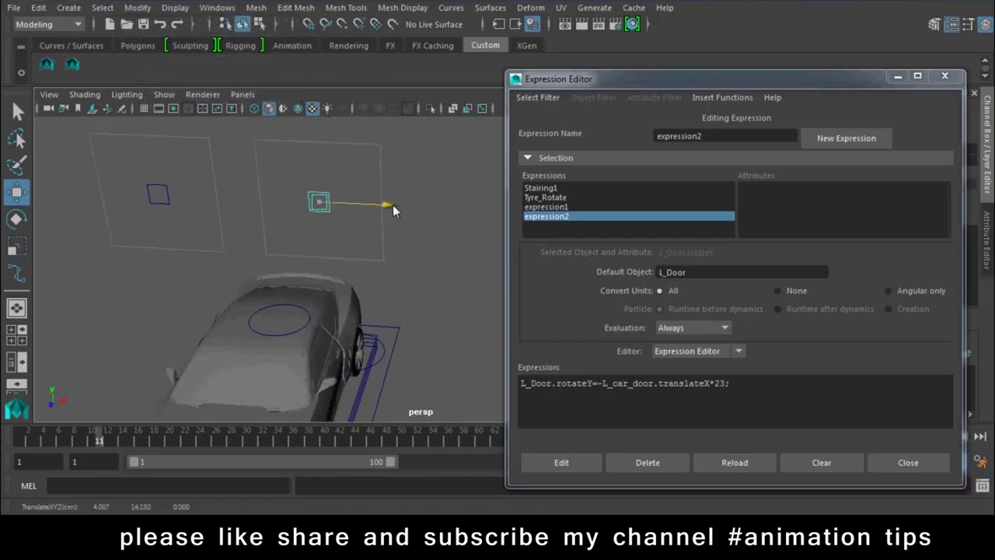
pyautogui.moveTo(392, 205)
pyautogui.mouseDown()
pyautogui.moveTo(420, 213)
pyautogui.moveTo(391, 220)
pyautogui.mouseUp()
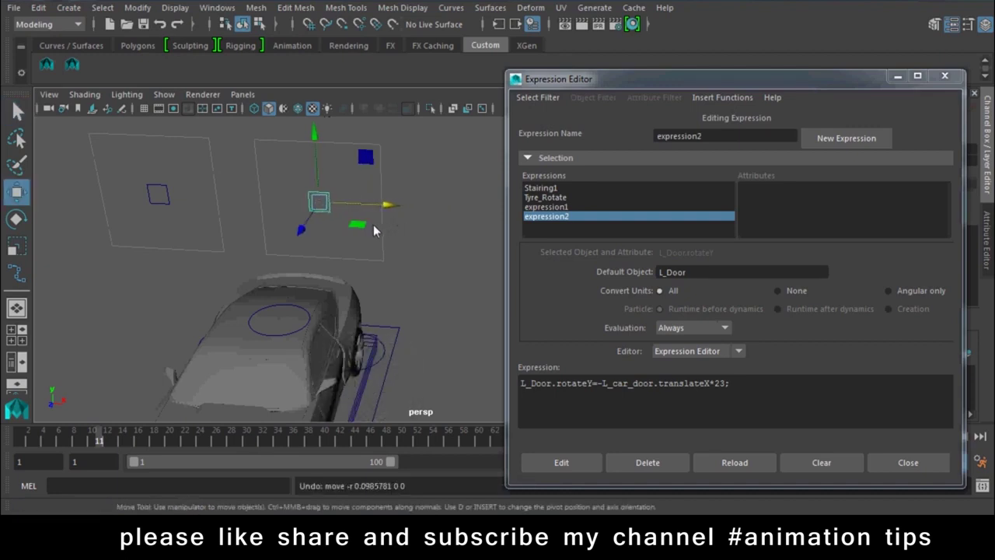
pyautogui.moveTo(390, 204); pyautogui.dragTo(344, 212)
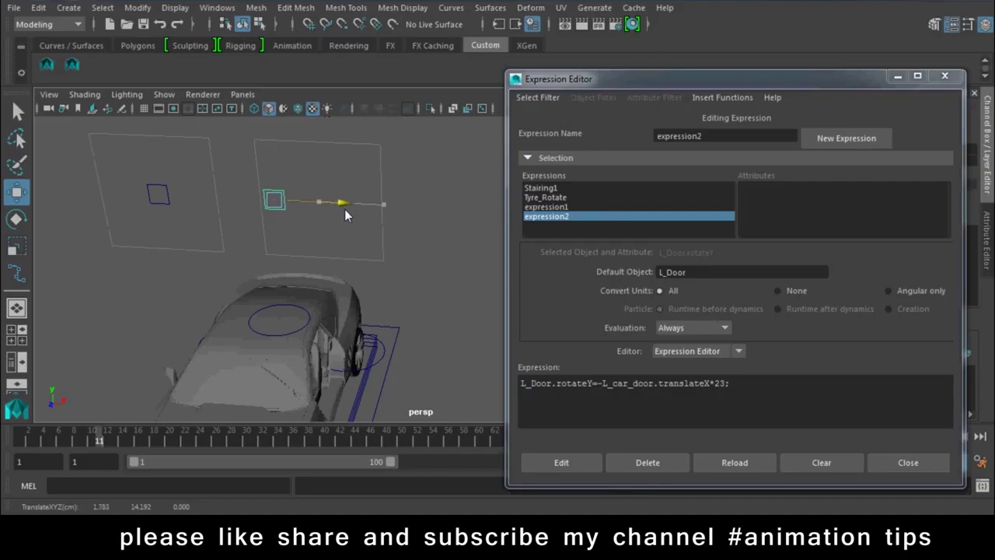
pyautogui.hotkey('ctrl', 'z')
pyautogui.moveTo(682, 85); pyautogui.dragTo(745, 393)
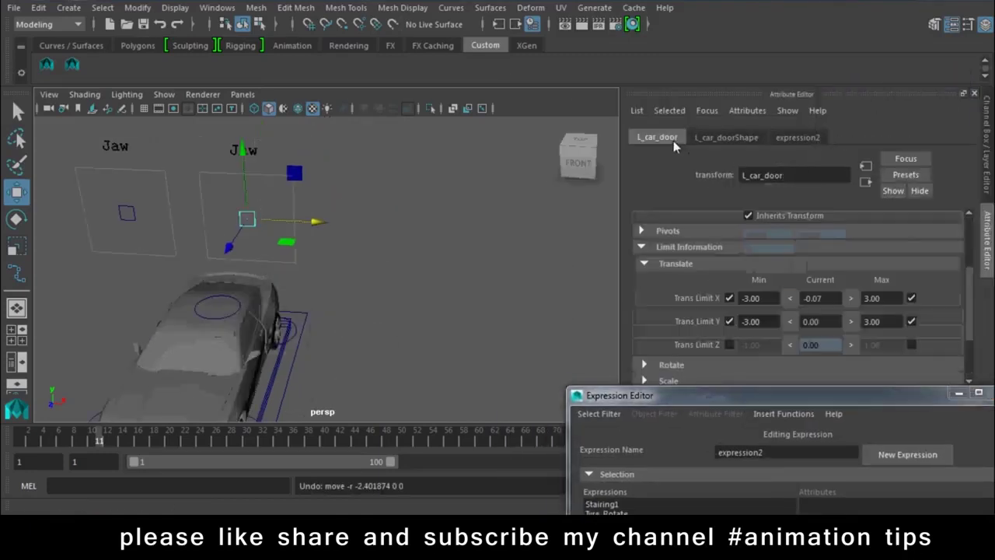
# Set L_car_door's Trans Limit X minimum to 0, with the maximum at 3.
pyautogui.moveTo(769, 328); pyautogui.dragTo(720, 327)
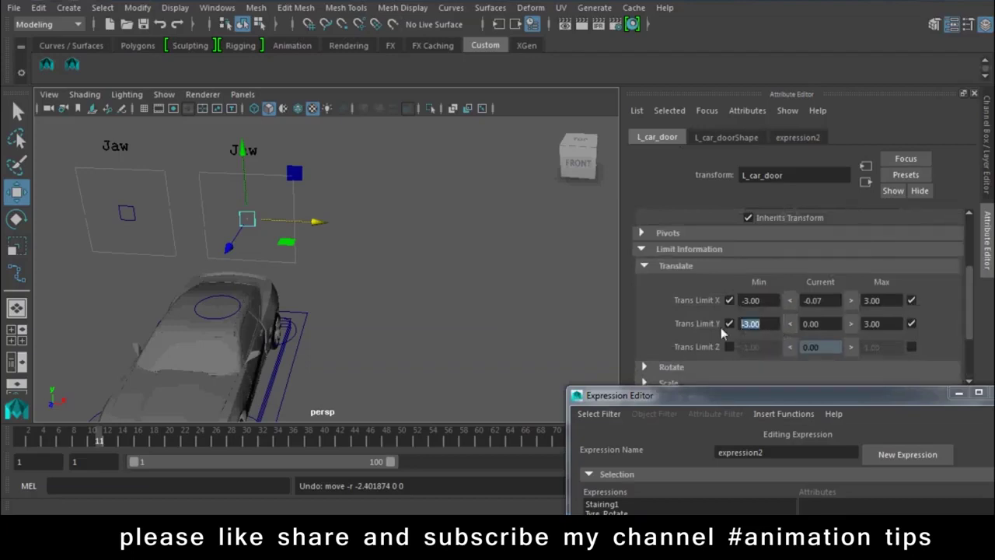
pyautogui.write('0')
pyautogui.press('Return')
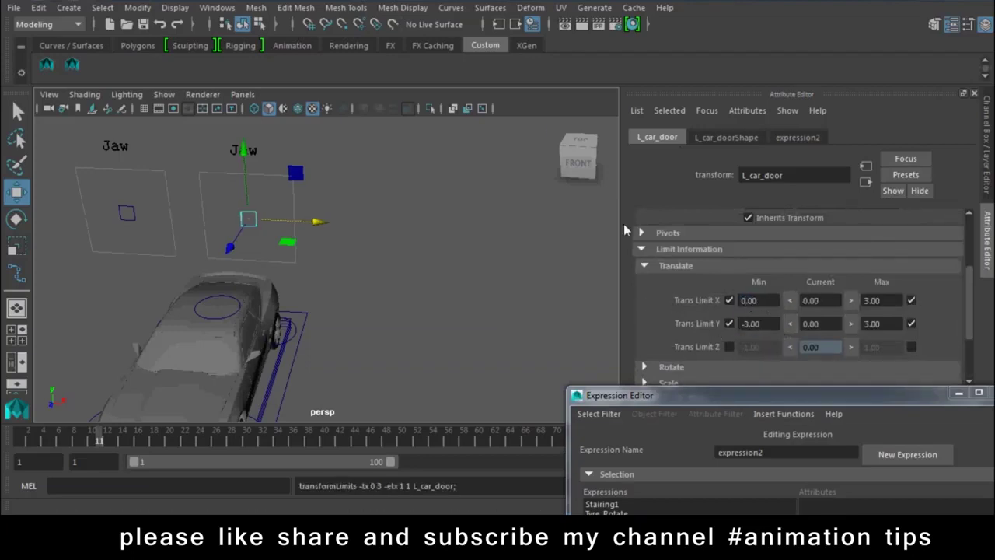
# Slide the controller to test the 0–3 limit, undo the test, and set the Expression Editor aside.
pyautogui.moveTo(224, 228); pyautogui.dragTo(510, 238, button='middle')
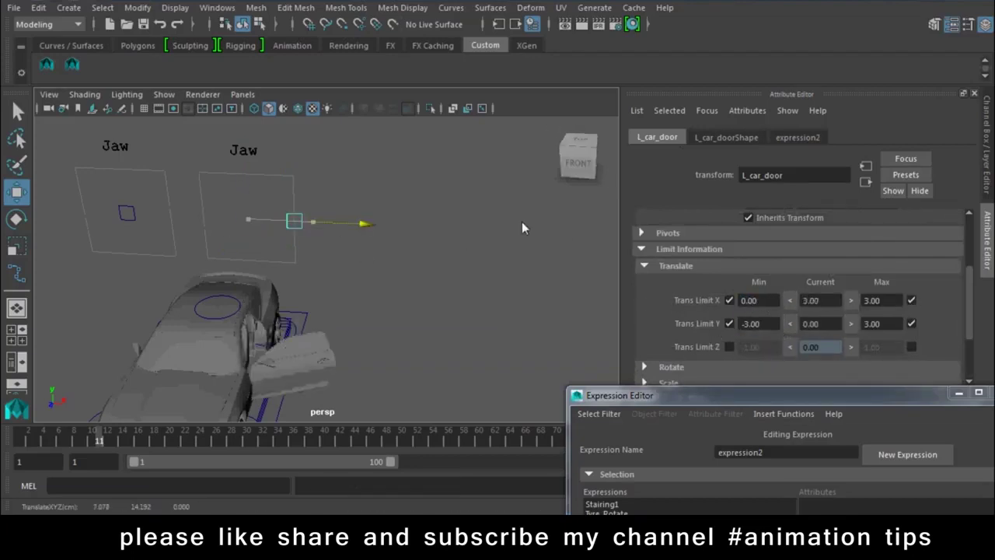
pyautogui.moveTo(576, 248); pyautogui.dragTo(608, 253, button='middle')
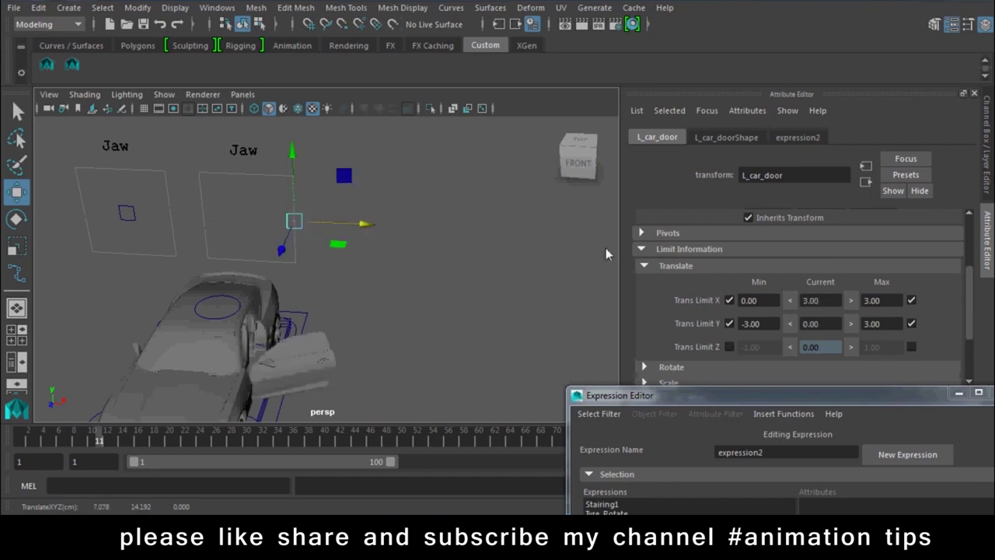
pyautogui.hotkey('ctrl', 'z')
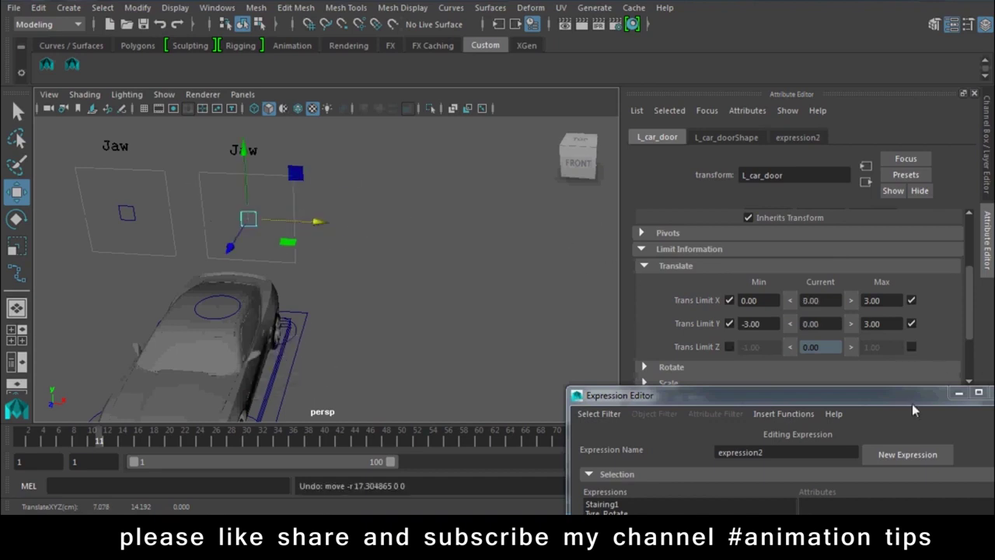
pyautogui.moveTo(914, 409); pyautogui.dragTo(747, 401)
pyautogui.moveTo(344, 337)
pyautogui.keyDown('alt'); pyautogui.mouseDown()
pyautogui.moveTo(425, 303)
pyautogui.moveTo(414, 225)
pyautogui.moveTo(434, 241)
pyautogui.moveTo(455, 226)
pyautogui.mouseUp(); pyautogui.keyUp('alt')
pyautogui.click(455, 226)
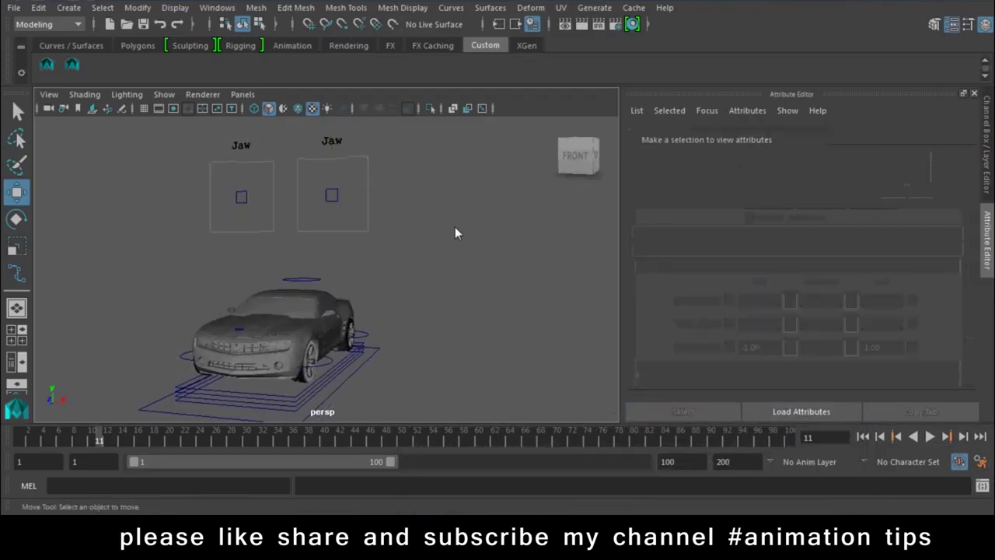
pyautogui.click(869, 544)
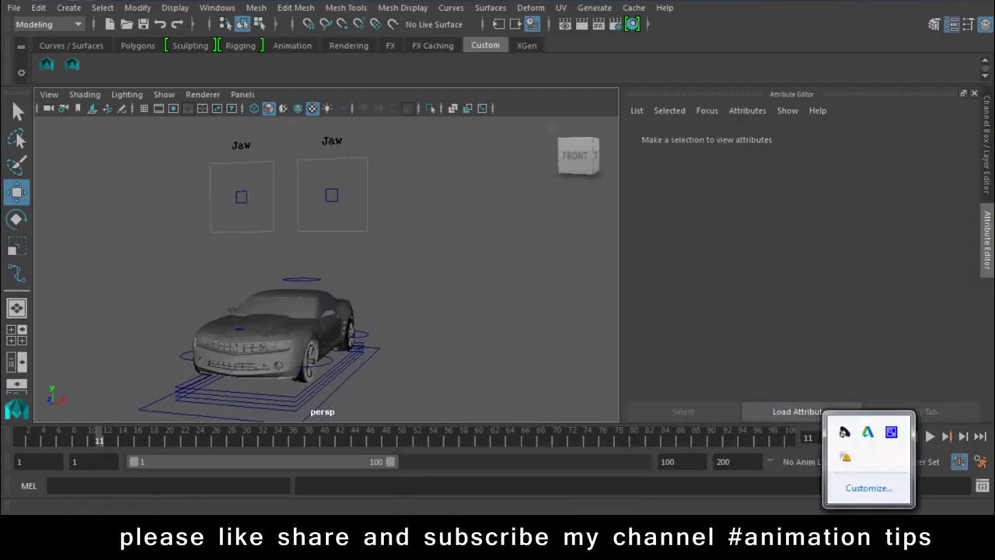
pyautogui.click(891, 433)
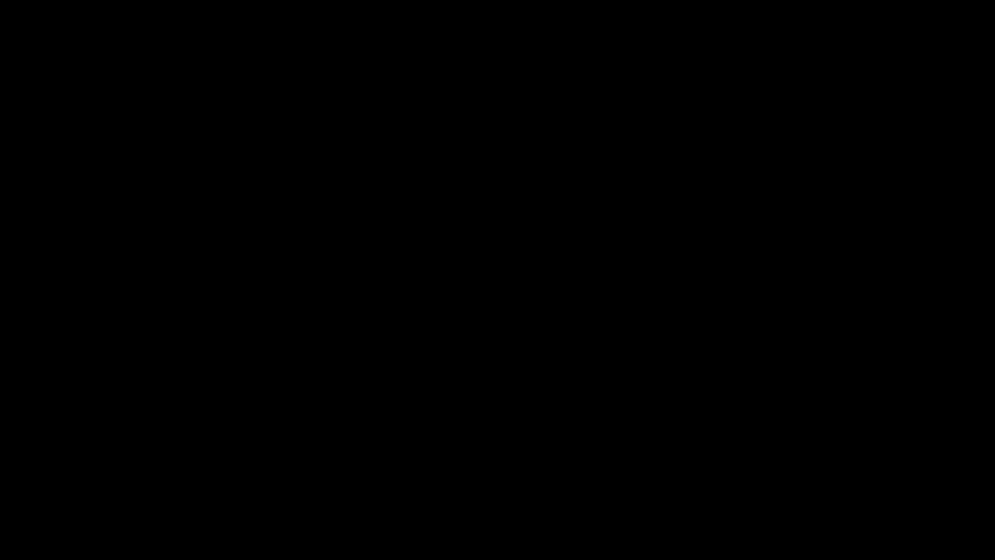